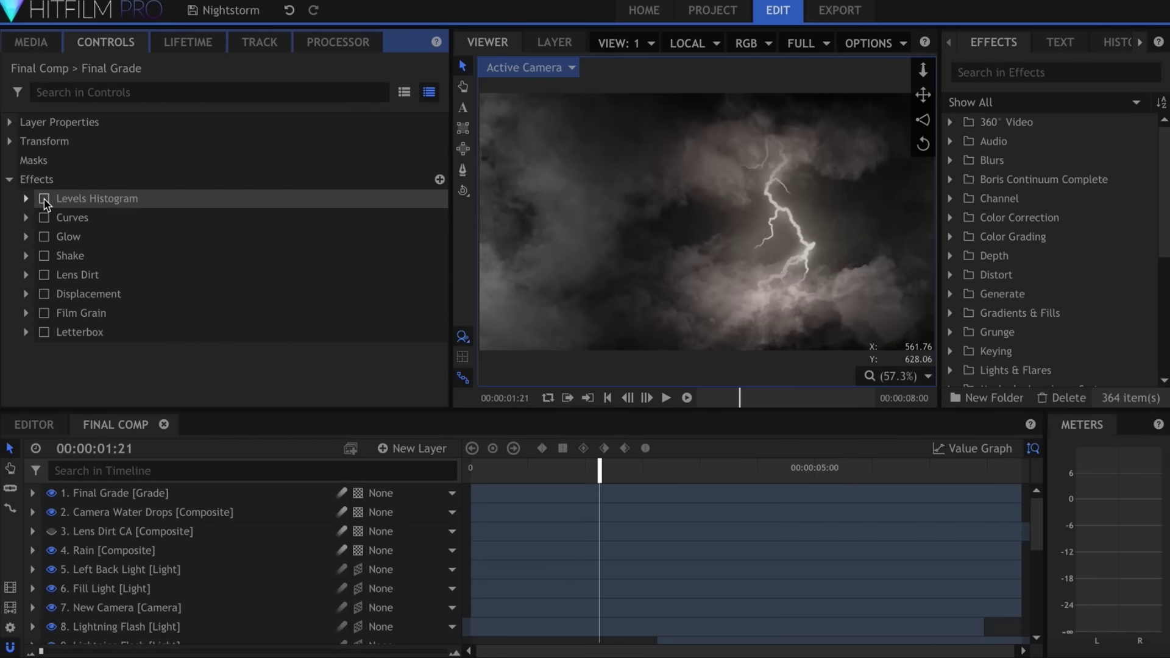
Enable the Levels Histogram, Curves, Glow, Lens Dirt, Displacement and Film Grain effects on the Final Grade layer.
left_click(44, 200)
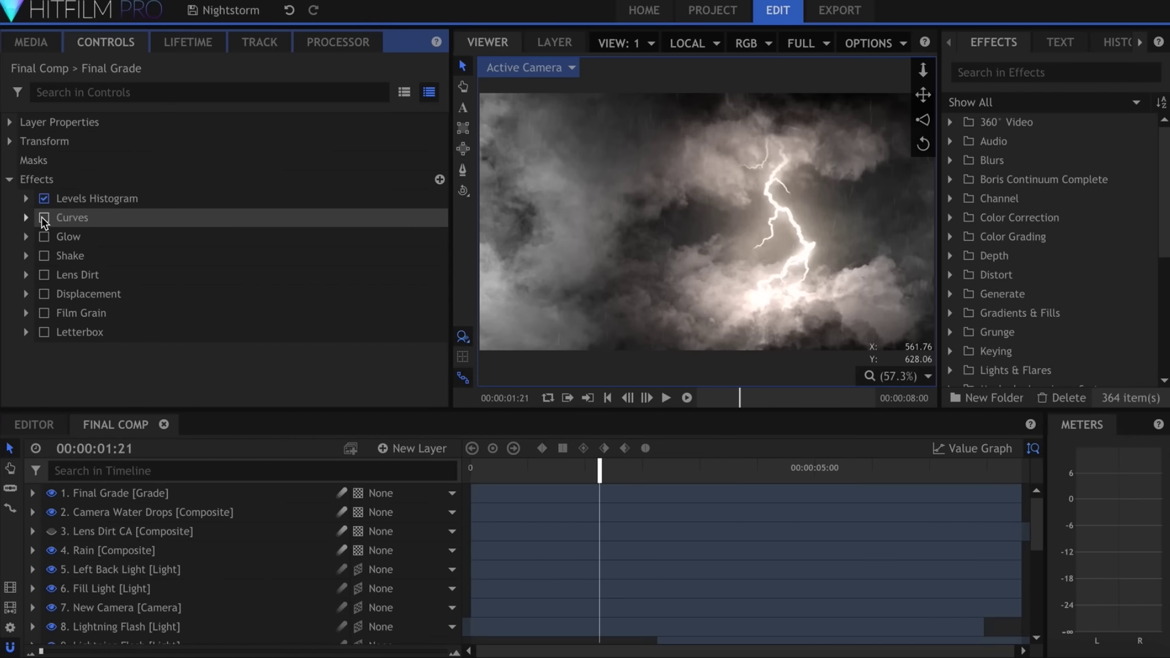
left_click(45, 257)
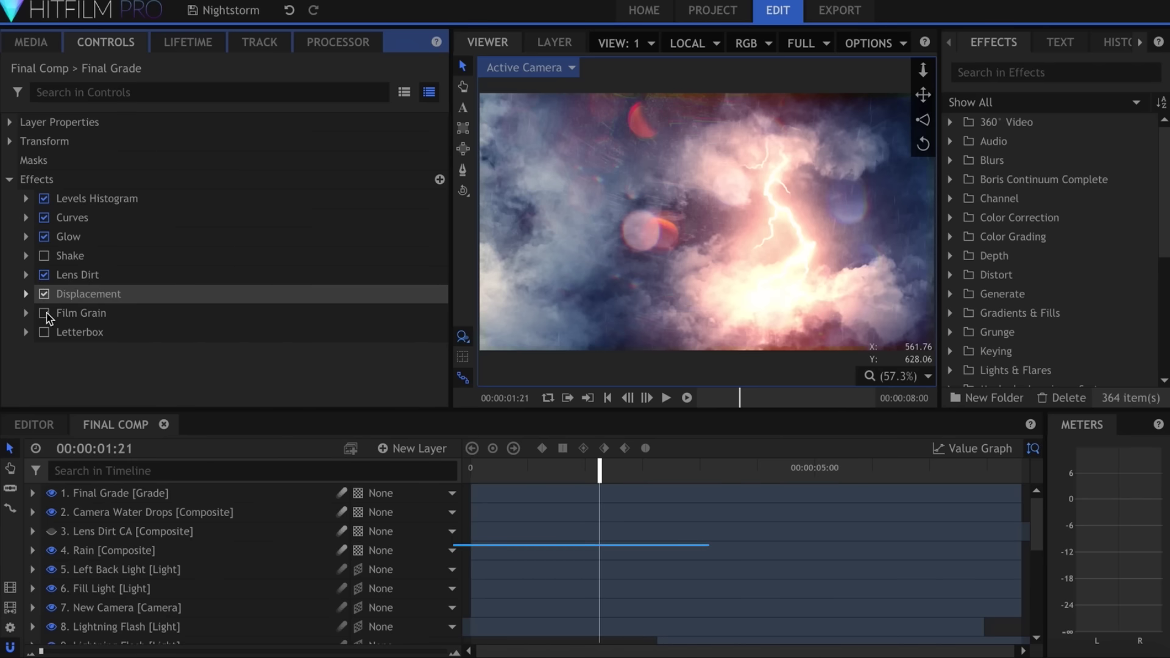
left_click(45, 314)
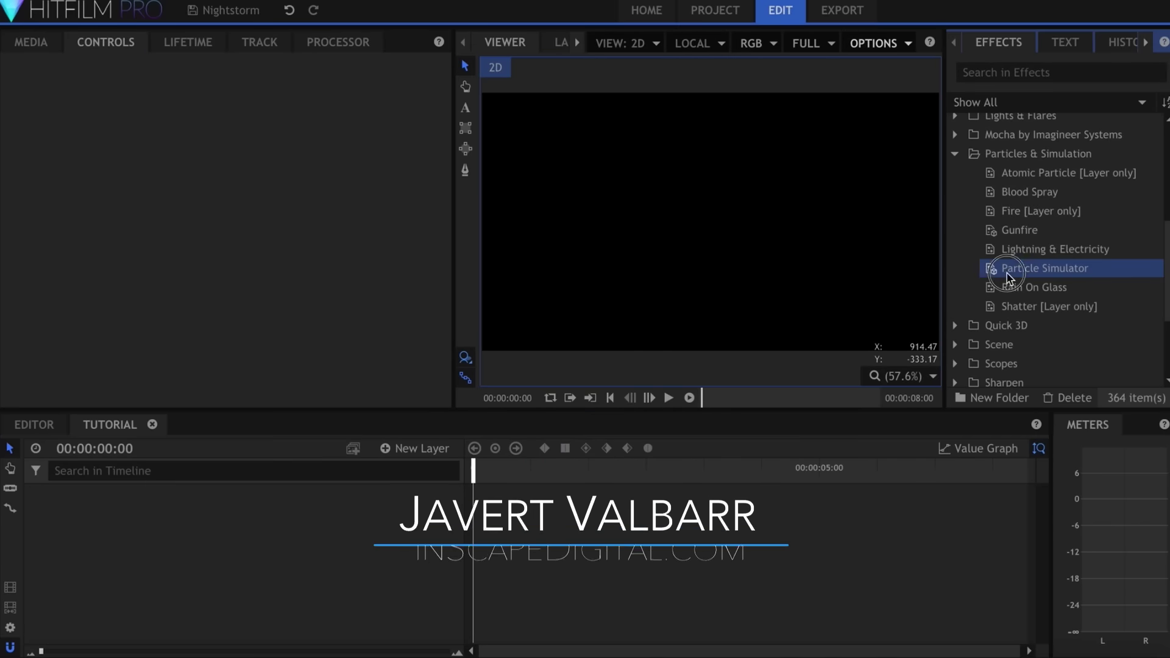
Add a Particle Simulator to the Tutorial composite and convert it to a 3D layer with a new camera.
left_click_drag(1012, 269, 404, 541)
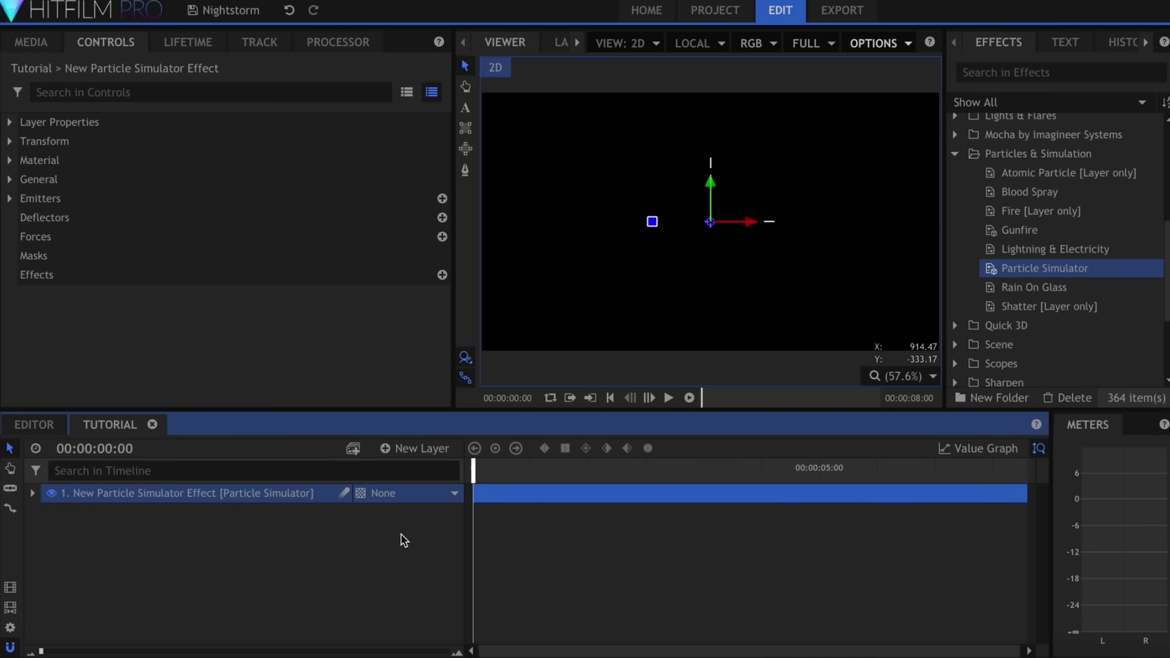
left_click(362, 498)
left_click(364, 552)
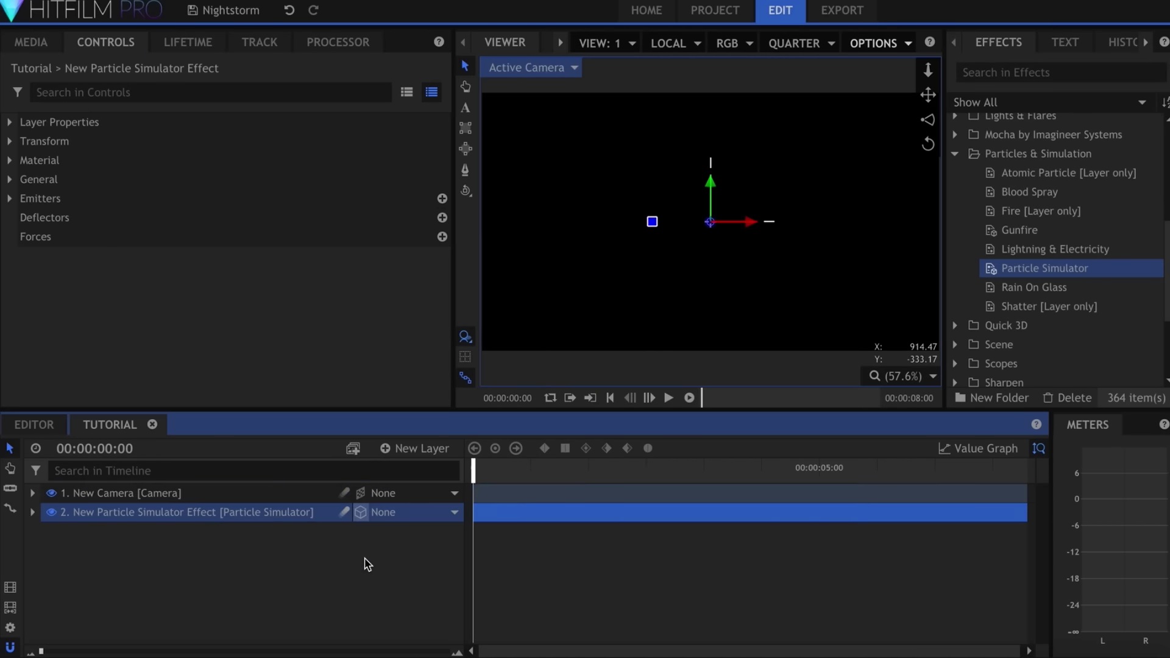
left_click_drag(927, 96, 927, 98)
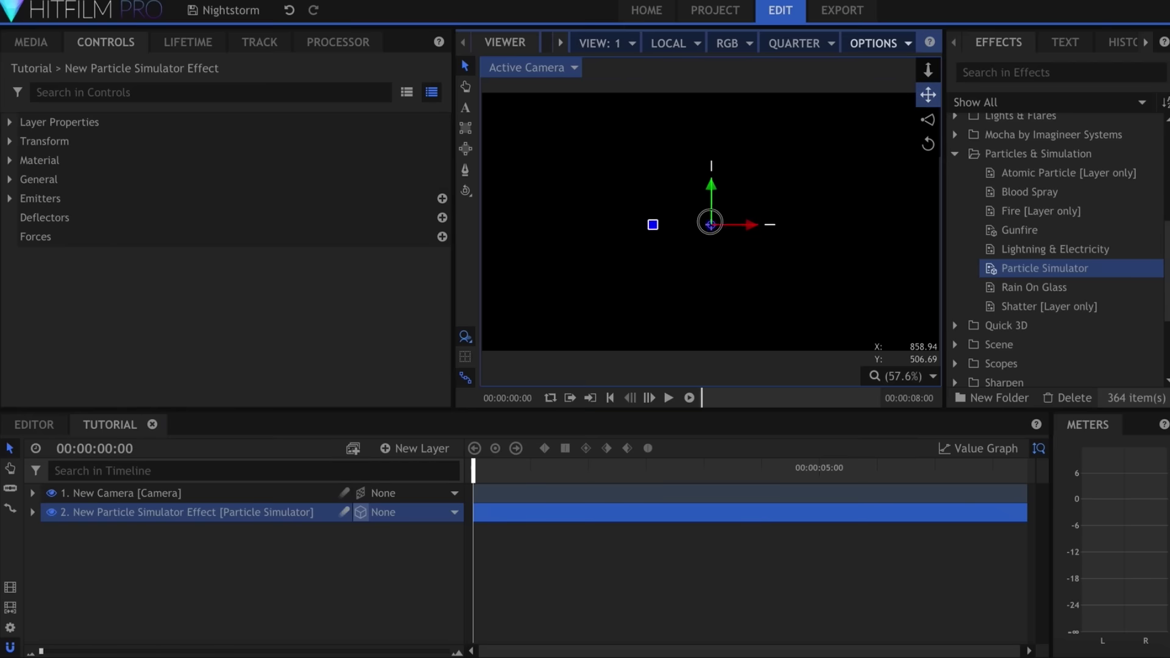
left_click(934, 148)
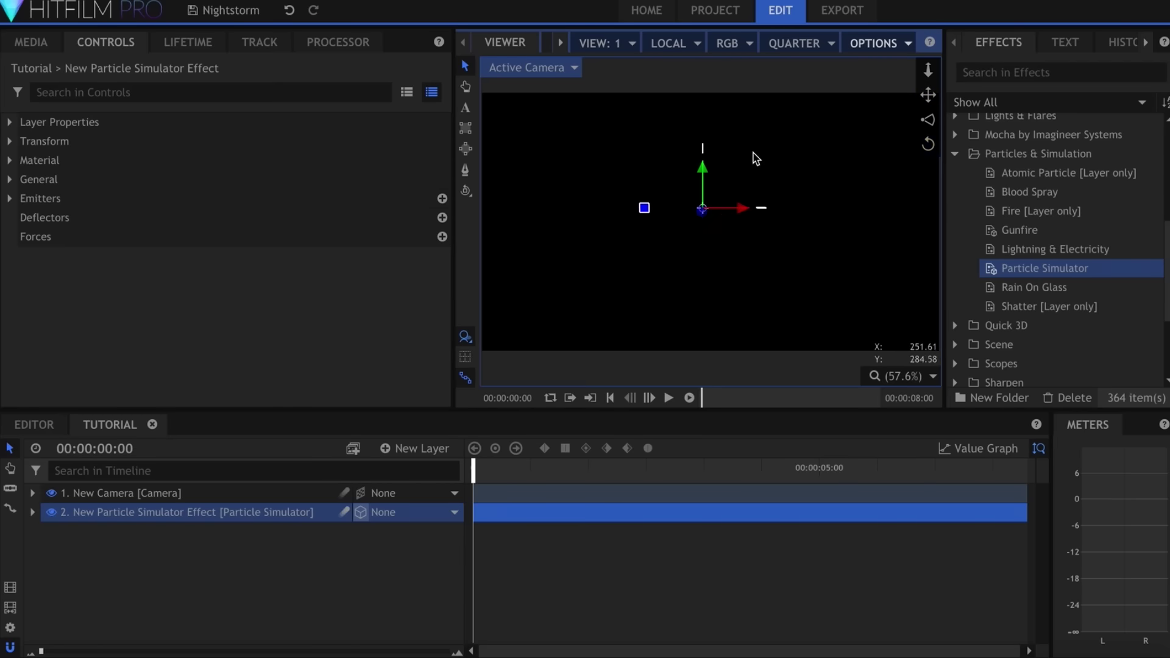
Set the particle simulator's general Time Shift to -1.0 s.
left_click(10, 180)
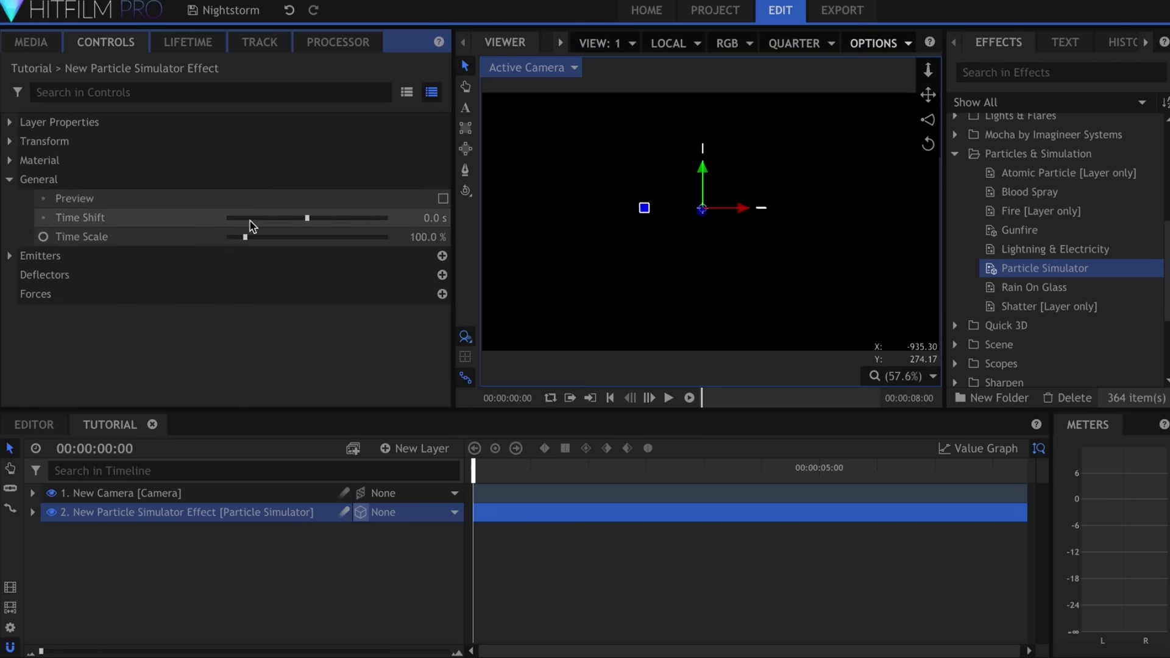
left_click(428, 217)
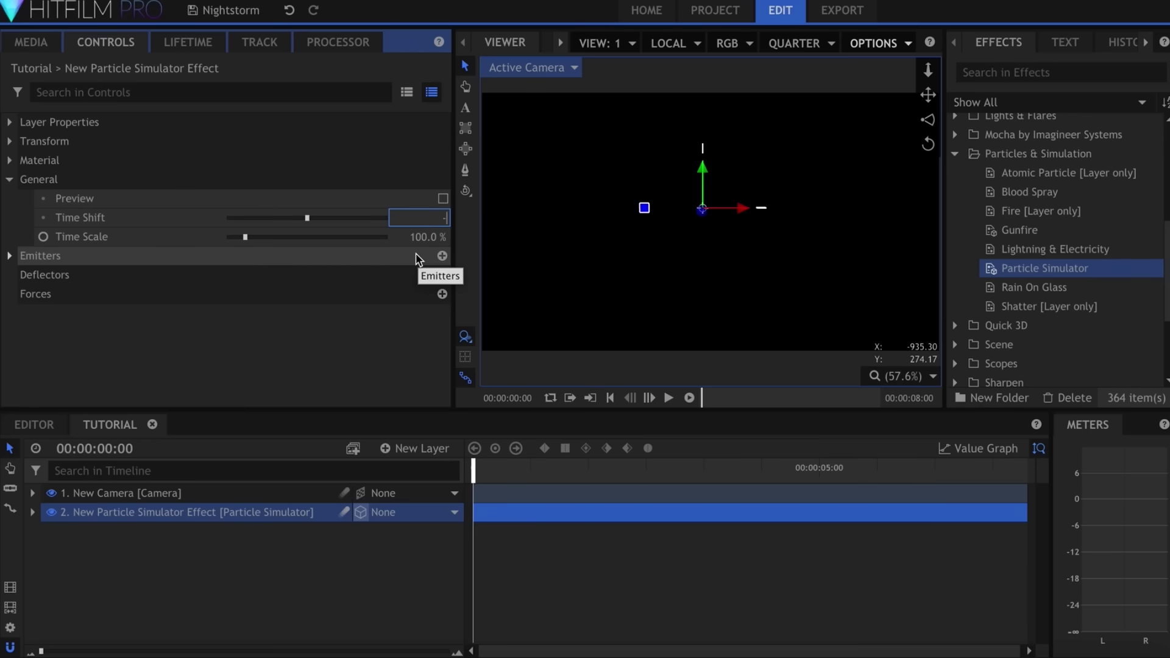
key("Return")
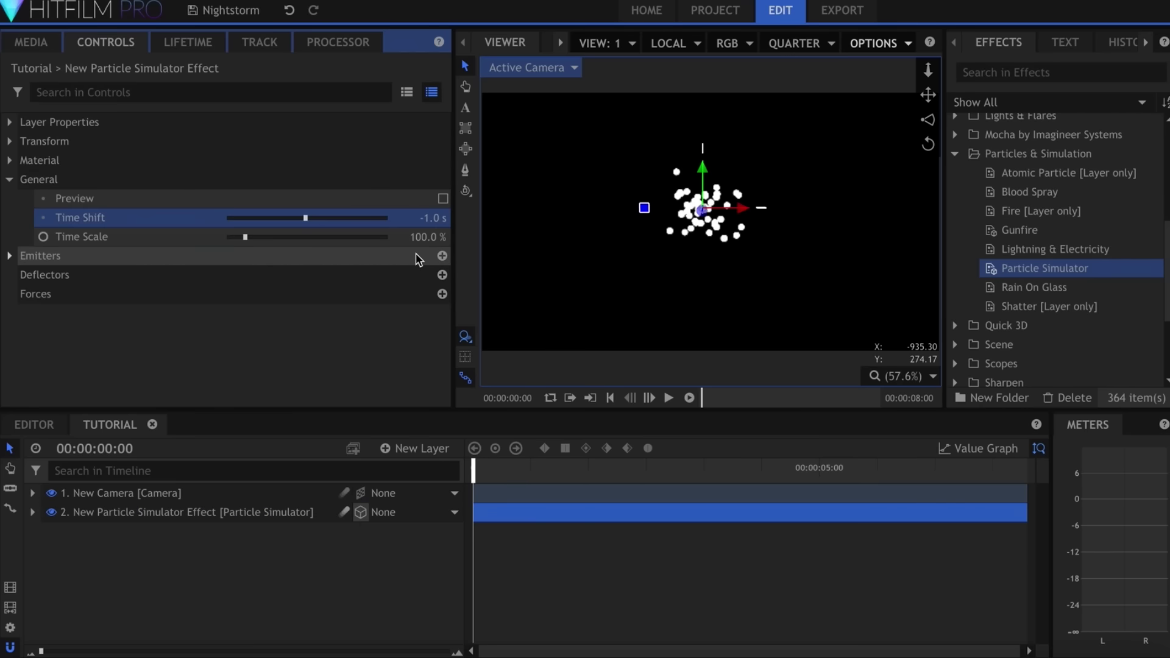
Change the emitter's shape to Cube.
left_click(10, 255)
left_click(25, 275)
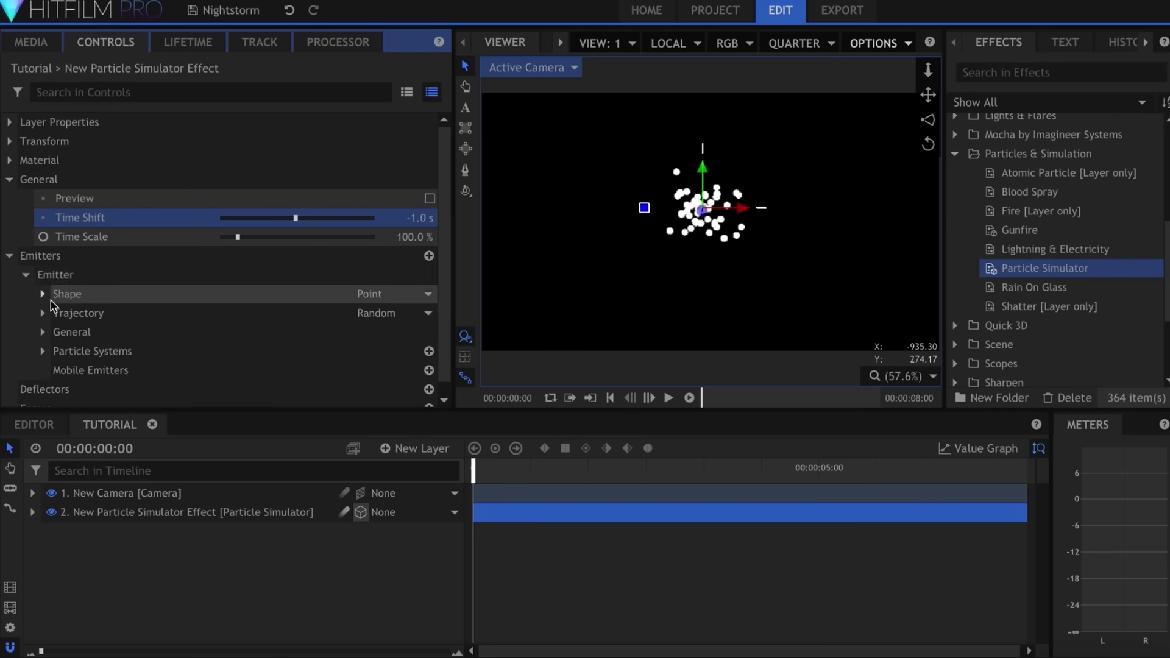
left_click(350, 295)
left_click(410, 363)
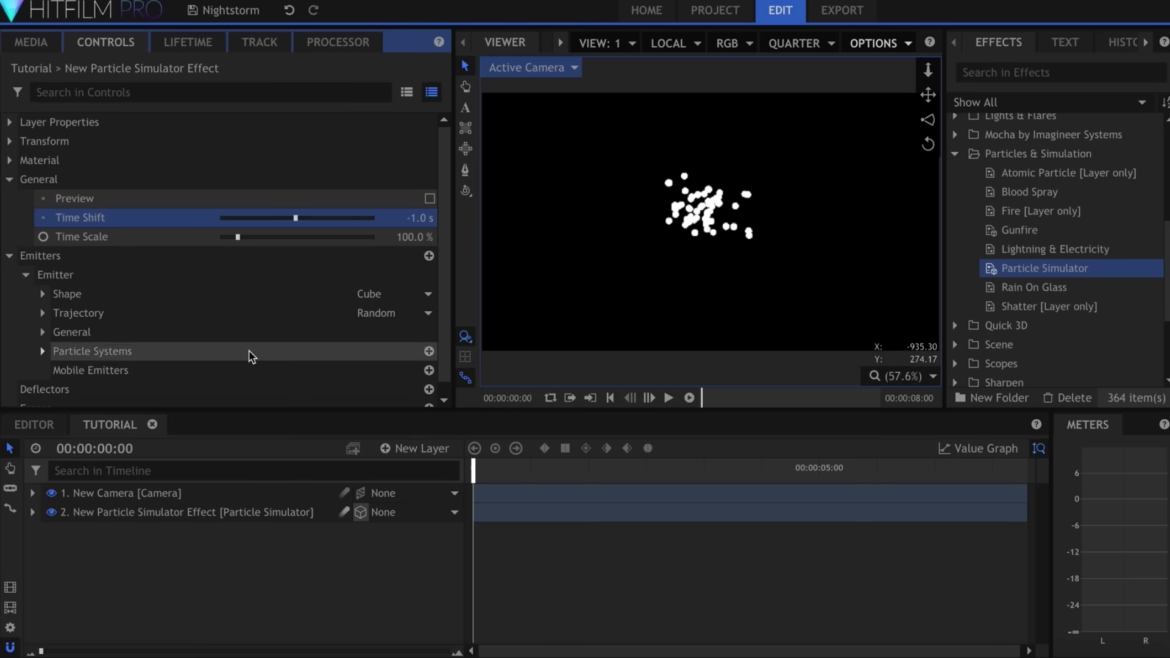
Size the cube emitter to a width of 5000 px, height of 700 px and depth of 20000 px.
left_click(61, 293)
scroll(94, 292, "down", 5)
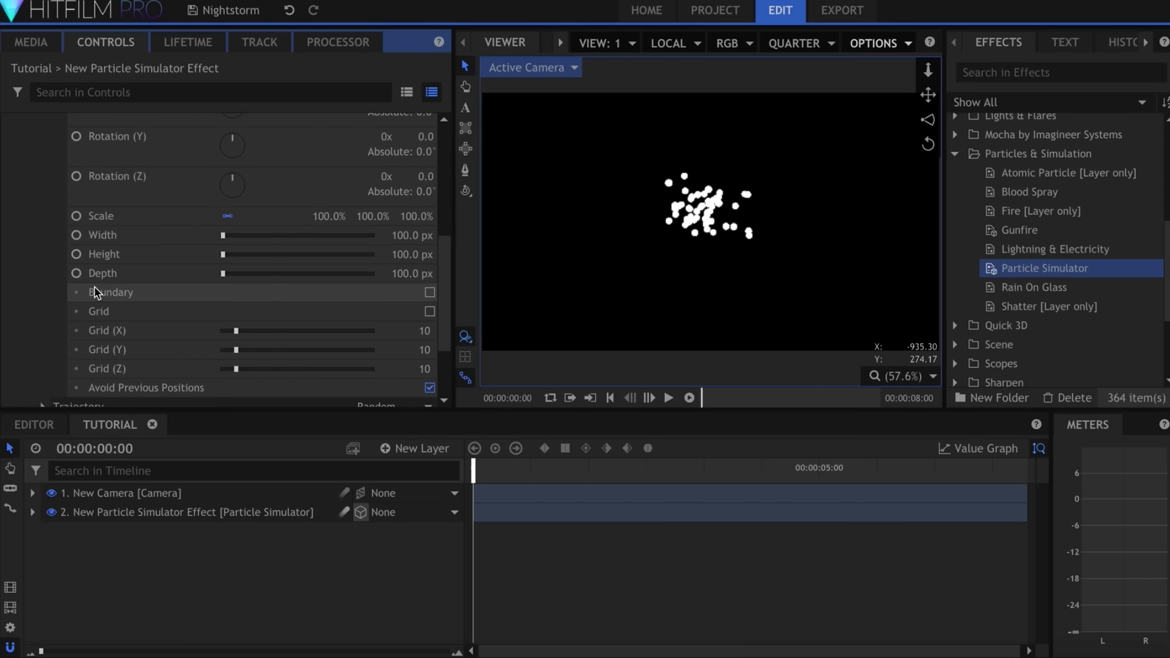
left_click(409, 235)
type("5000")
key("Return")
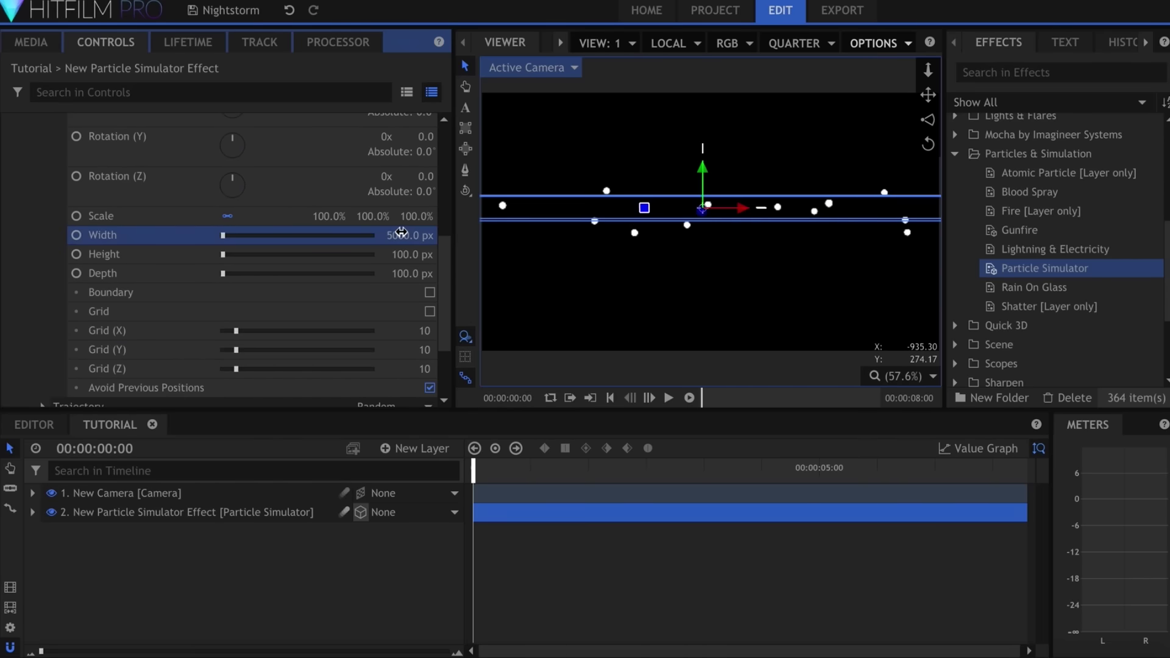
left_click(408, 254)
type("700")
key("Return")
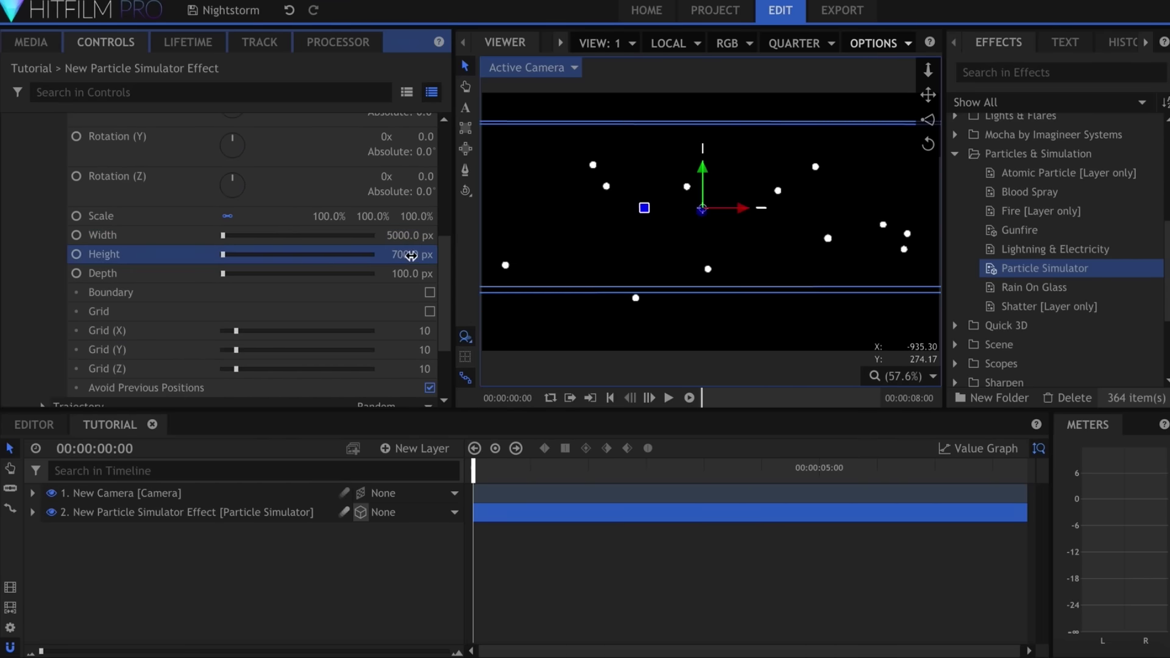
left_click(407, 274)
type("20000")
key("Return")
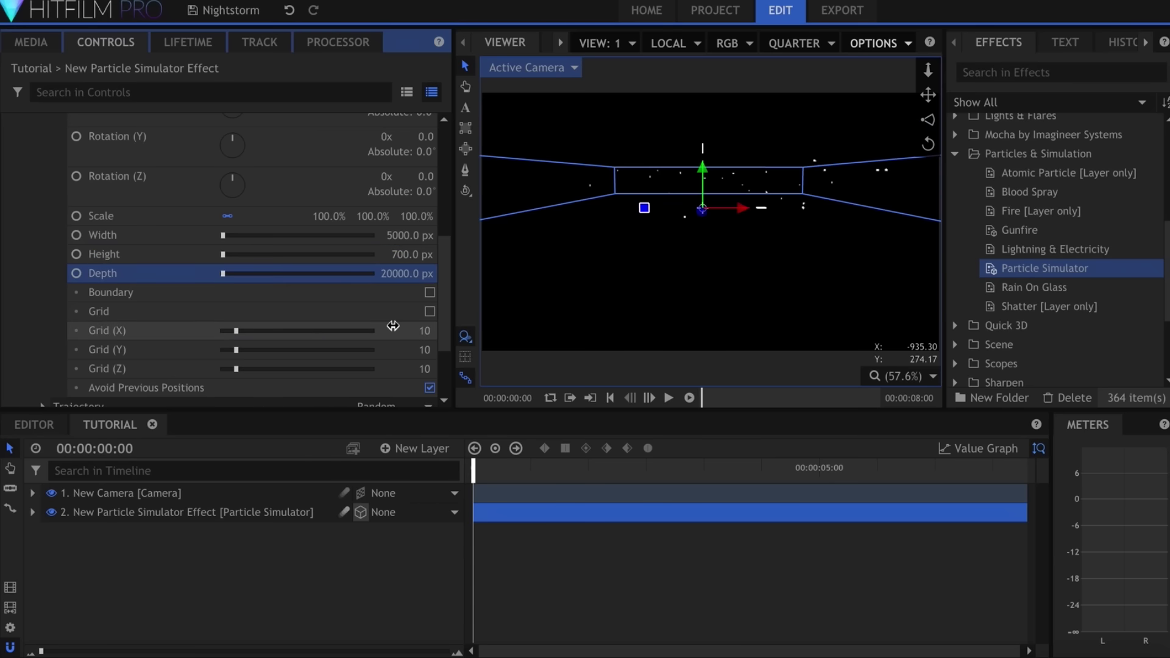
Keyframe the particle system's particles per second at 100 on the first frame and 0 one frame further on.
scroll(393, 326, "down", 4)
left_click(76, 269)
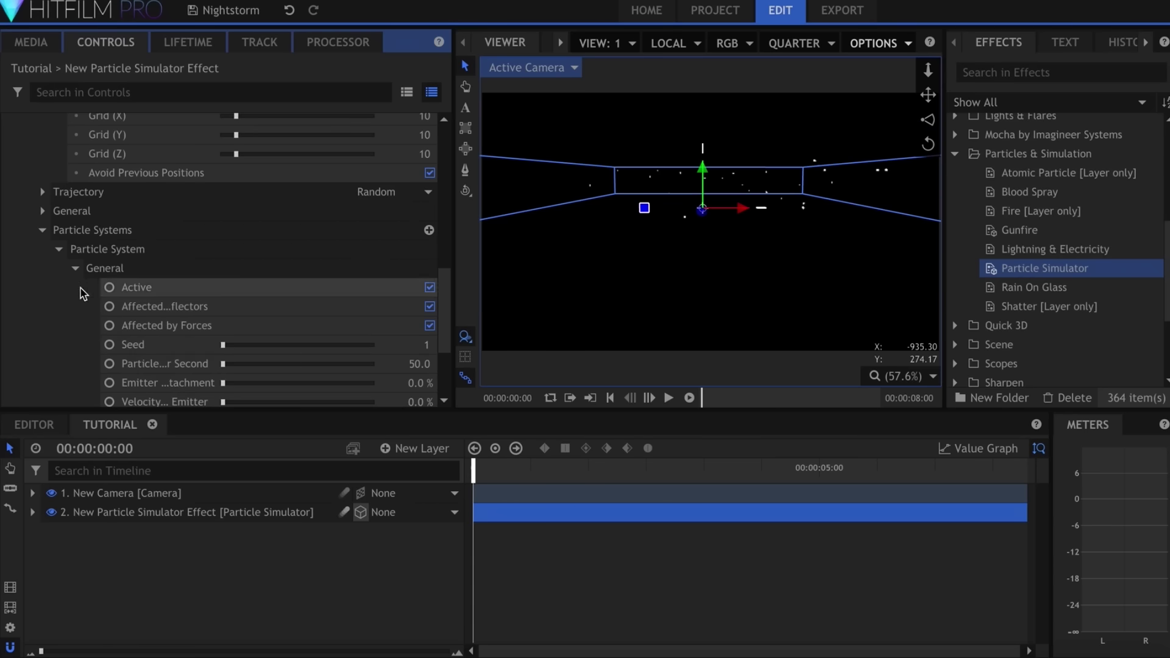
left_click(109, 364)
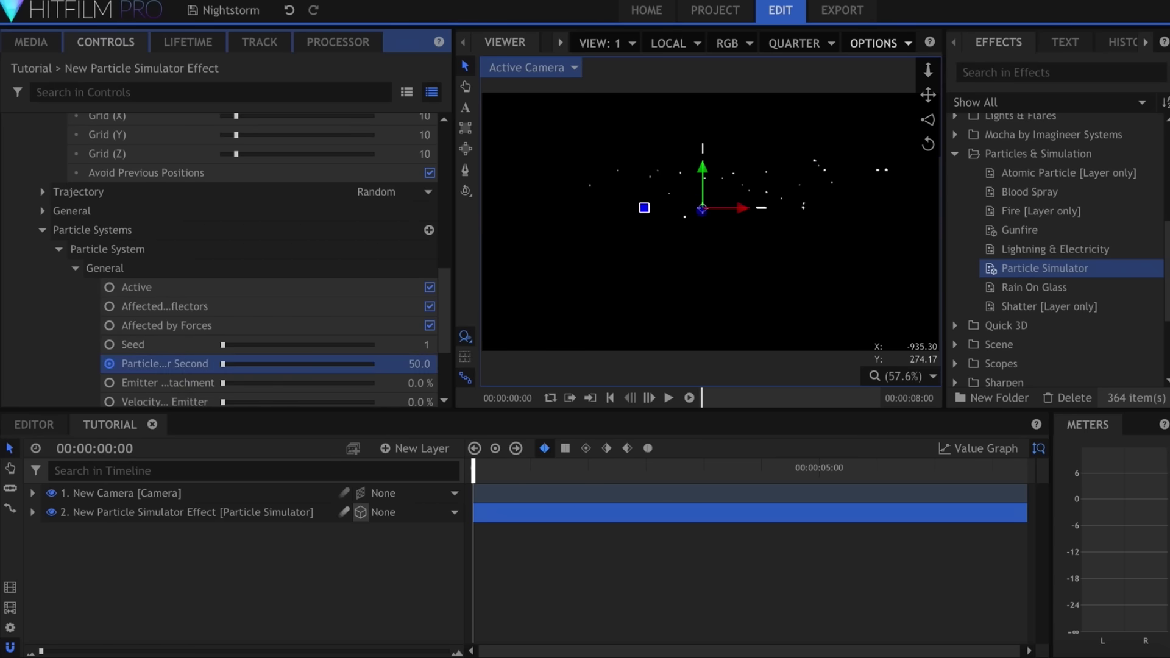
left_click(420, 364)
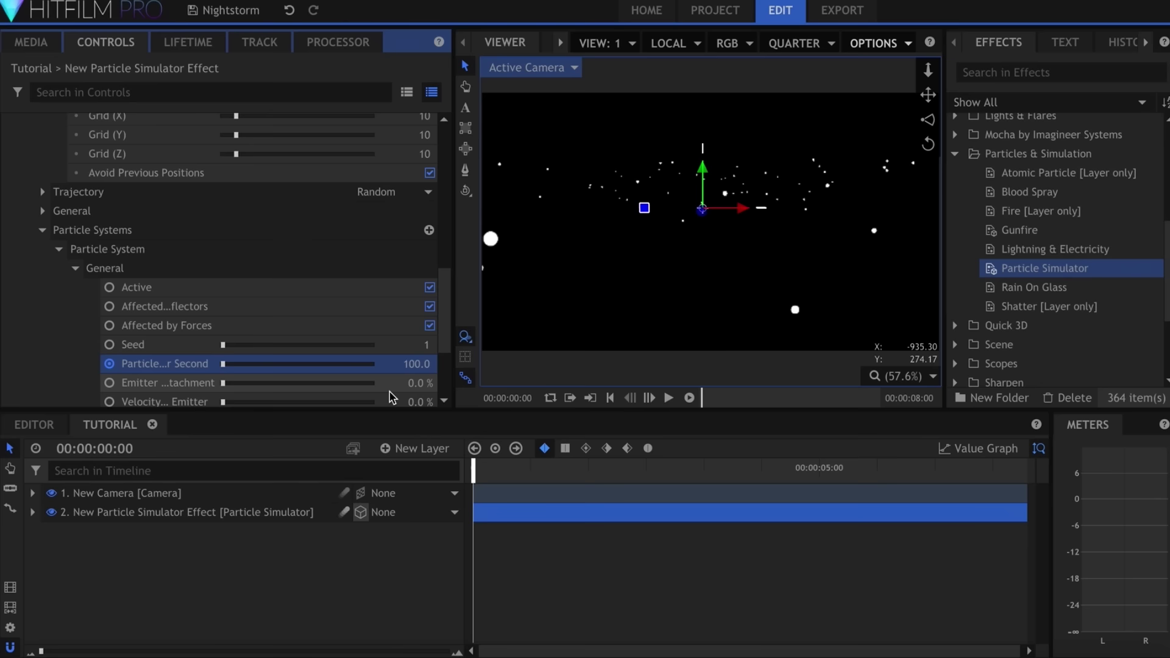
key("period")
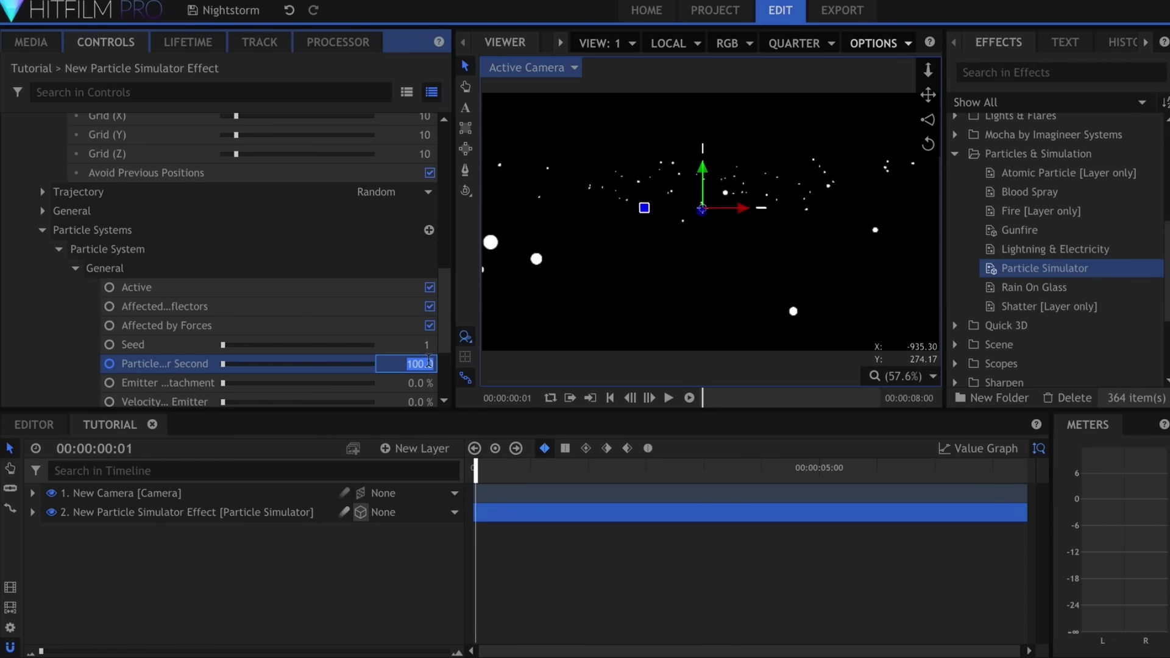
Set the particle system's movement Life to 60 s and Speed to 10.
scroll(445, 365, "down", 3)
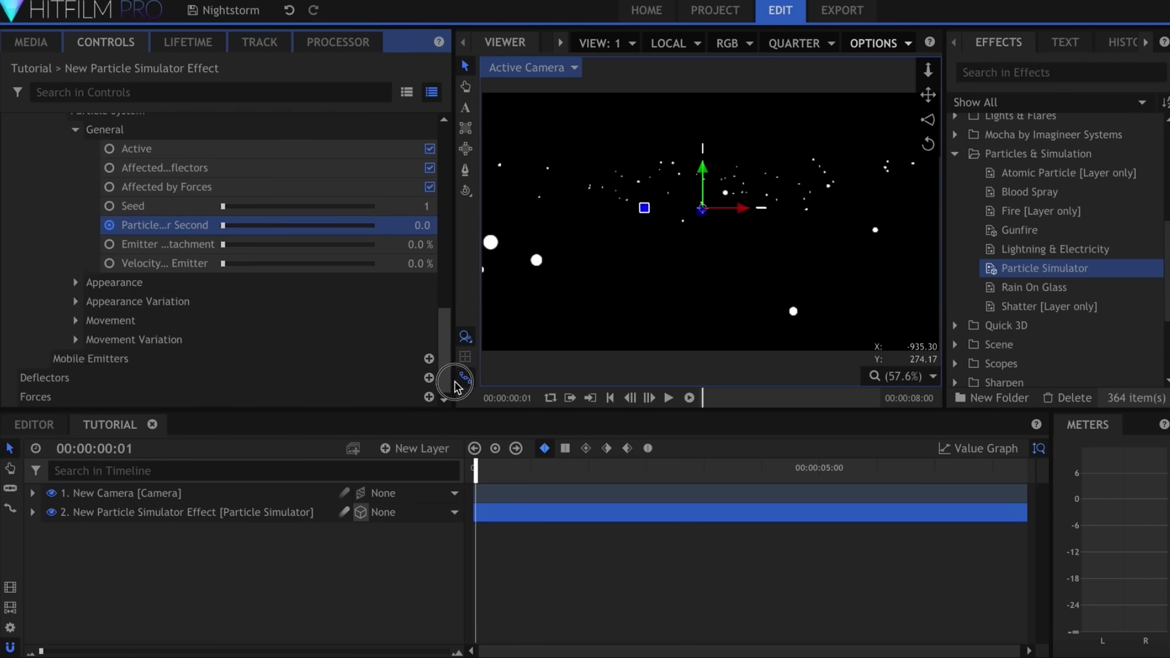
left_click(75, 321)
left_click_drag(275, 339, 362, 339)
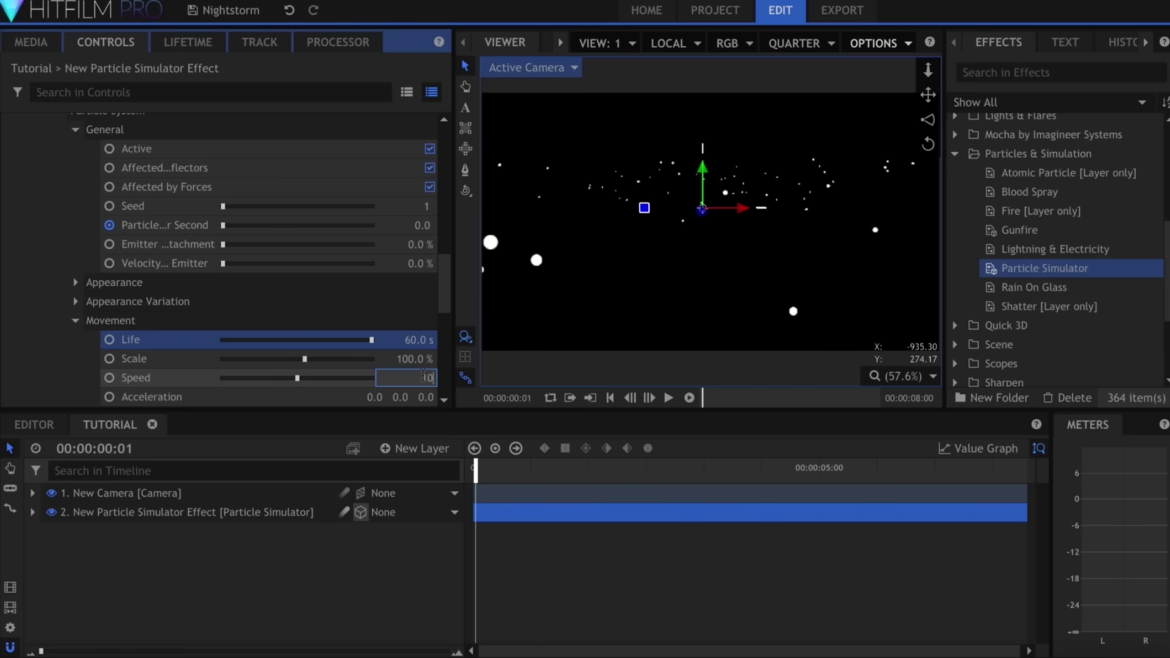
key("Return")
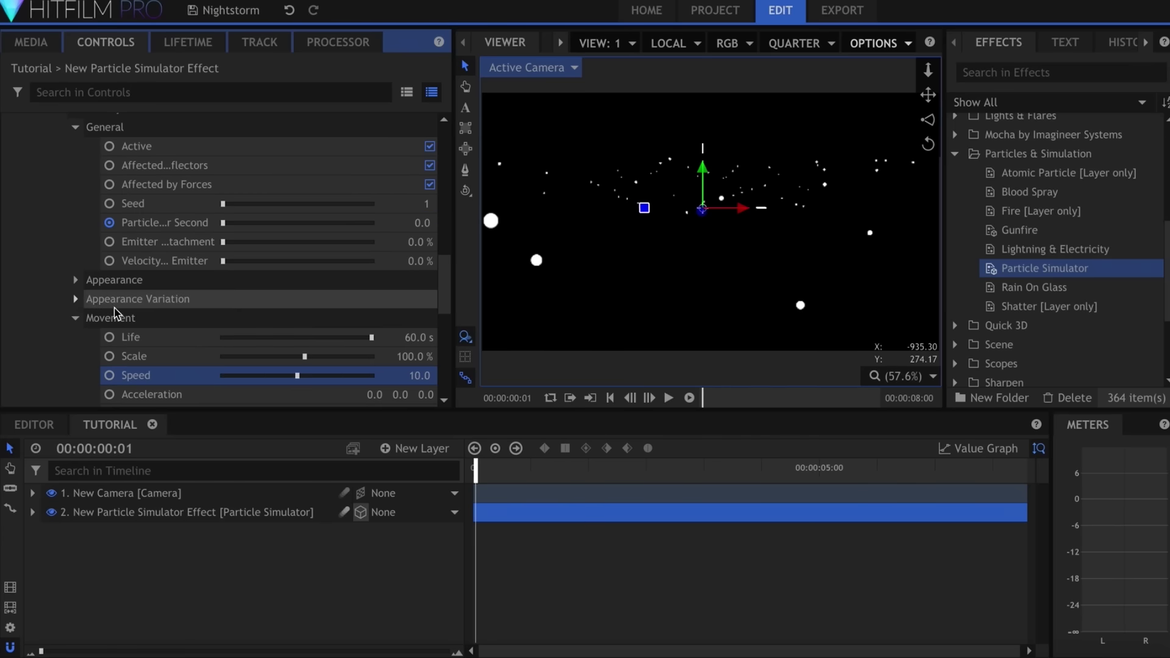
Give the particles the built-in Fluffy Cloud texture in their appearance settings.
left_click(75, 283)
scroll(150, 297, "down", 2)
left_click(256, 228)
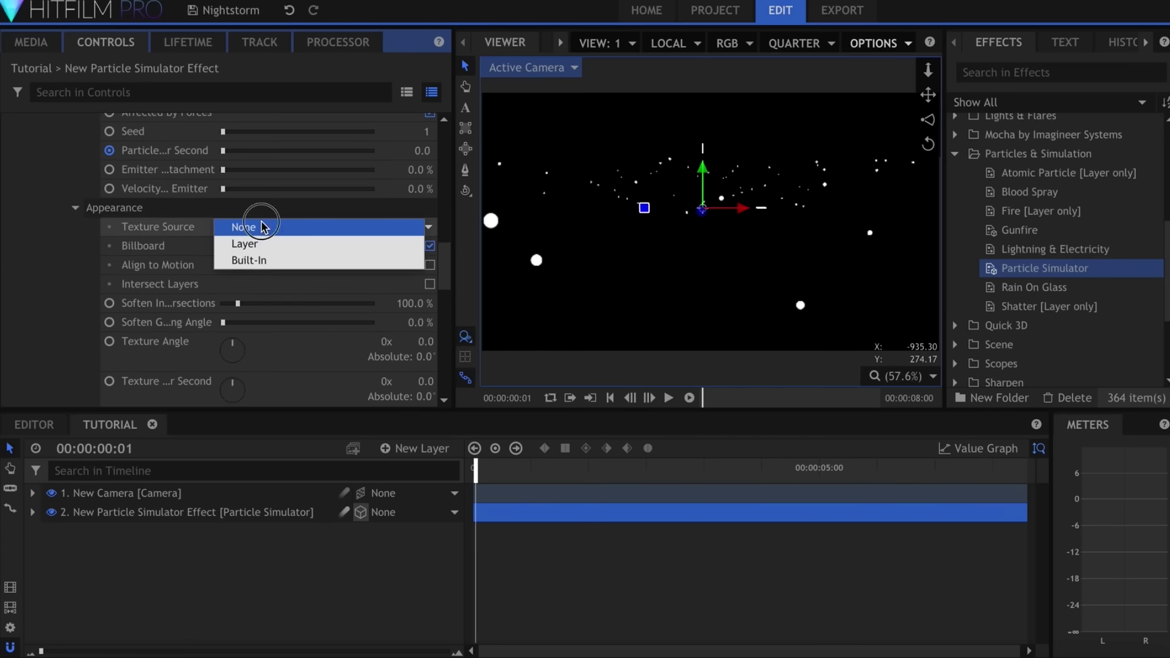
left_click(261, 262)
scroll(286, 254, "down", 2)
left_click(309, 176)
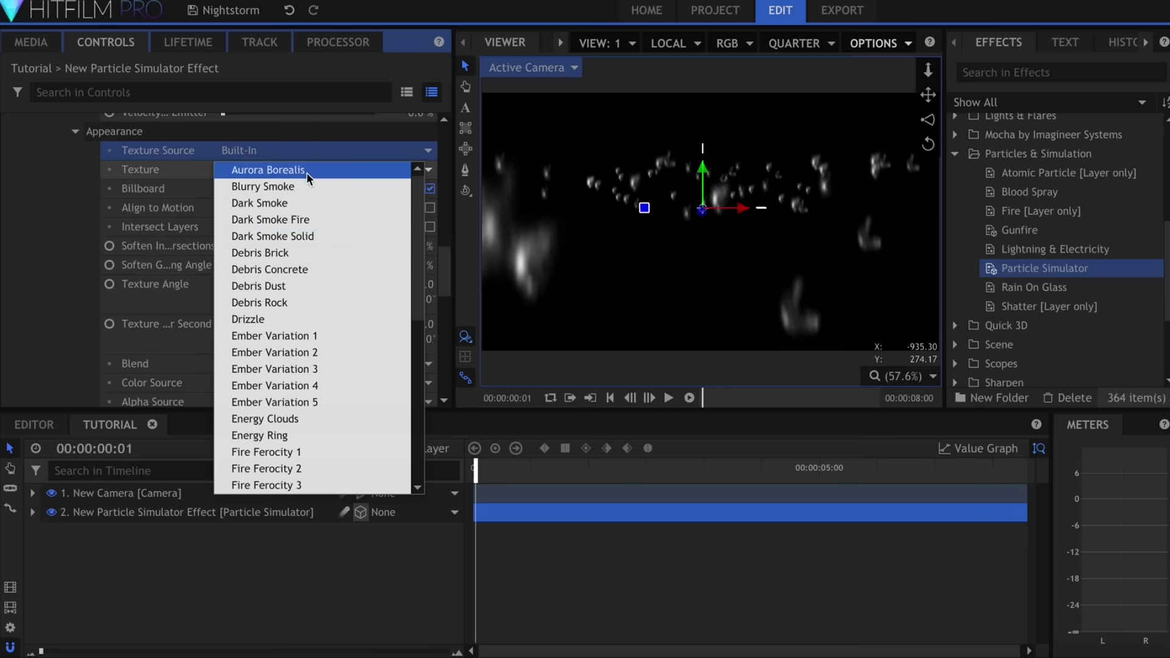
scroll(323, 286, "down", 5)
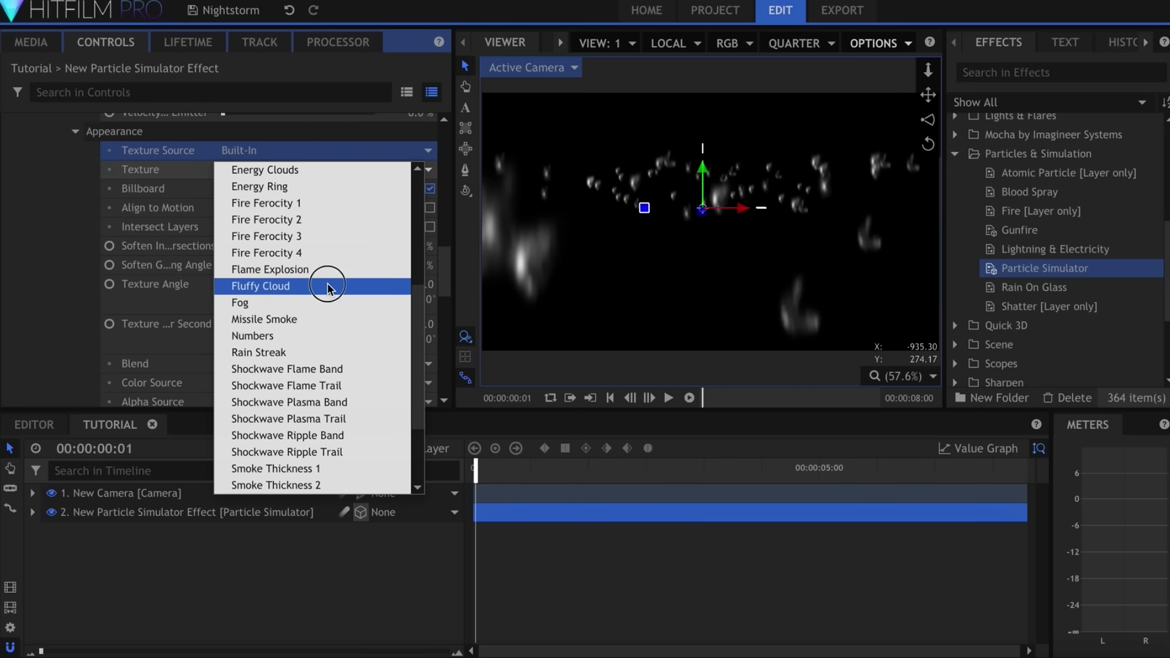
left_click(324, 286)
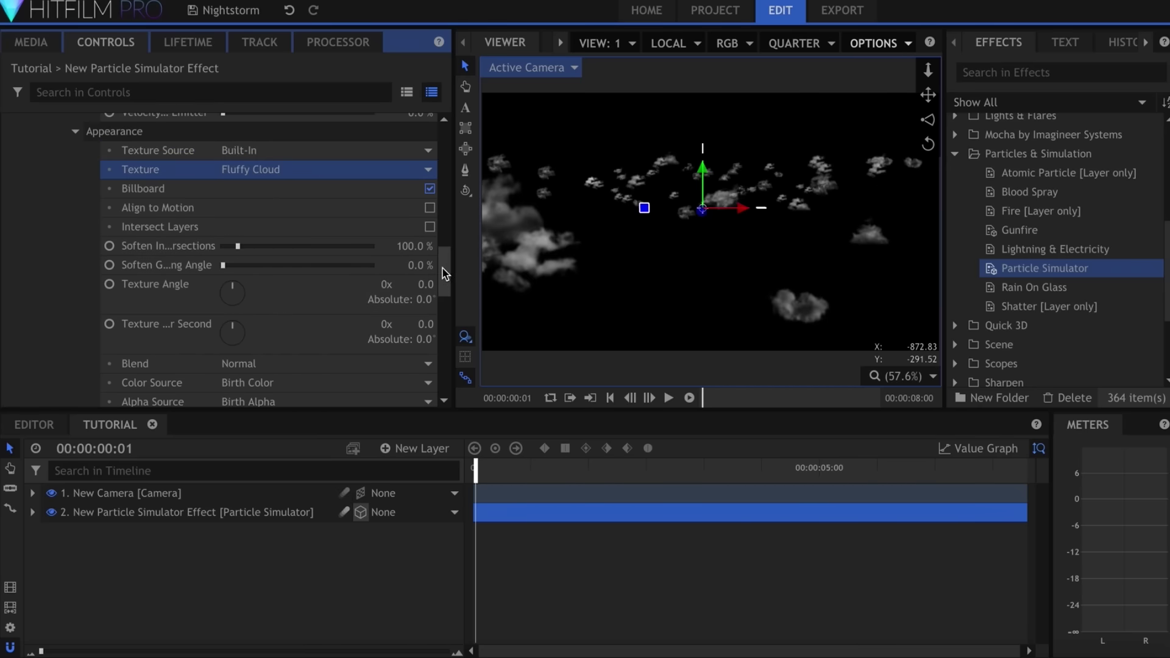
Set the particles' movement Scale to 400%.
left_click_drag(445, 272, 450, 327)
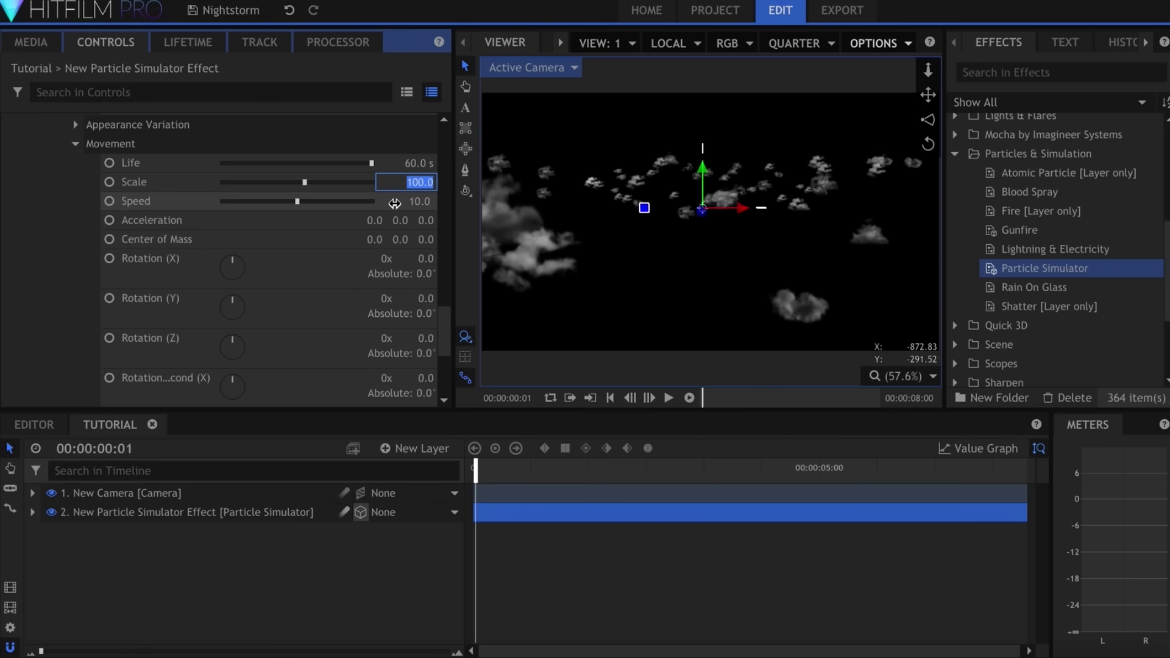
key("Return")
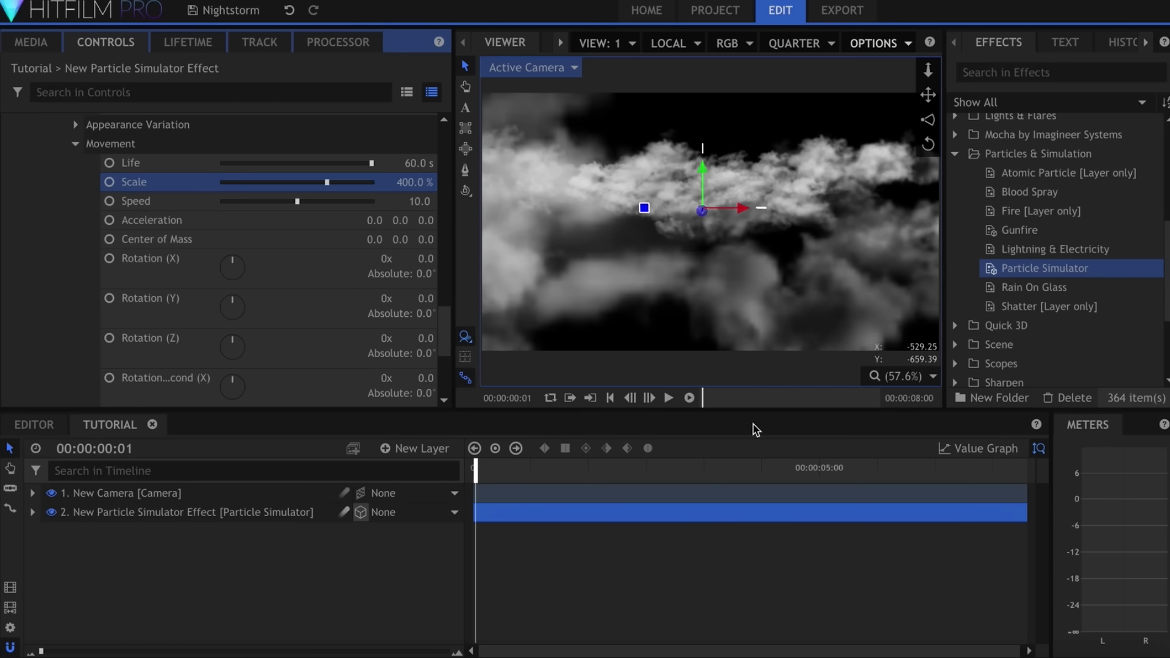
left_click_drag(928, 99, 933, 204)
mouse_move(704, 233)
left_mouse_down()
mouse_move(716, 193)
mouse_move(711, 226)
left_mouse_up()
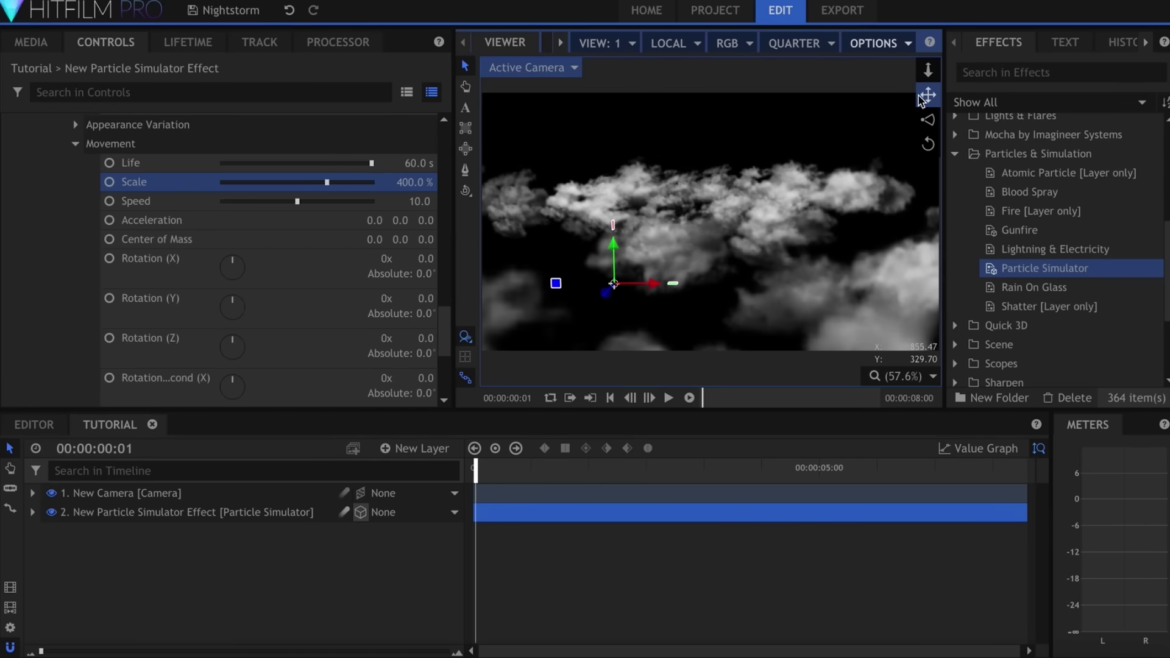
left_click_drag(921, 99, 924, 104)
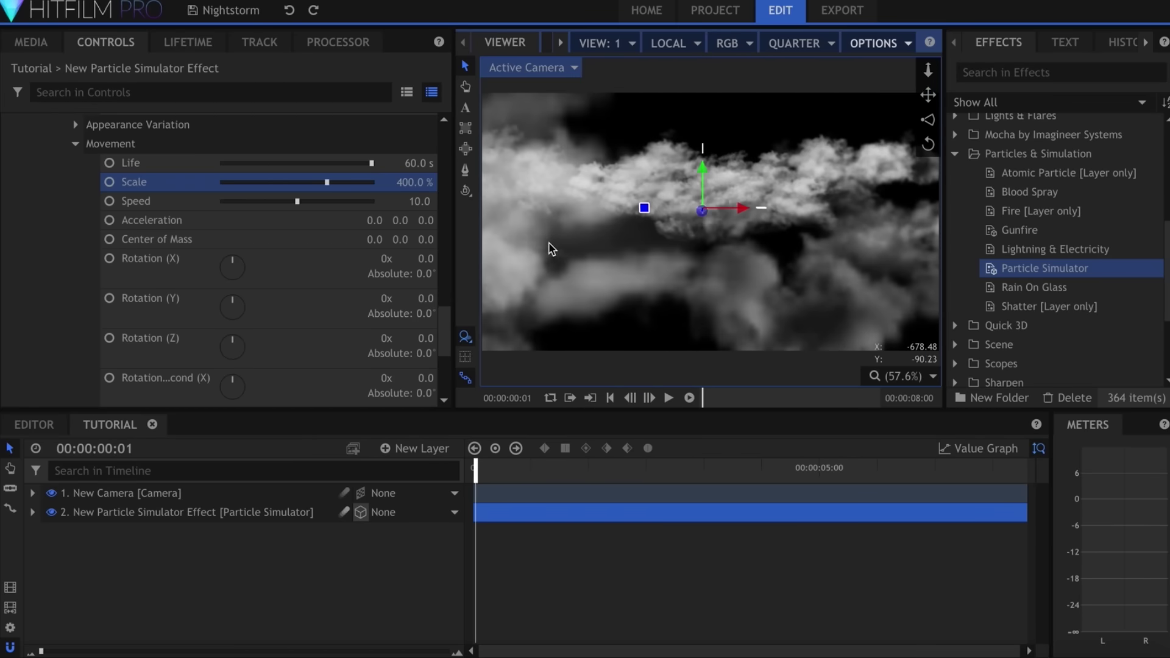
Set the appearance variation to a texture angle of 50° and a texture angle per second of 2°.
scroll(244, 244, "up", 3)
left_click(76, 196)
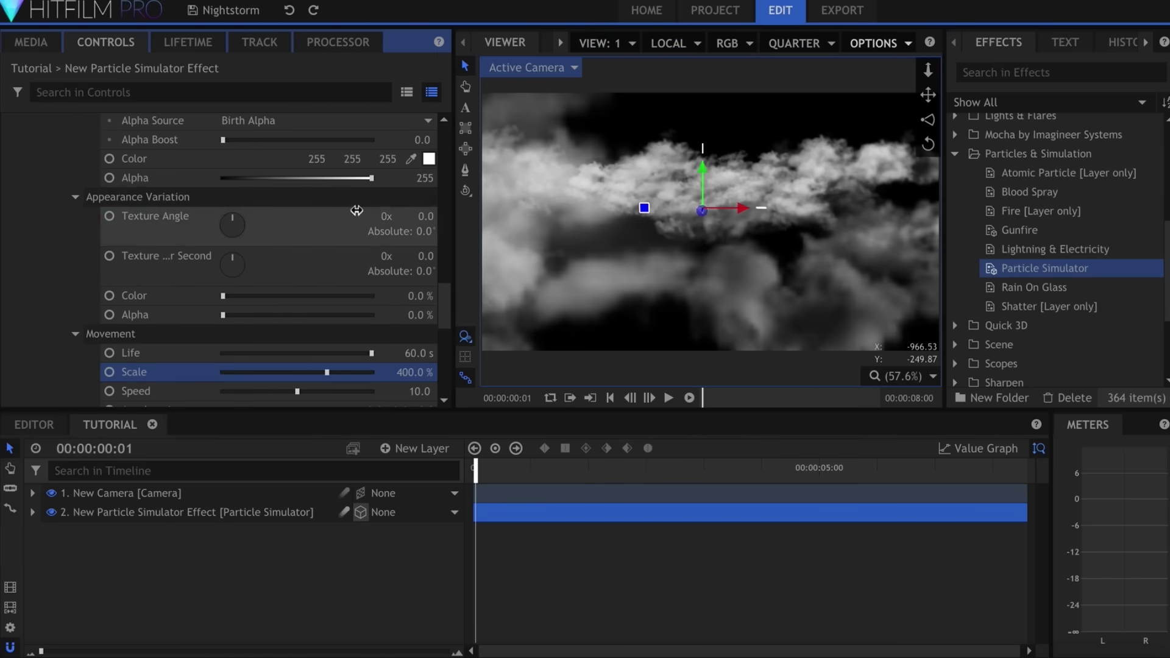
left_click(426, 217)
type("50")
key("Return")
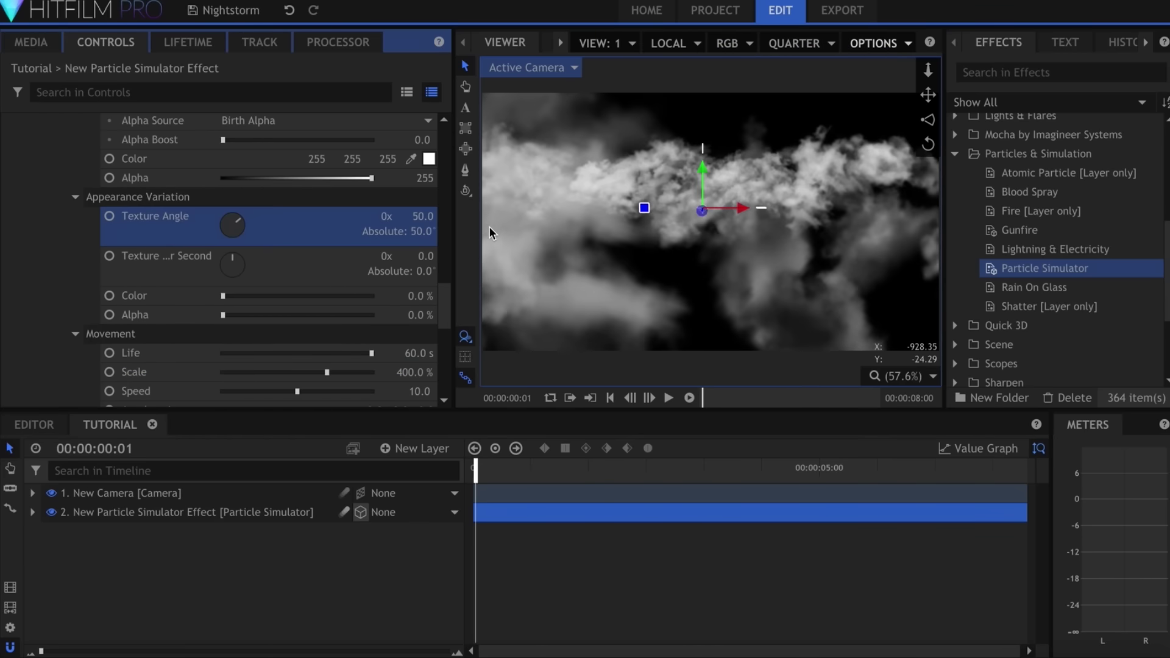
left_click(427, 256)
type("2")
key("Return")
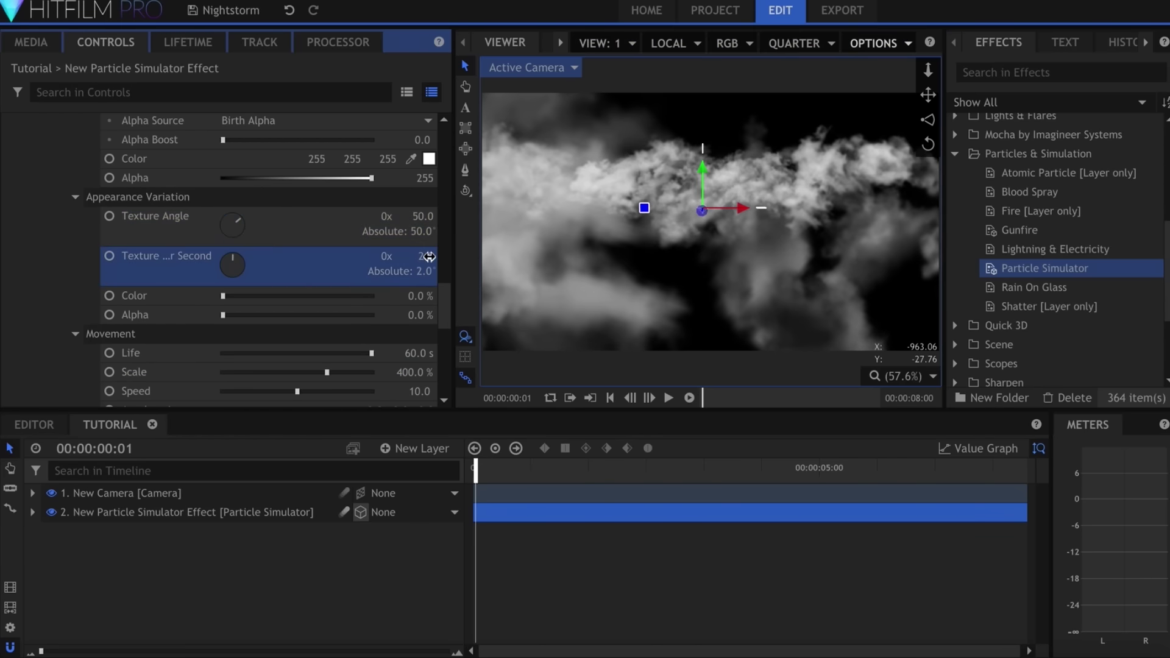
key("space")
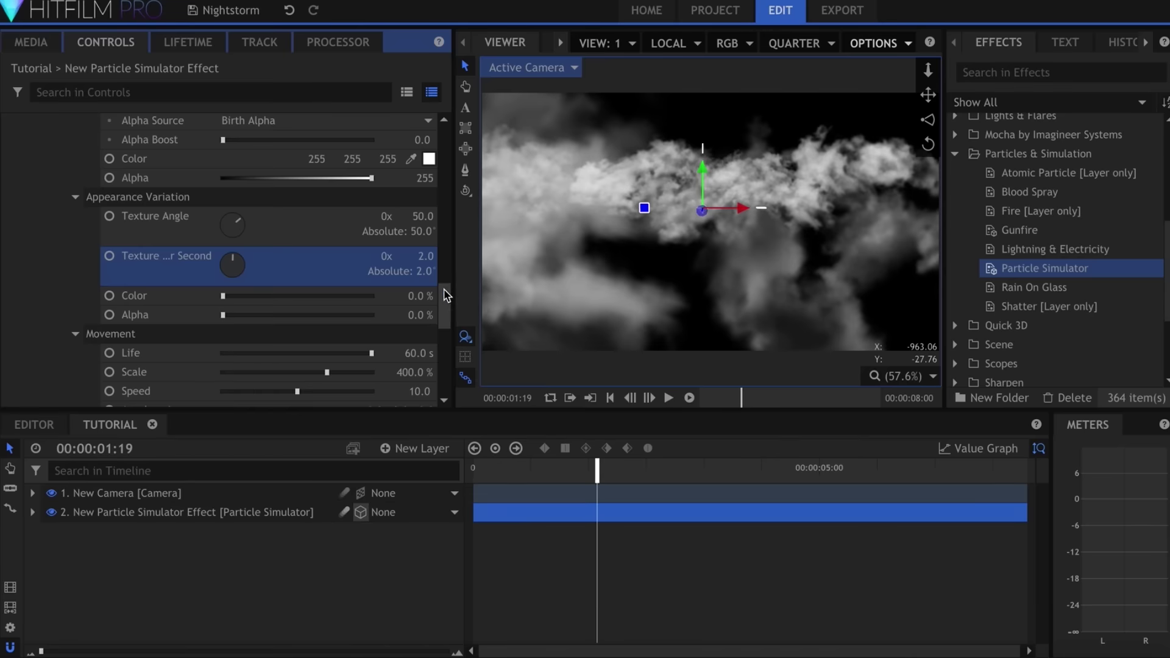
Set the particle system's movement variation to a Scale of 50% and a Speed of 2.
left_click_drag(447, 296, 445, 360)
left_click(75, 339)
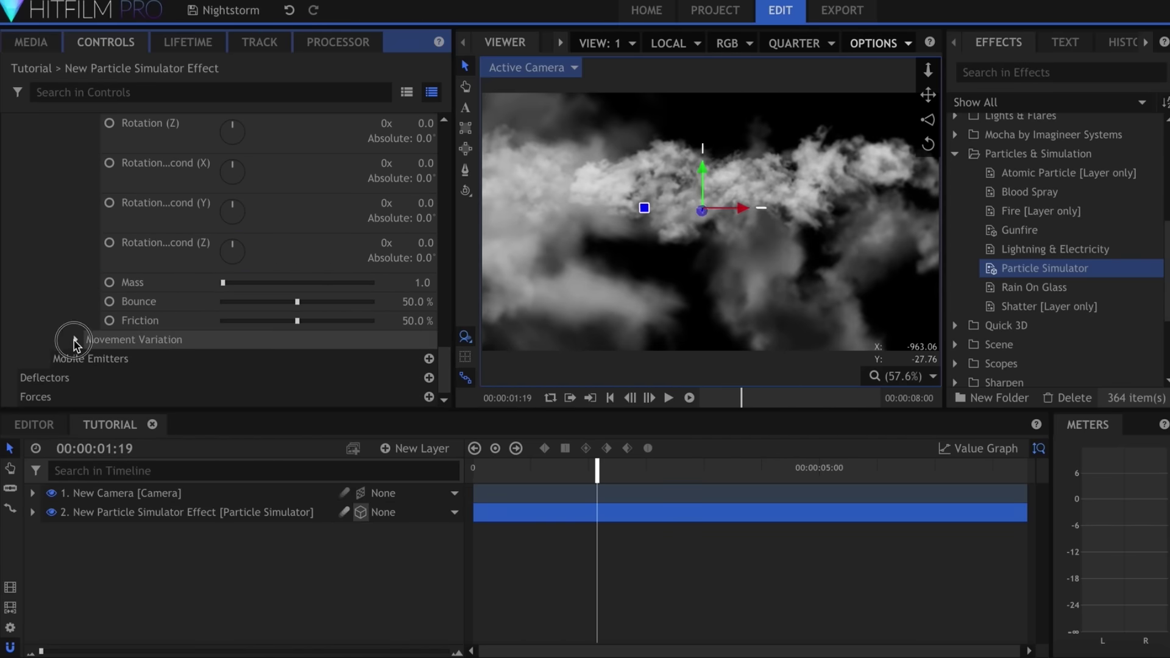
scroll(85, 341, "down", 3)
left_click_drag(415, 223, 417, 224)
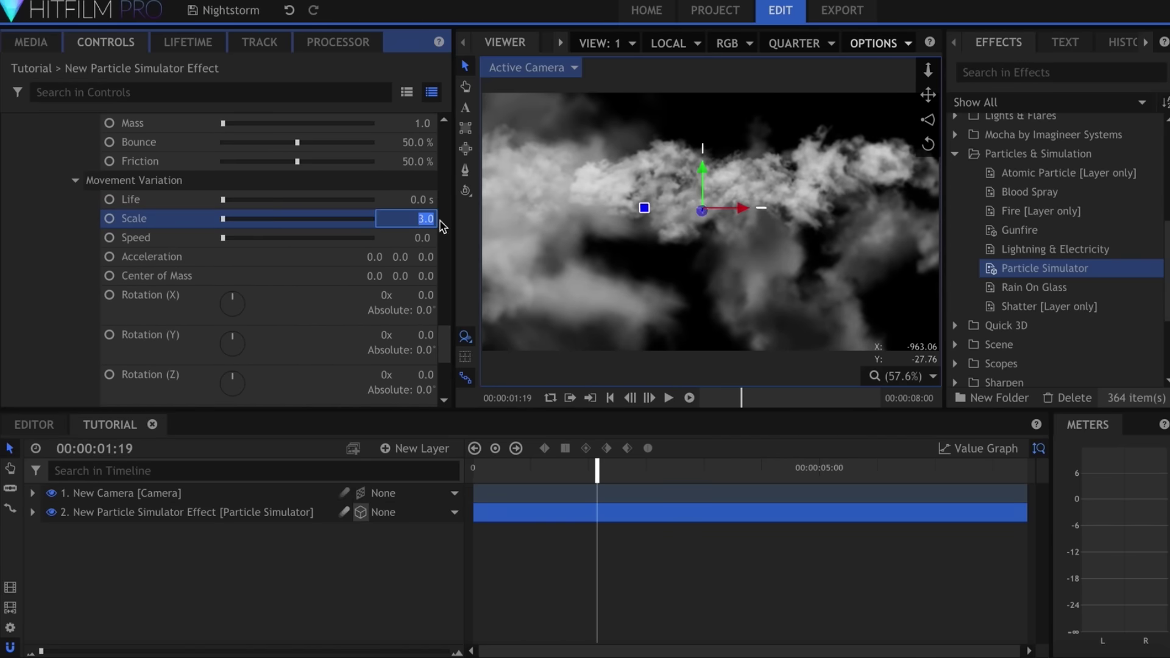
type("50")
left_click(495, 225)
left_click(428, 238)
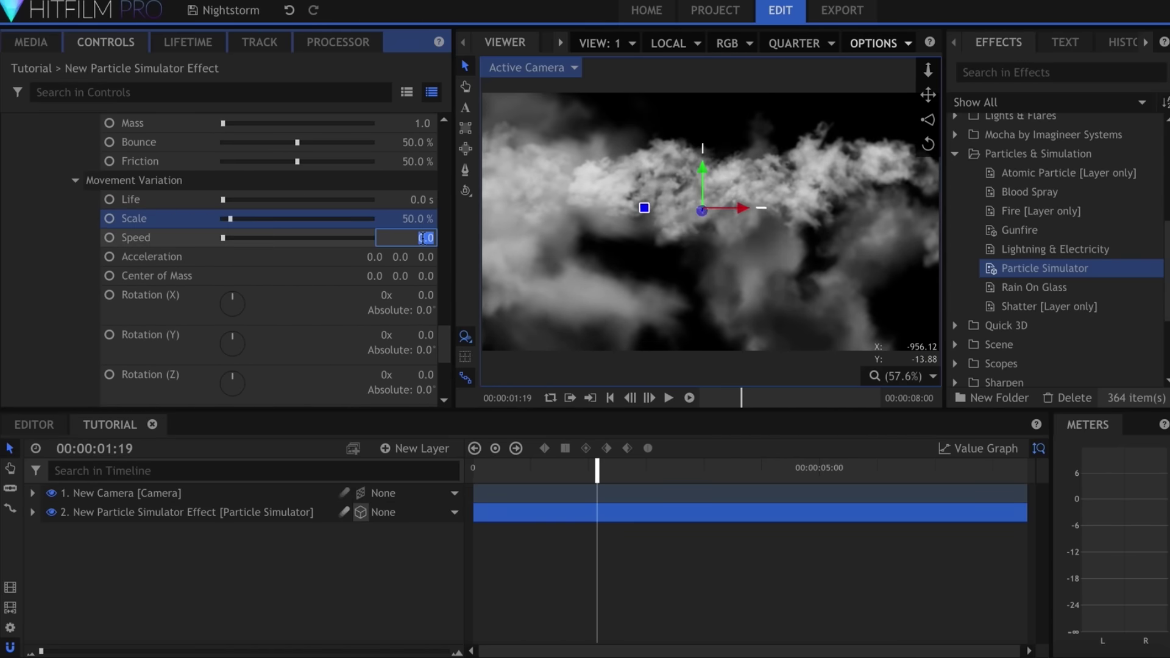
type("2")
left_click(482, 334)
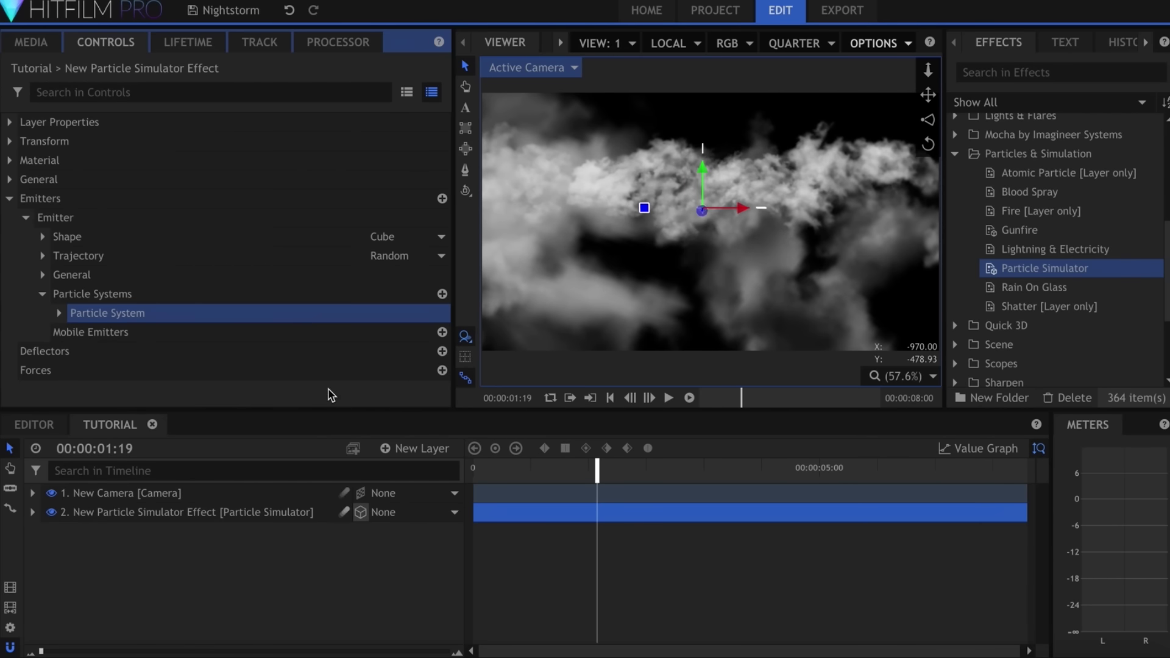
Rename the emitter's particle system to Fluffy Cloud.
double_click(299, 321)
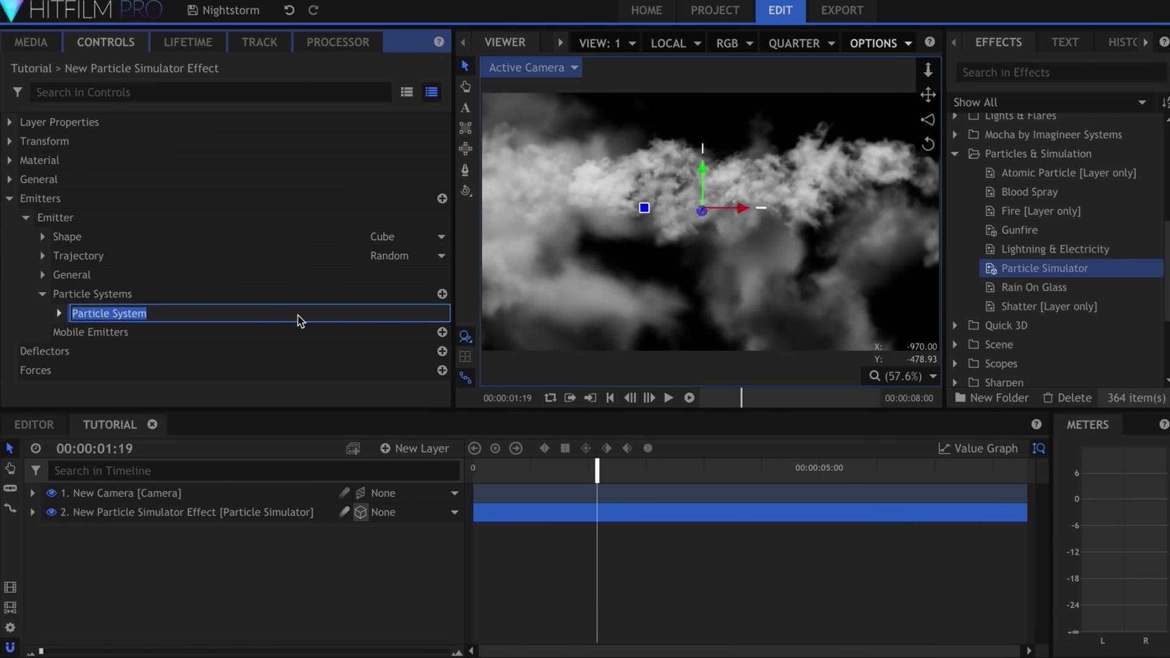
type("Fluffy Clou")
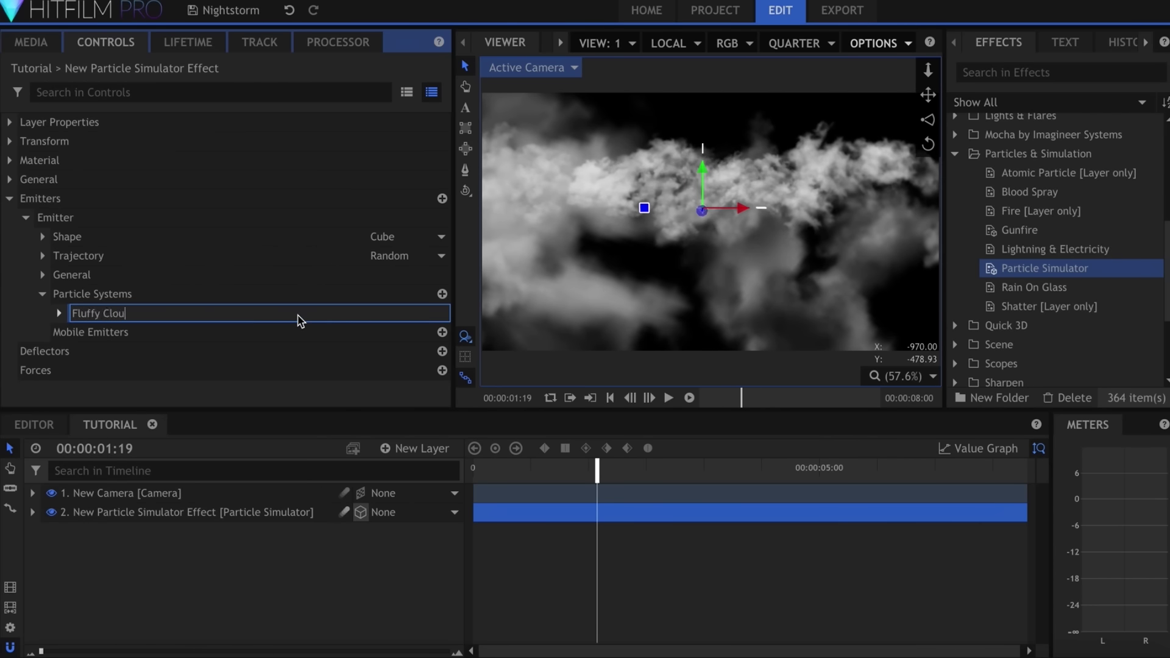
type("d")
key("Return")
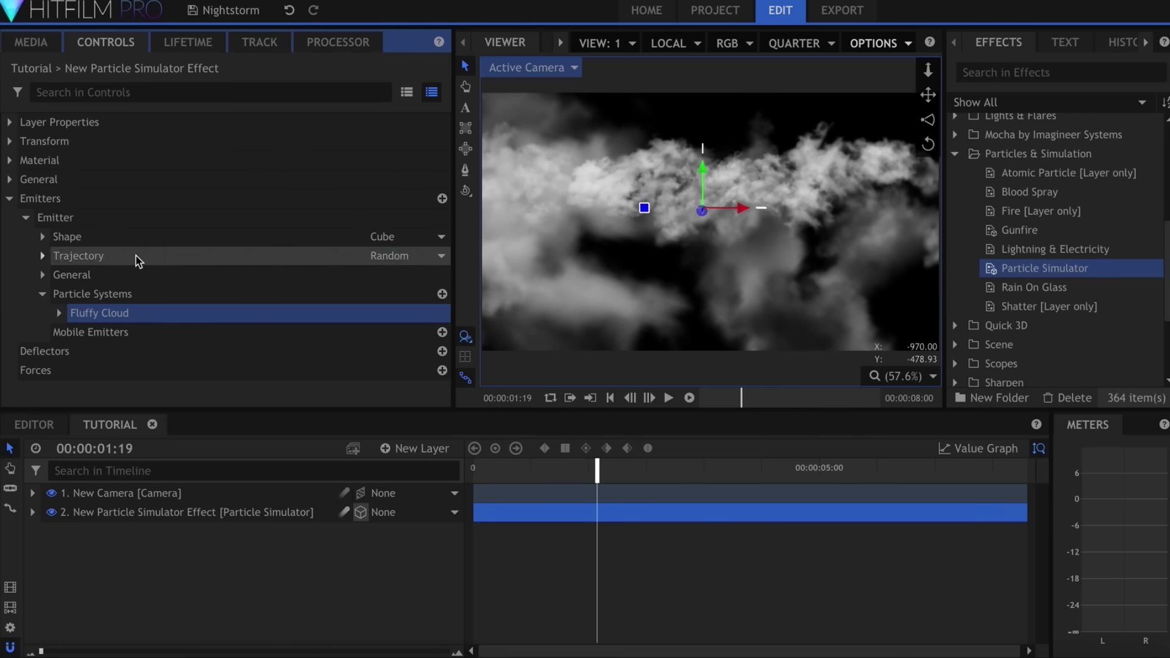
Duplicate the Fluffy Cloud particle system and rename the copy to Sparse Cloud.
key("ctrl+d")
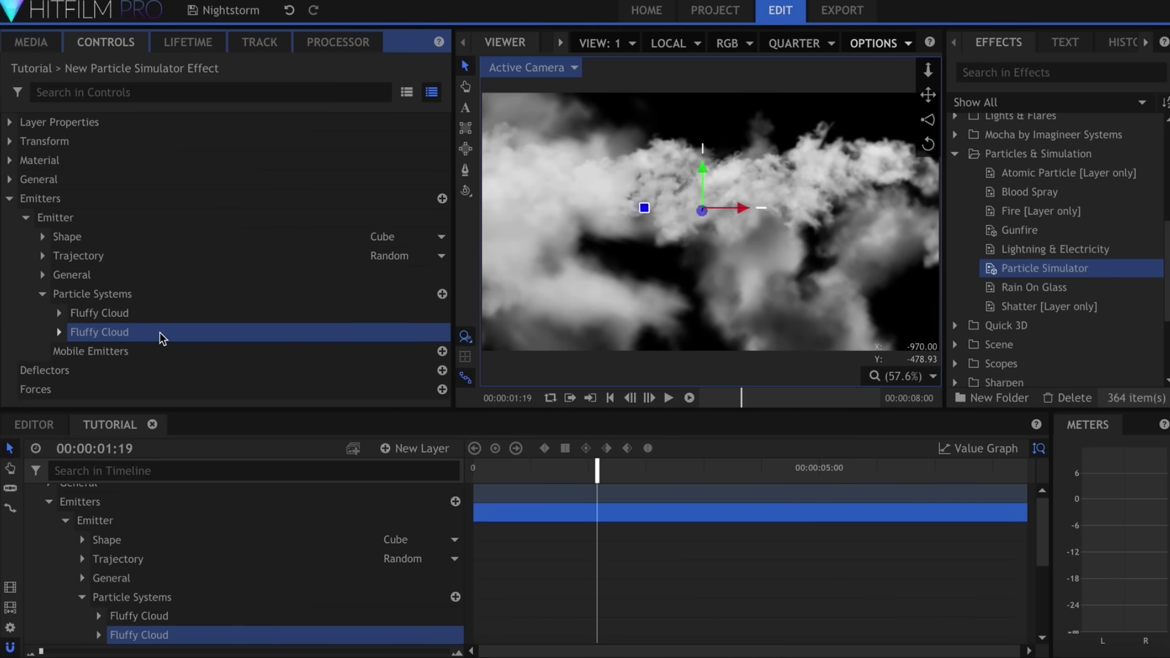
double_click(162, 338)
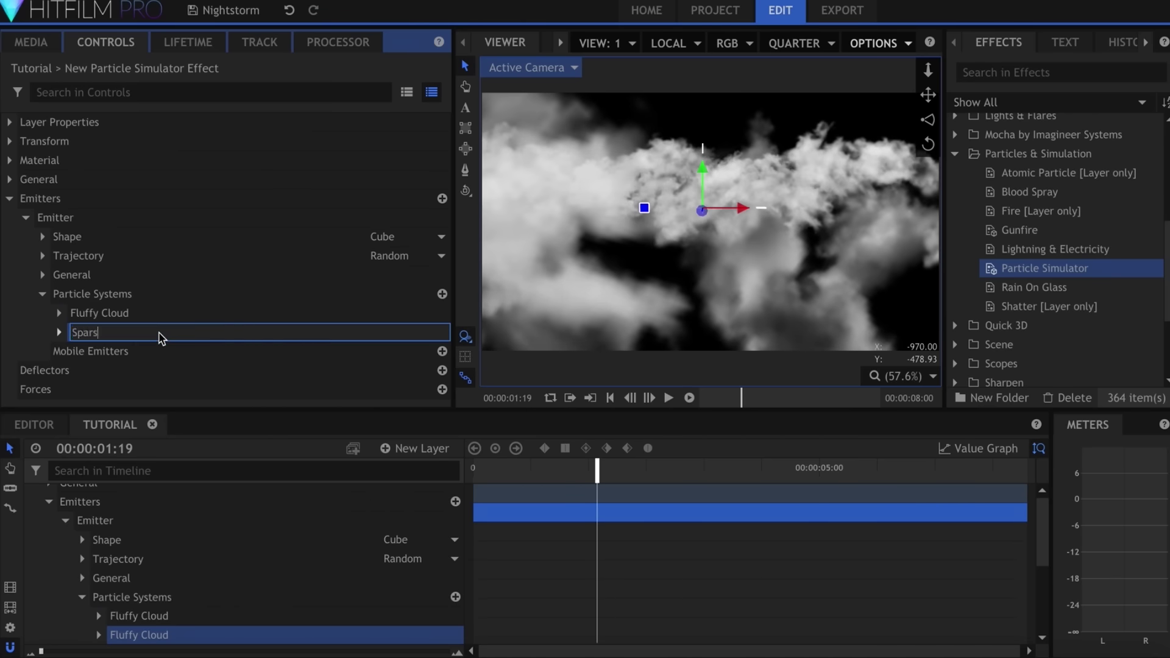
key("Return")
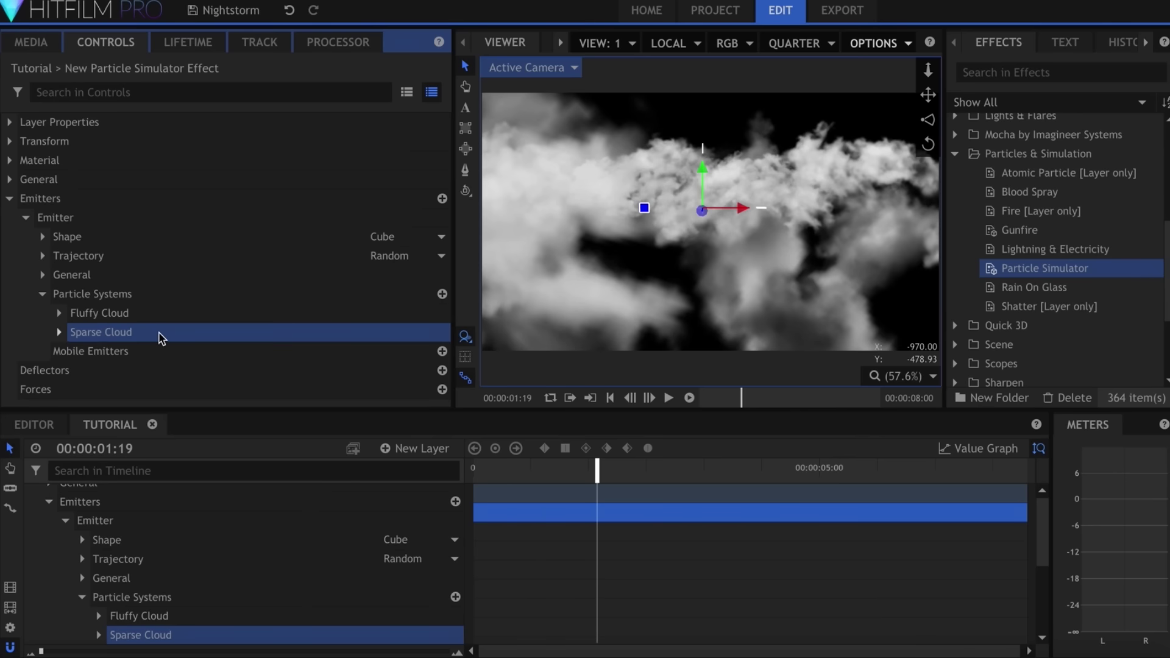
Set the Sparse Cloud particle system's Seed to 2 in its general settings.
left_click(59, 332)
scroll(72, 340, "down", 1)
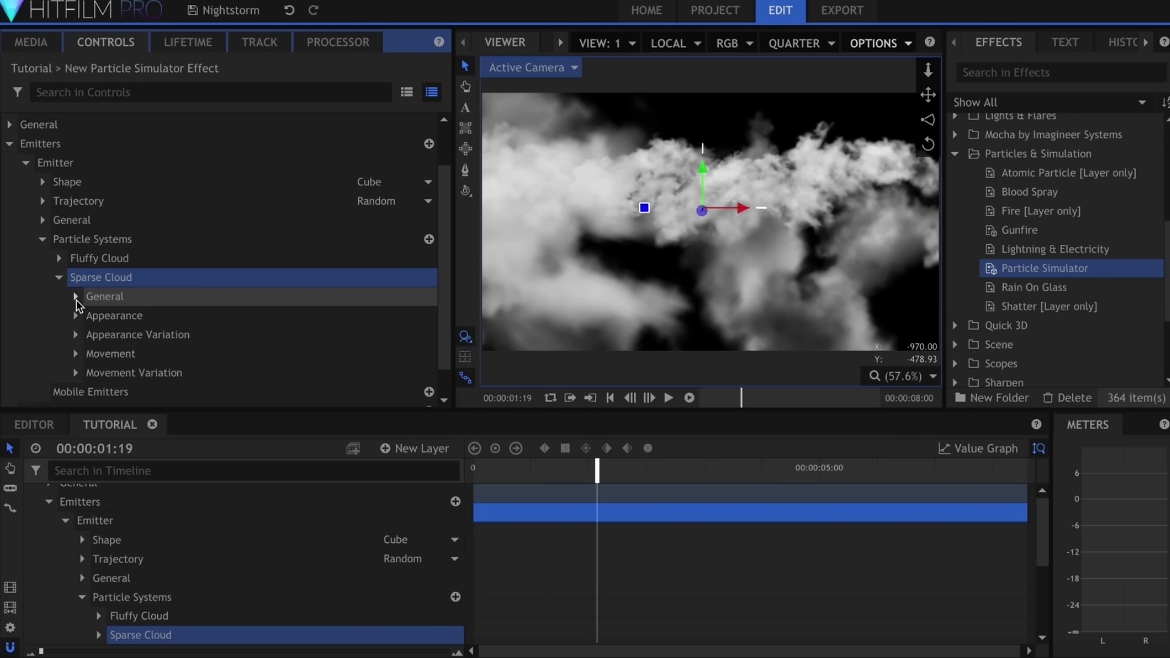
left_click(76, 296)
scroll(101, 317, "down", 1)
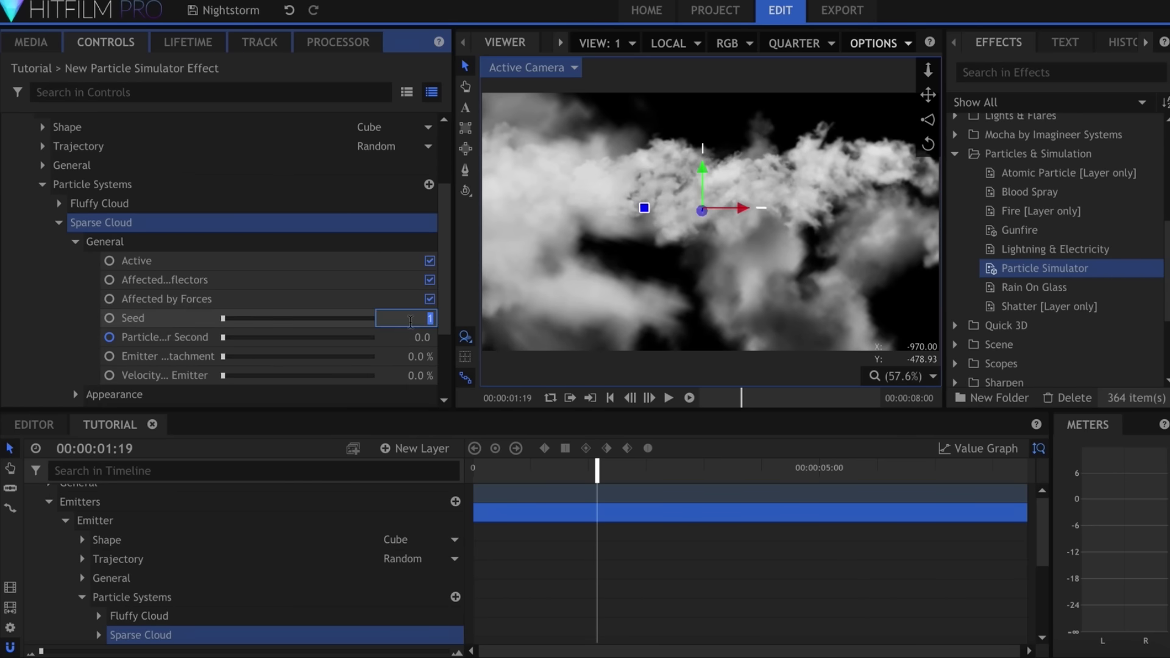
key("Return")
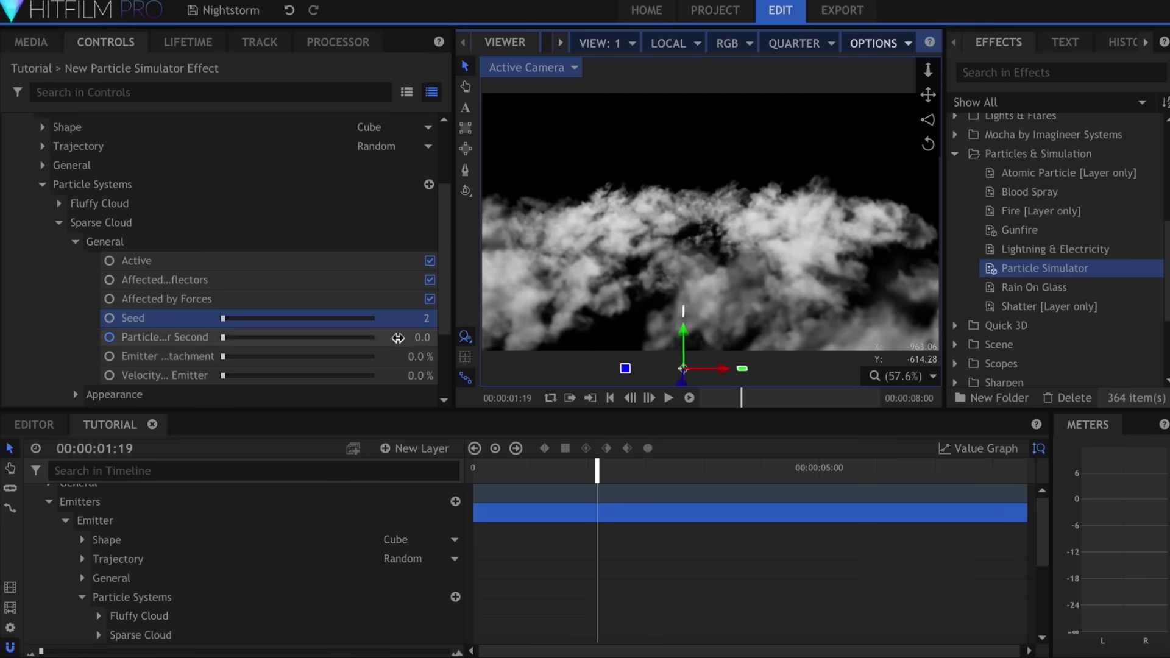
Give the Sparse Cloud particles the built-in Missile Smoke texture in their appearance settings.
scroll(305, 336, "down", 2)
left_click(75, 282)
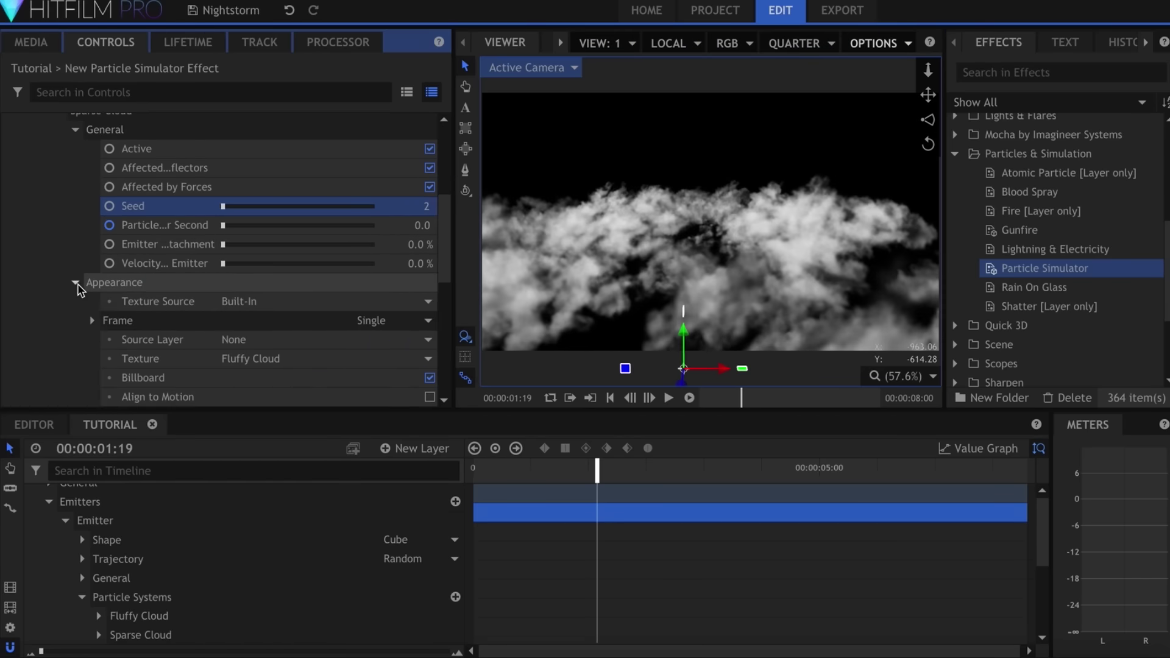
scroll(310, 276, "down", 2)
left_click(308, 297)
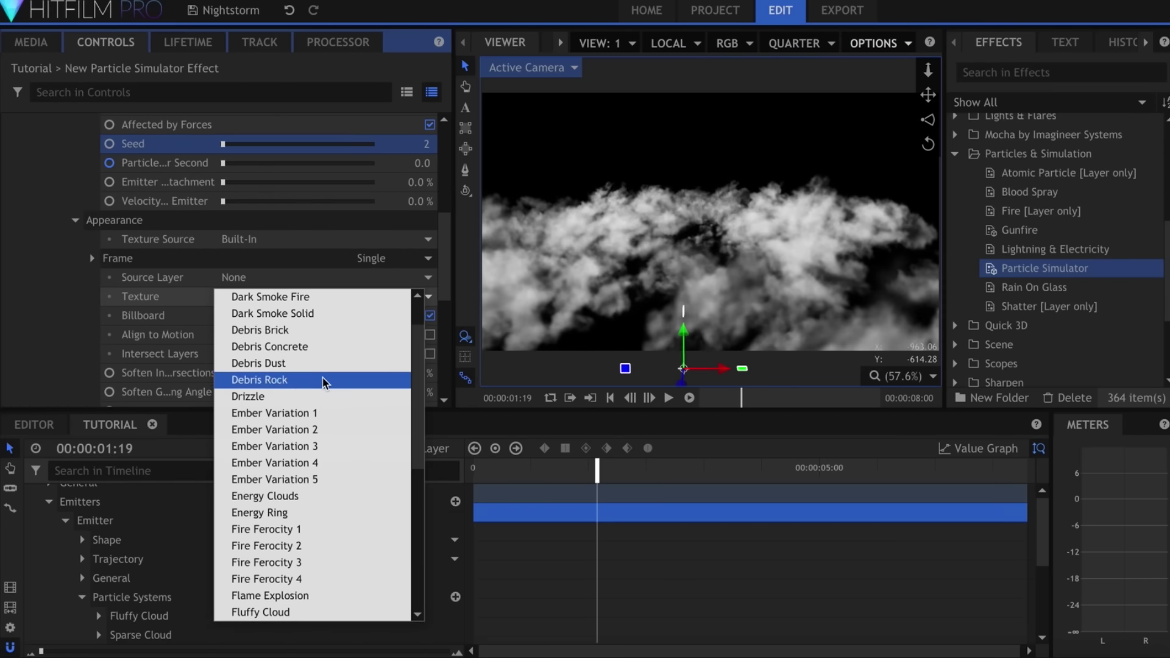
scroll(320, 384, "down", 5)
left_click(311, 397)
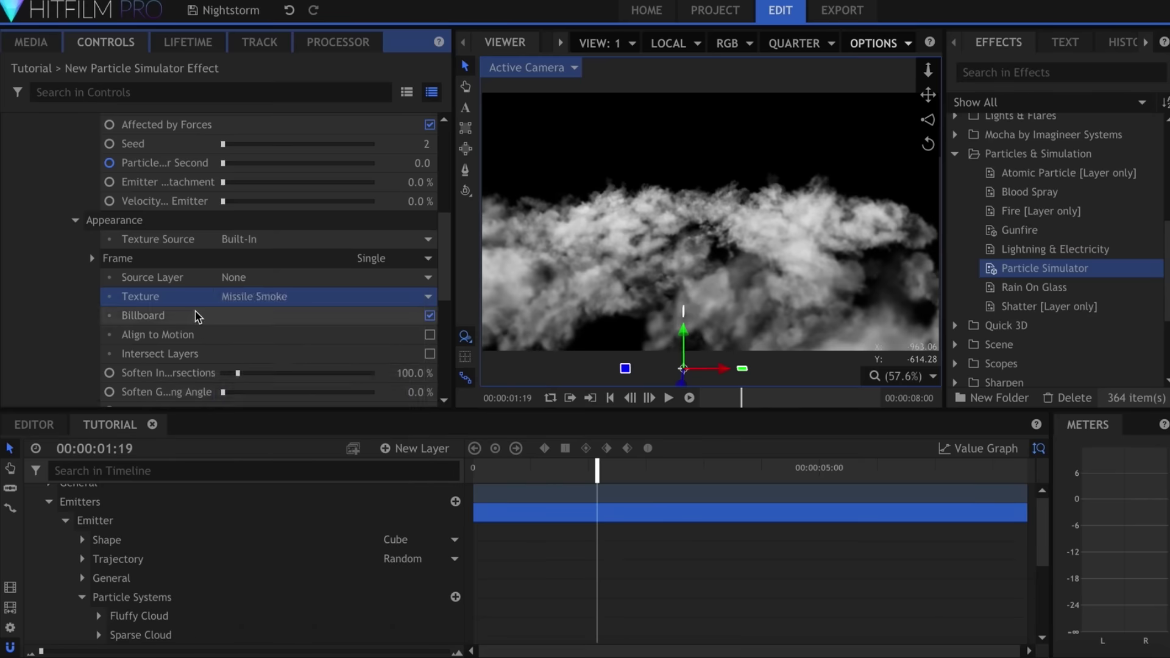
Set the Sparse Cloud particles' movement Scale to 700%.
scroll(183, 317, "down", 5)
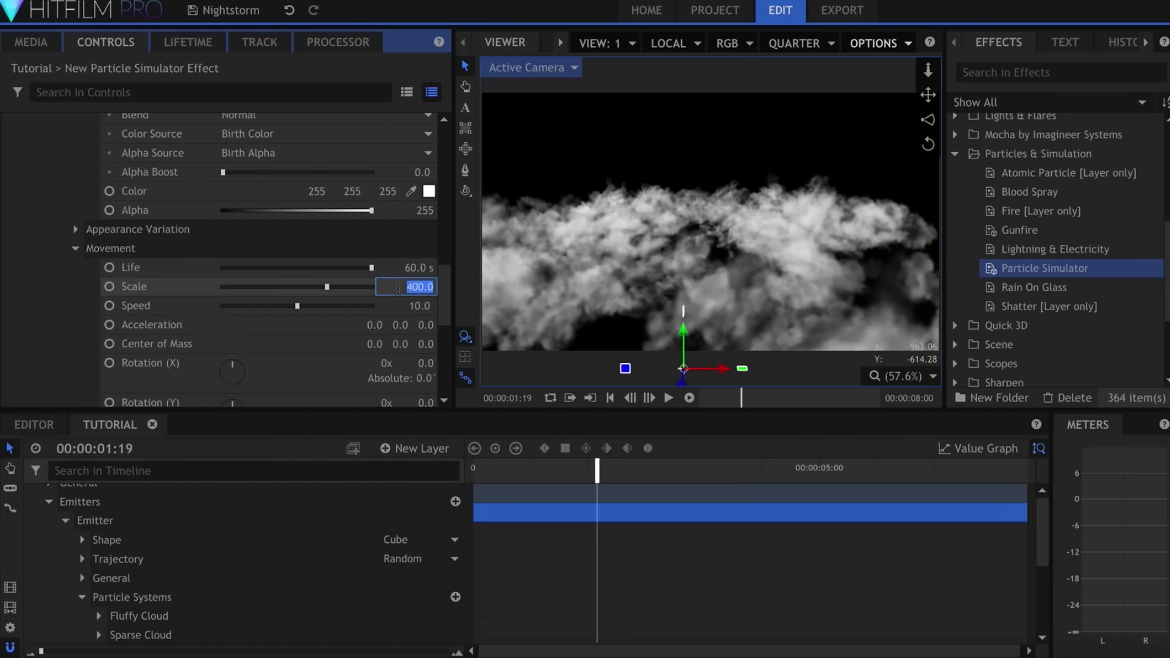
type("700")
key("Return")
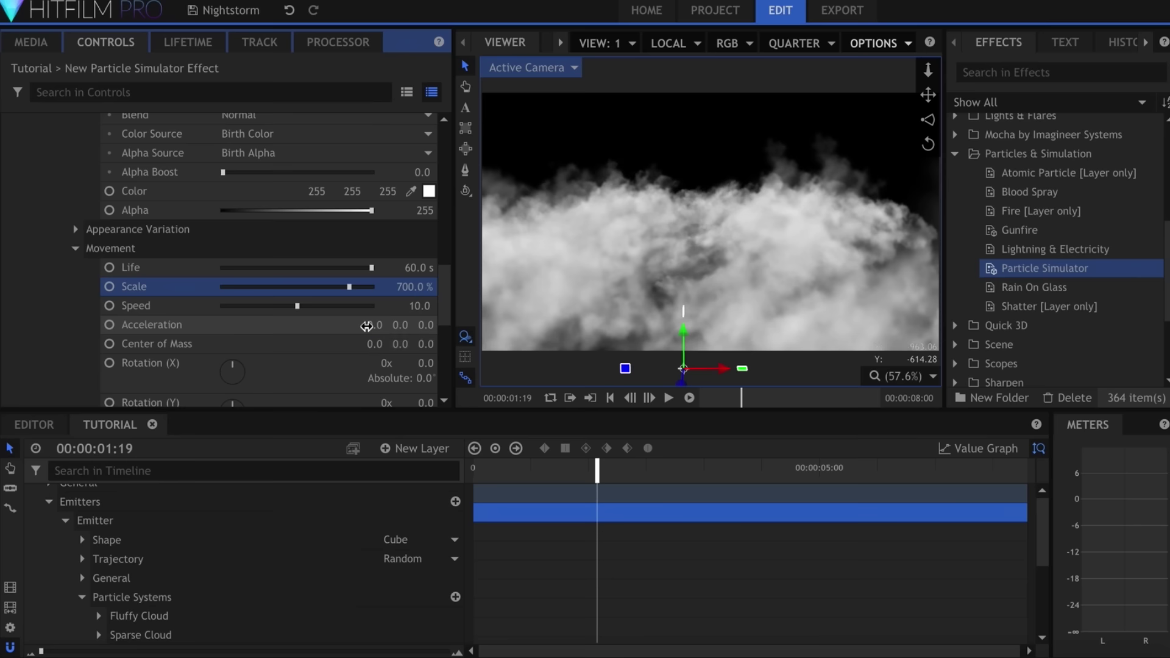
left_click(927, 94)
left_click_drag(793, 256, 726, 220)
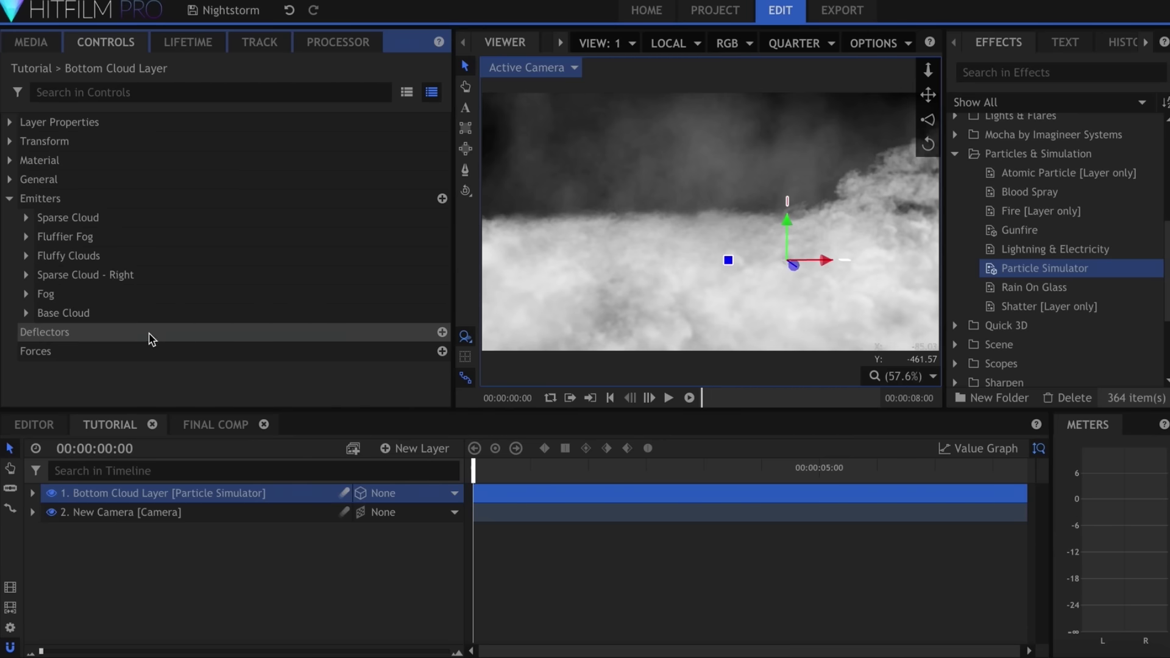
Duplicate the Bottom Cloud Layer particle simulator and rename the copy to Top Cloud Layer.
left_click(311, 500)
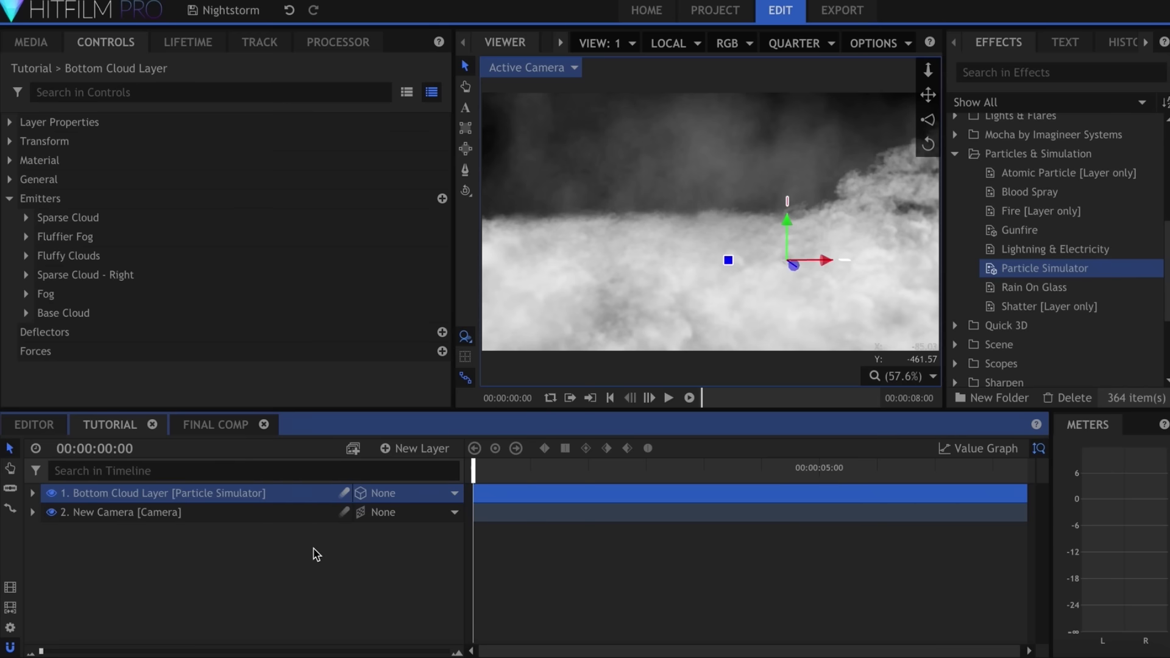
key("ctrl+d")
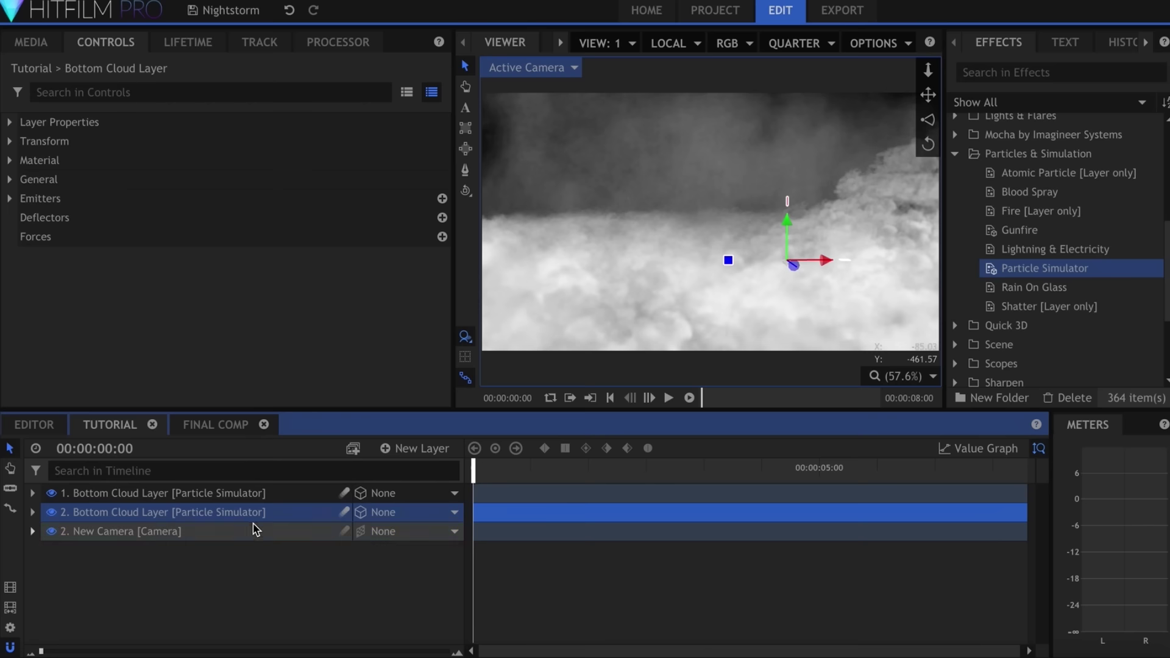
left_click(86, 493)
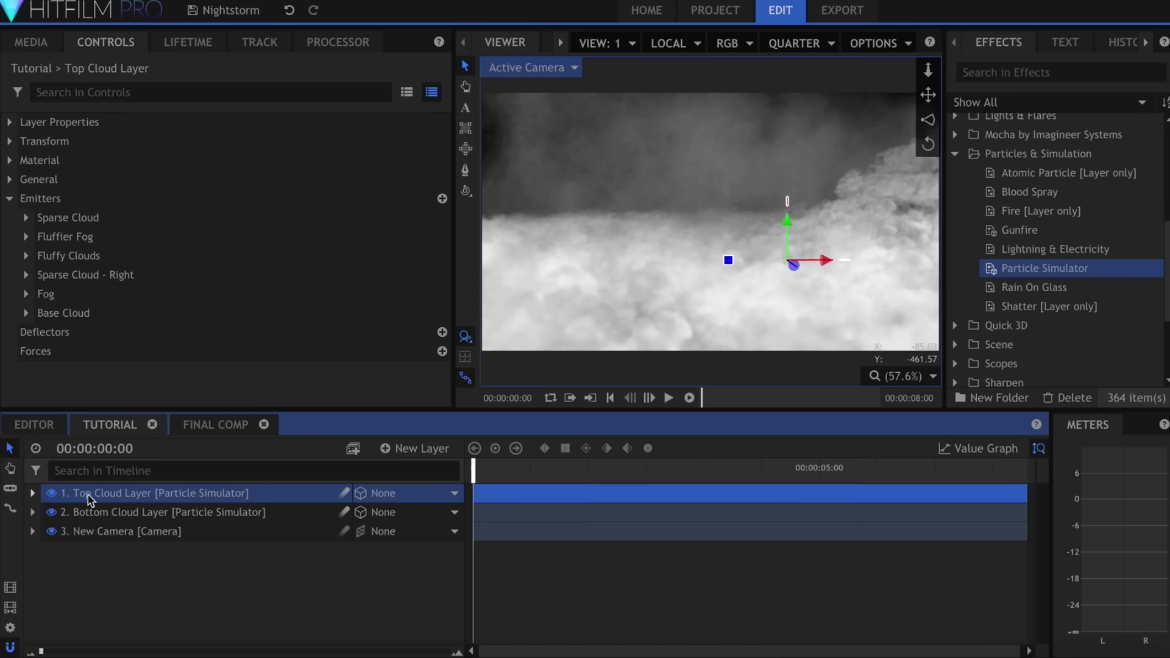
Raise the Top Cloud Layer to a position of about -1654.6, 4911.5, -131.5 and rotate it 24° on X and about -7° on Z.
left_click(24, 142)
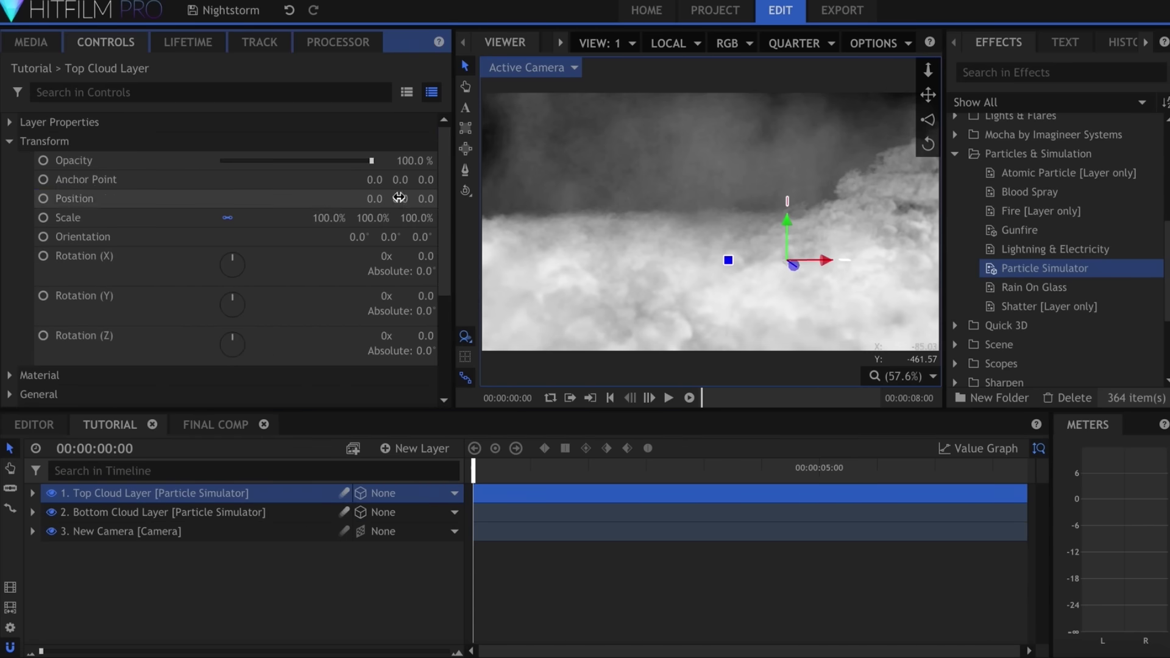
left_click_drag(400, 199, 494, 199)
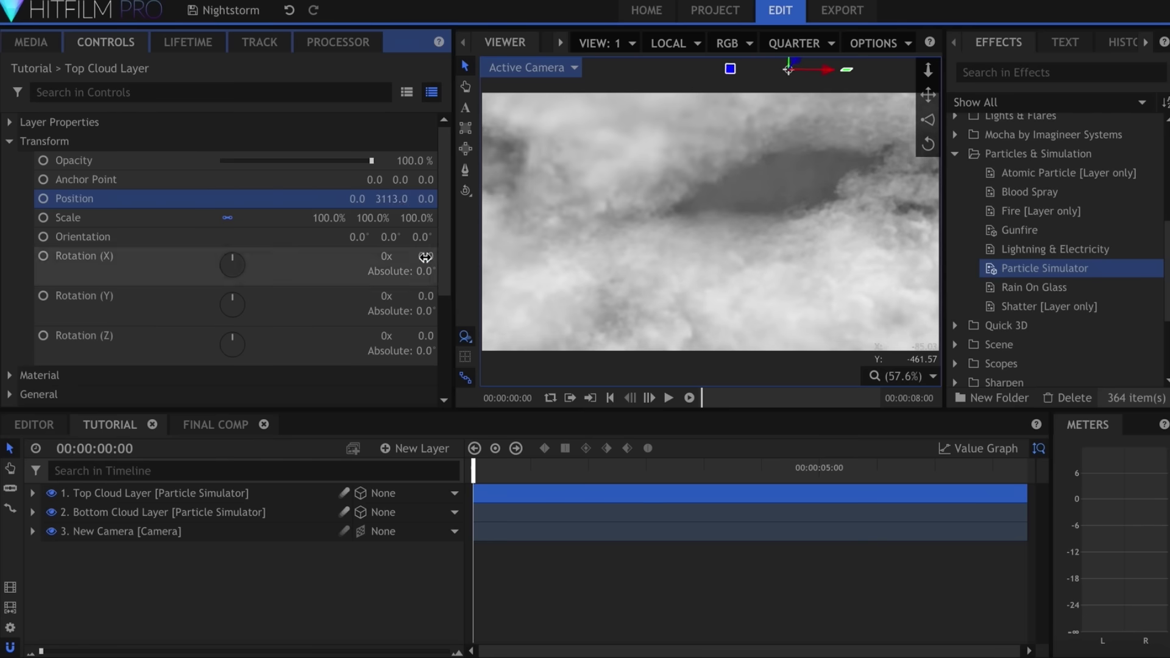
left_click_drag(427, 256, 441, 256)
mouse_move(426, 336)
left_mouse_down()
mouse_move(443, 336)
mouse_move(422, 336)
left_mouse_up()
left_click_drag(788, 69, 564, 9)
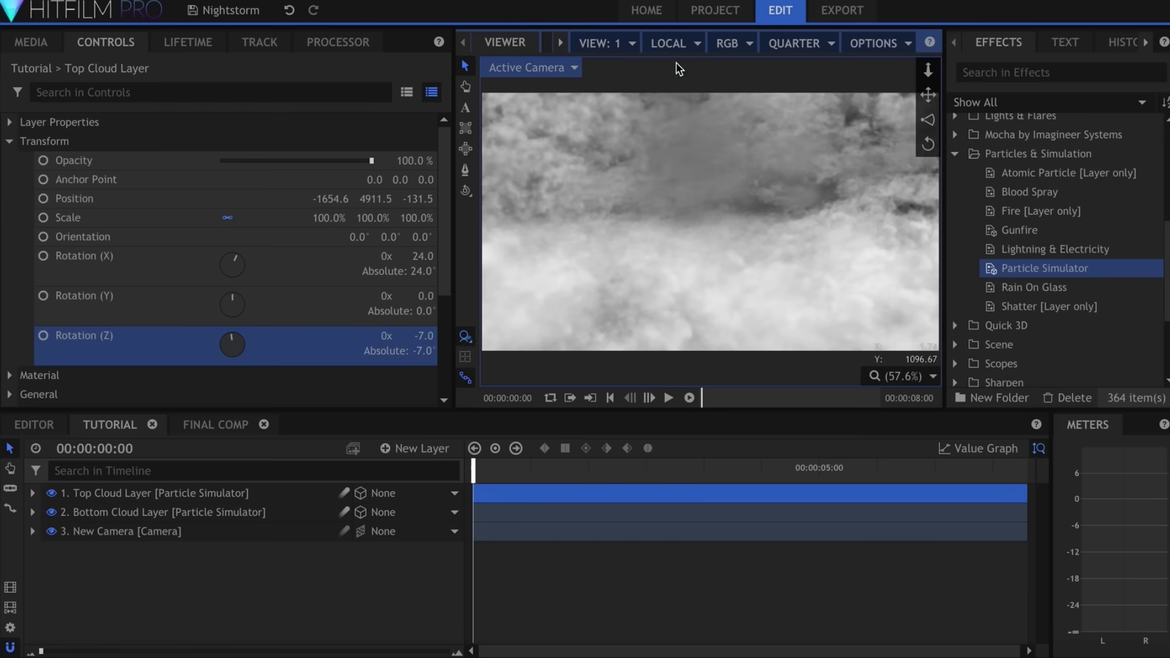
left_click_drag(426, 332, 420, 332)
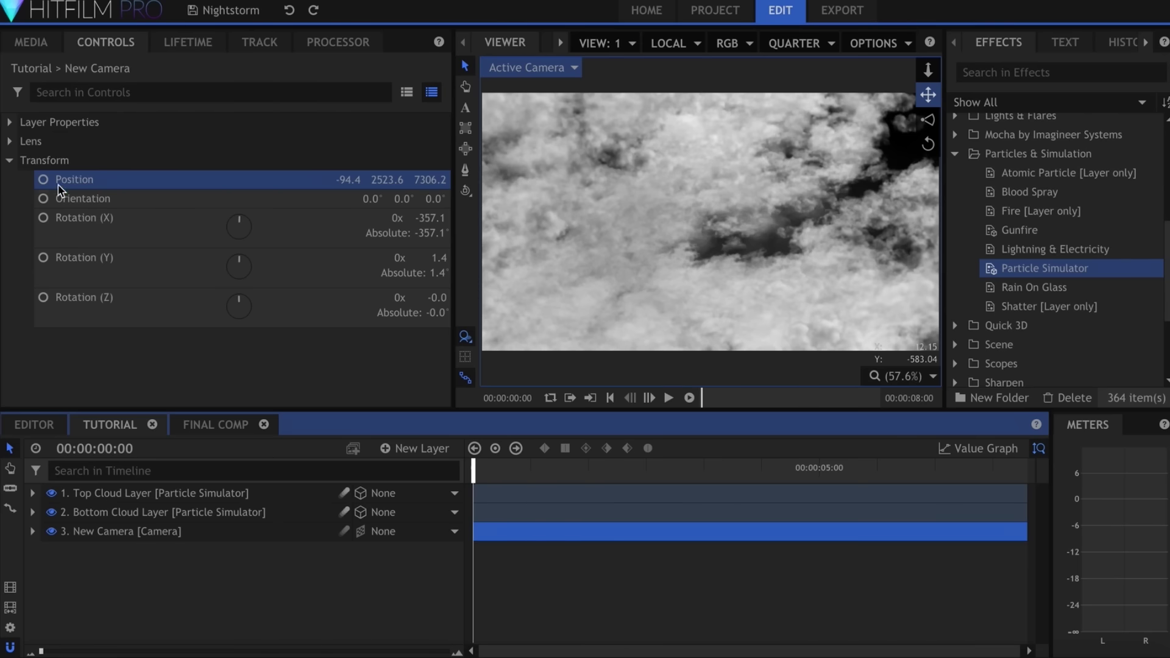
Keyframe the camera's Position at the first frame and lower its Y value to about 1703.6 at the last frame.
left_click(43, 180)
key("End")
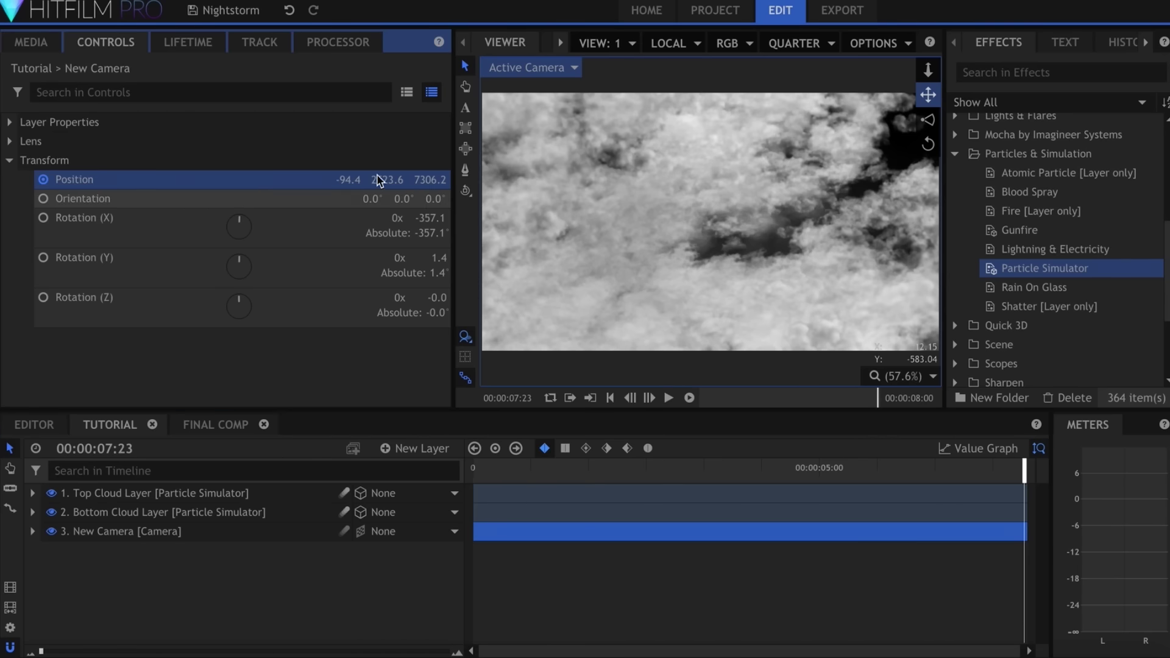
left_click_drag(378, 179, 305, 180)
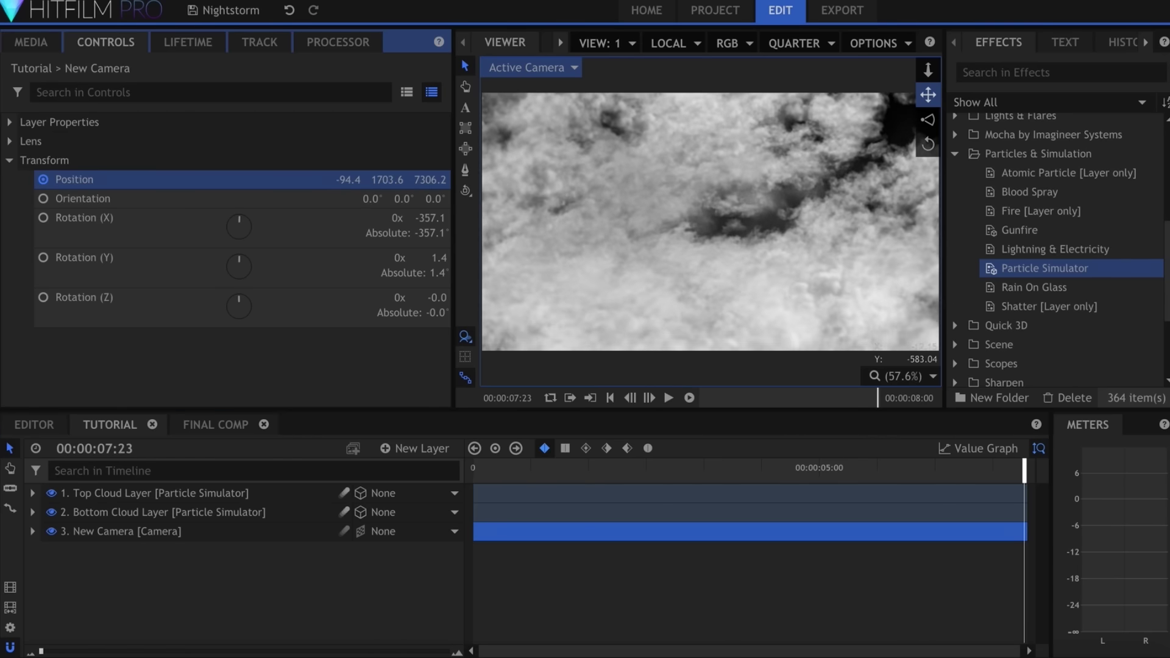
Animate the camera's X rotation with a keyframe of about -355.1° at the first frame and play back the move.
key("Home")
left_click(101, 231)
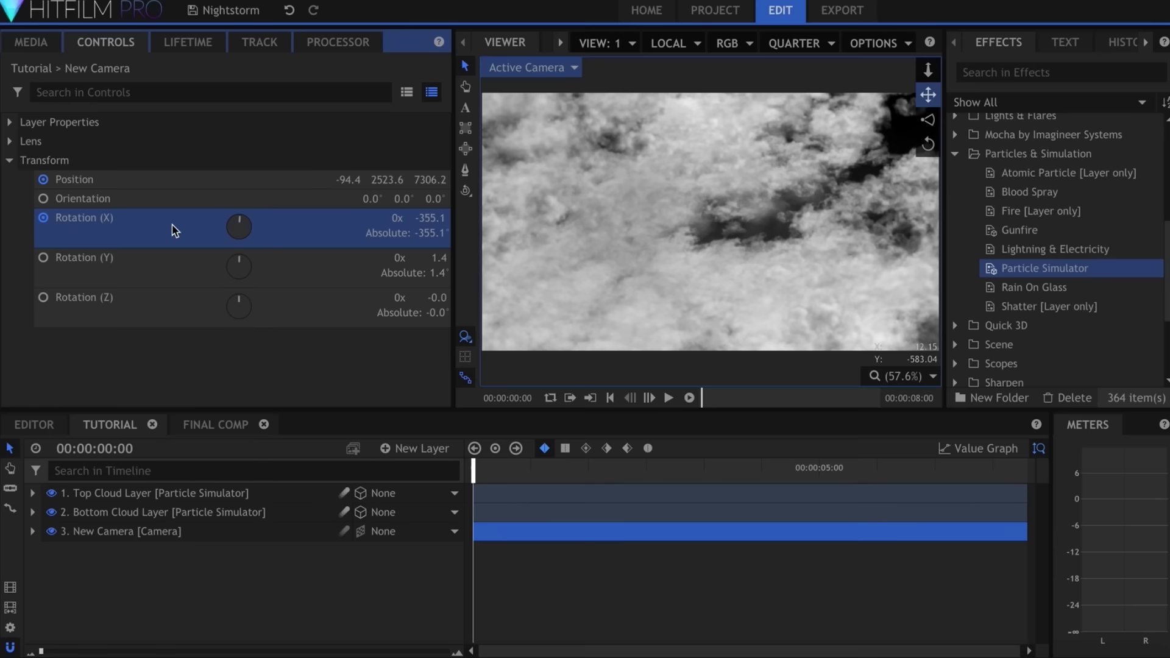
left_click_drag(436, 241, 431, 242)
key("space")
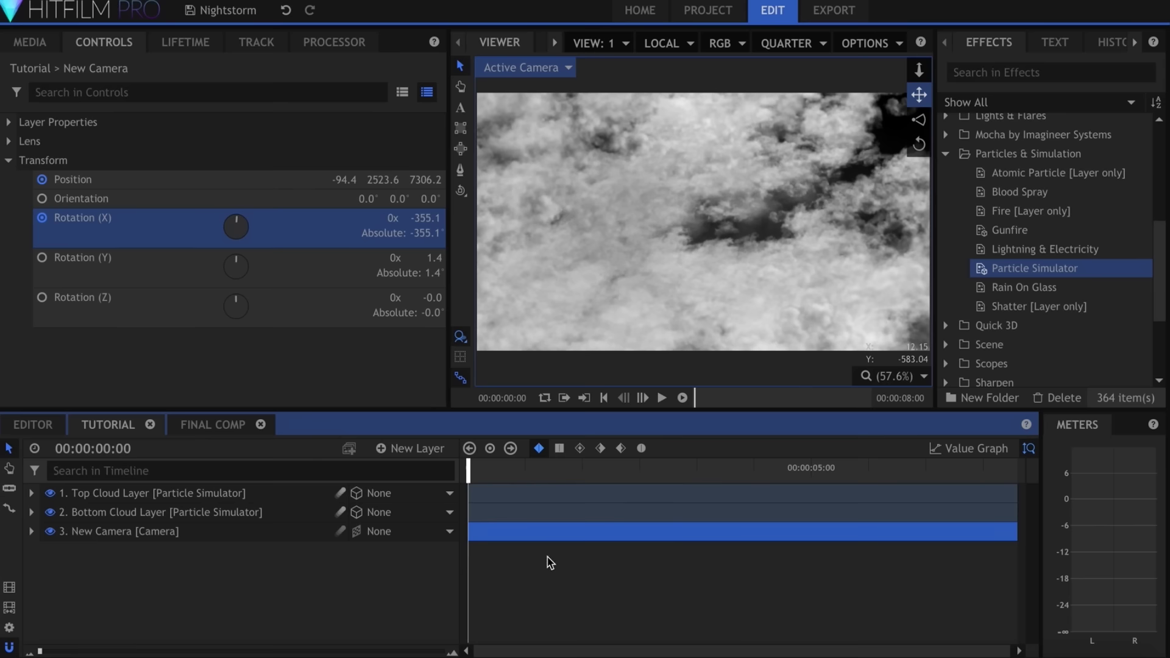
Add a new light layer to the composite and set its Falloff to Linear.
left_click(415, 449)
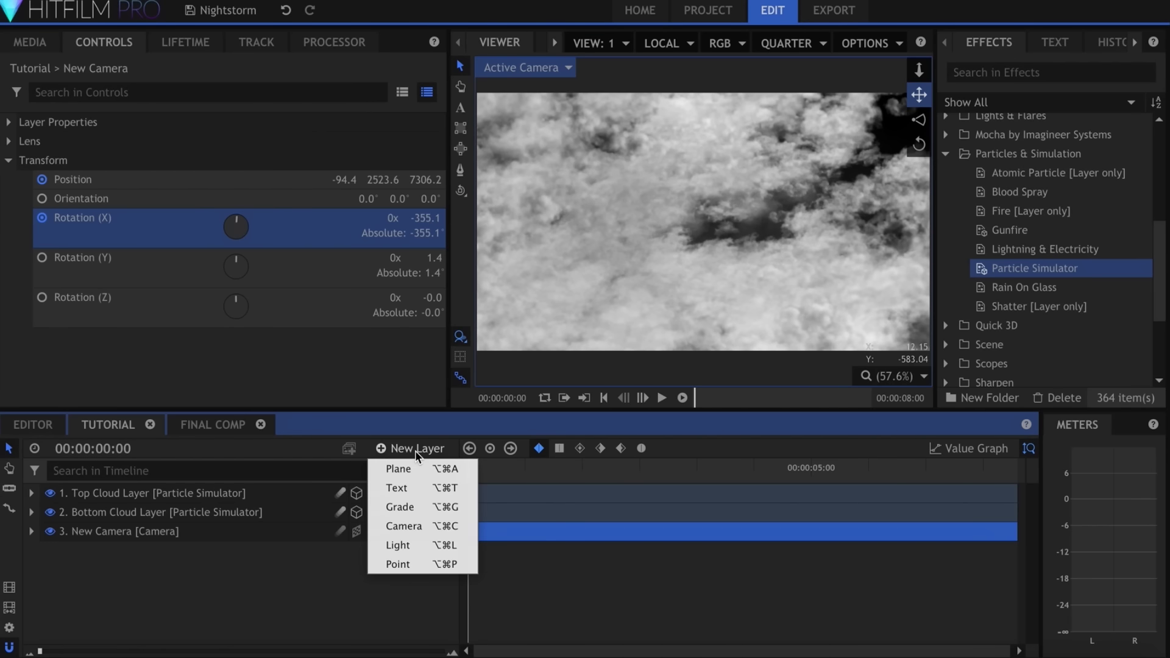
left_click(422, 546)
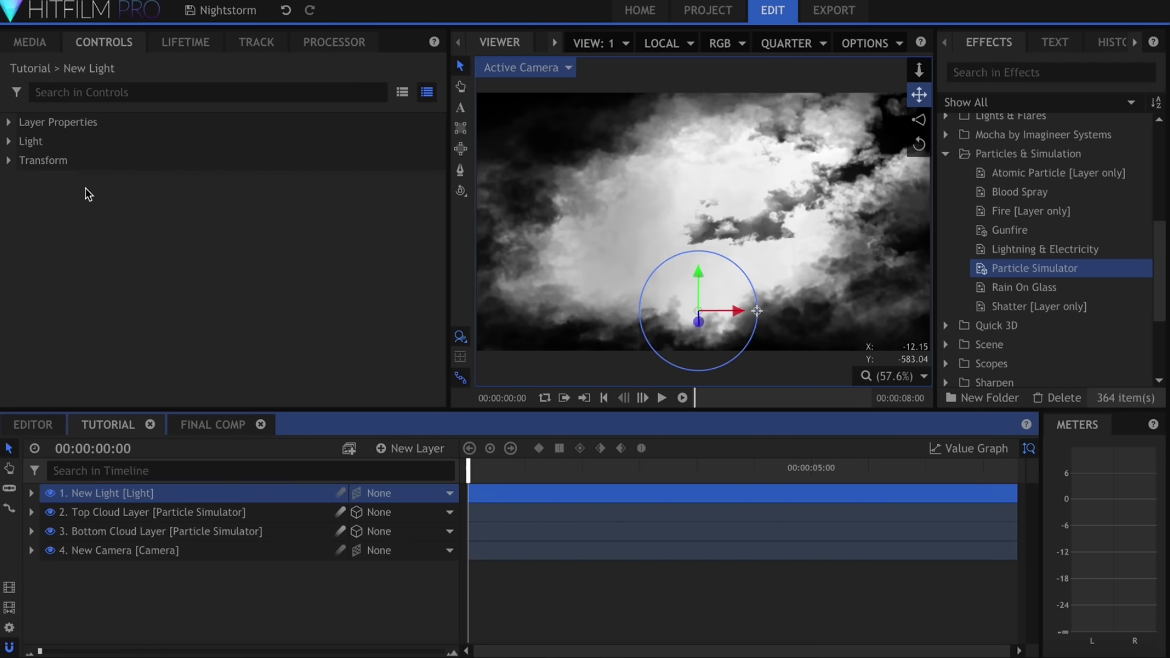
left_click(9, 141)
left_click(238, 237)
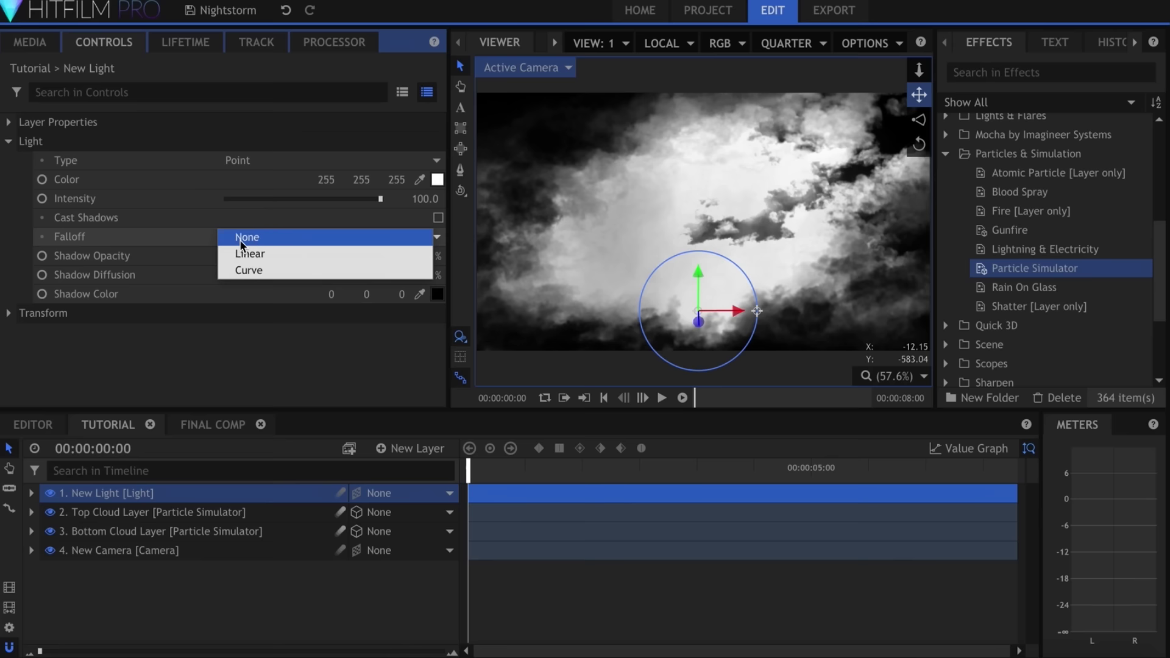
left_click(244, 254)
Set the point light's Reach to 6000 px and its Intensity to 74.
left_click_drag(231, 261, 235, 256)
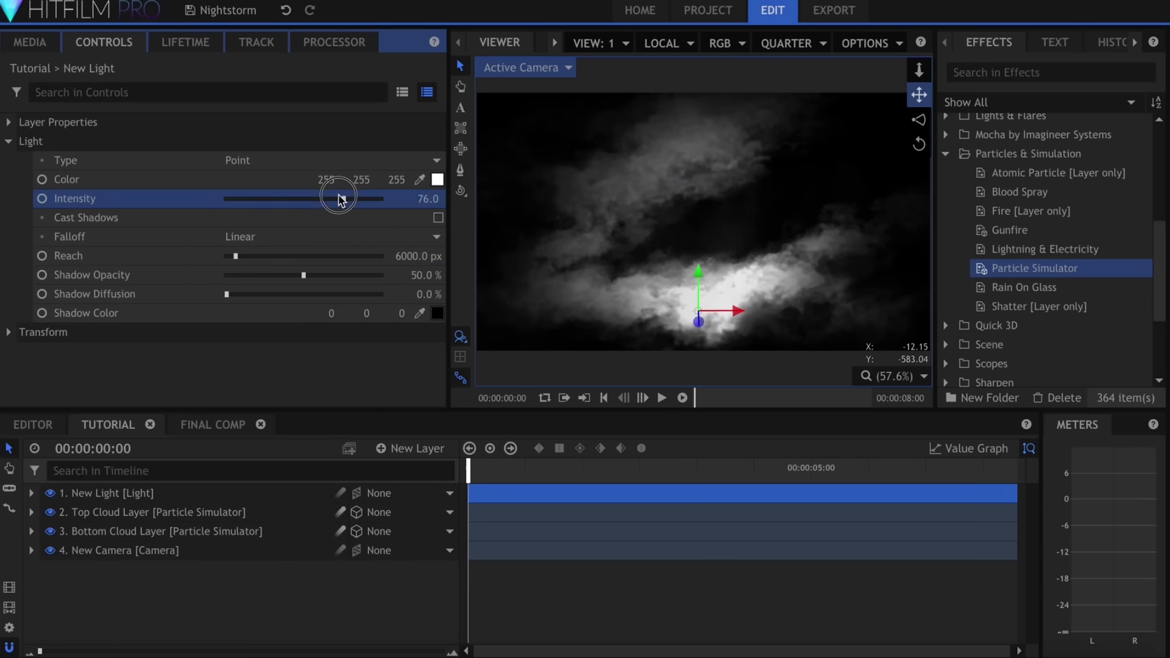
mouse_move(340, 198)
left_mouse_down()
mouse_move(304, 203)
mouse_move(342, 202)
left_mouse_up()
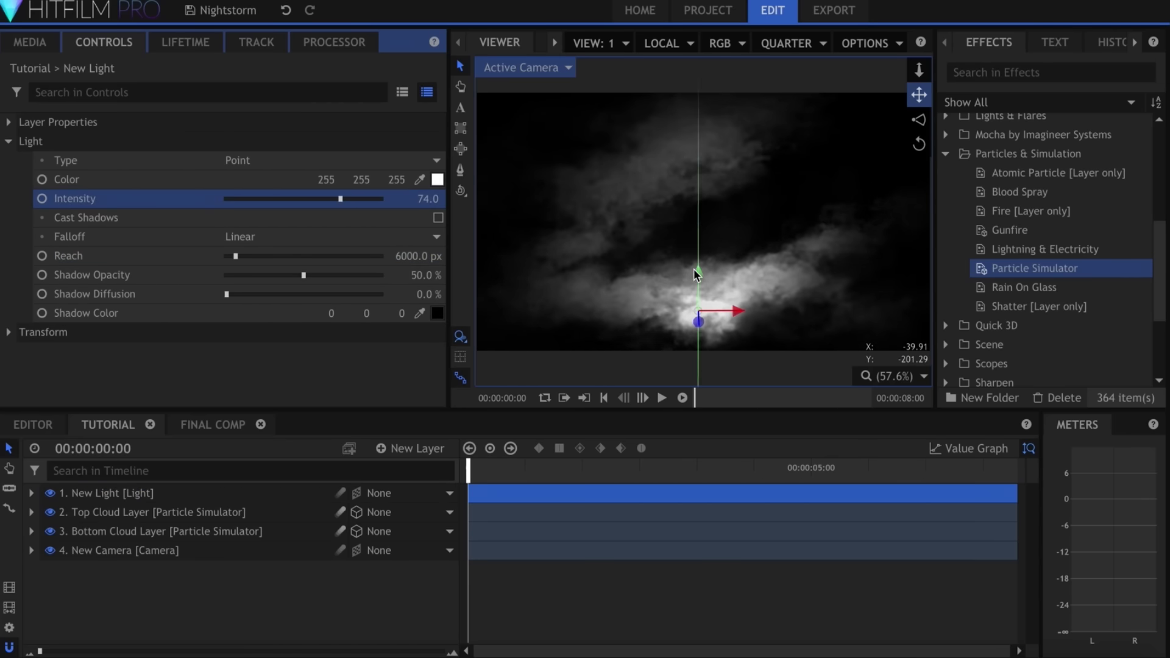
Move the point light up and left into the upper clouds and test its Reach with values up to 61000 px.
left_click_drag(694, 268, 698, 177)
left_click_drag(732, 229, 681, 235)
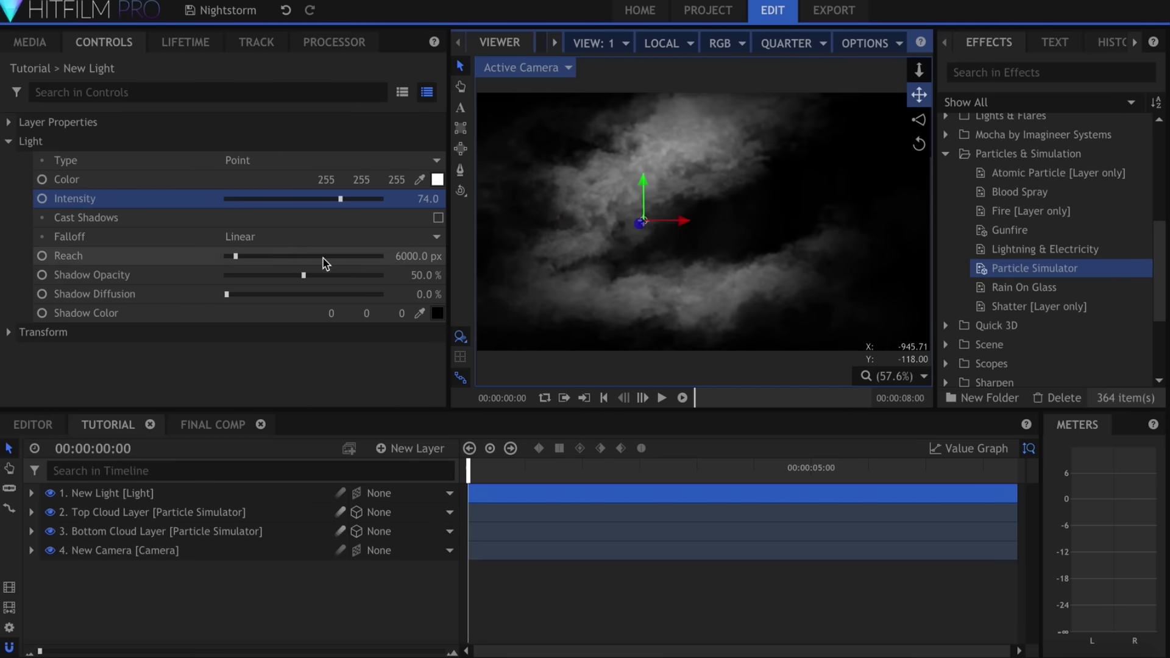
left_click_drag(276, 263, 320, 255)
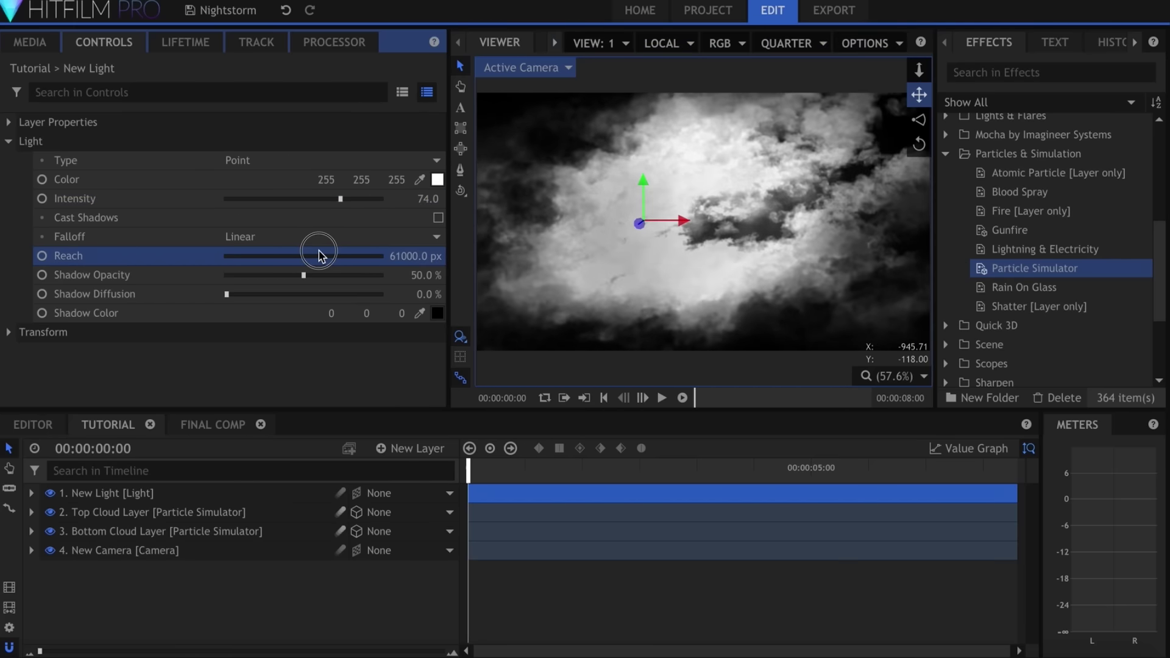
left_click_drag(229, 256, 232, 263)
Try the point light farther left, undo the last changes and reposition it among the left-hand clouds.
left_click_drag(685, 221, 430, 202)
key("ctrl+z")
key("ctrl+z")
left_click_drag(514, 214, 590, 245)
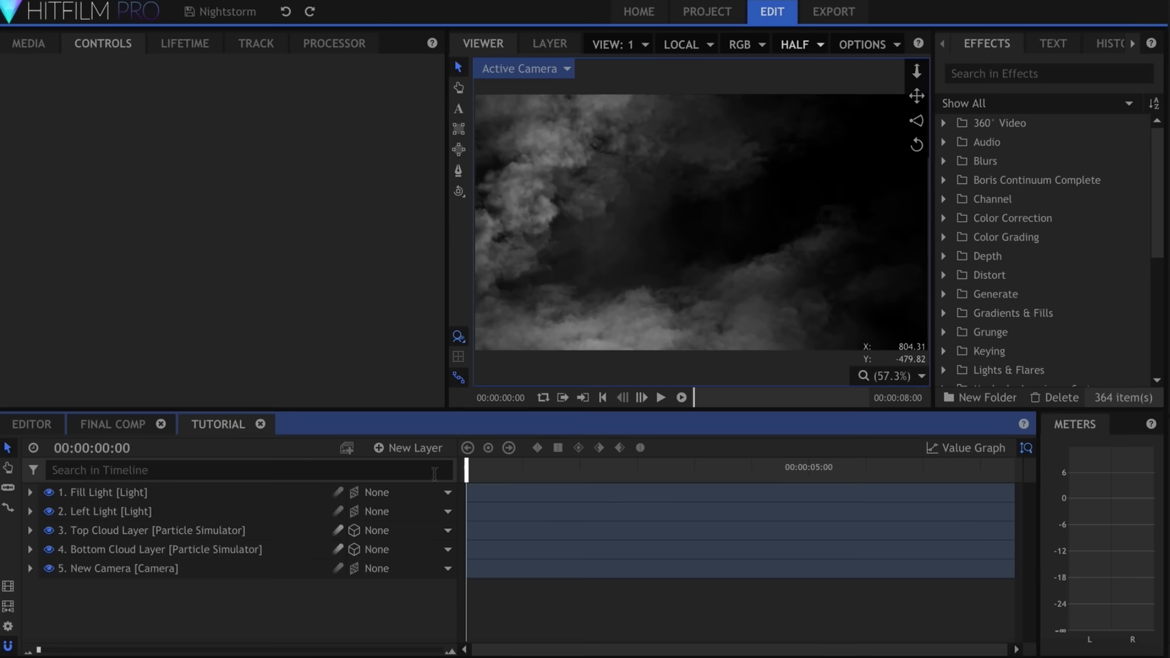
Add another point light above the lower-right clouds with Linear Falloff and a Reach of 3000 px.
left_click(415, 448)
left_click(412, 543)
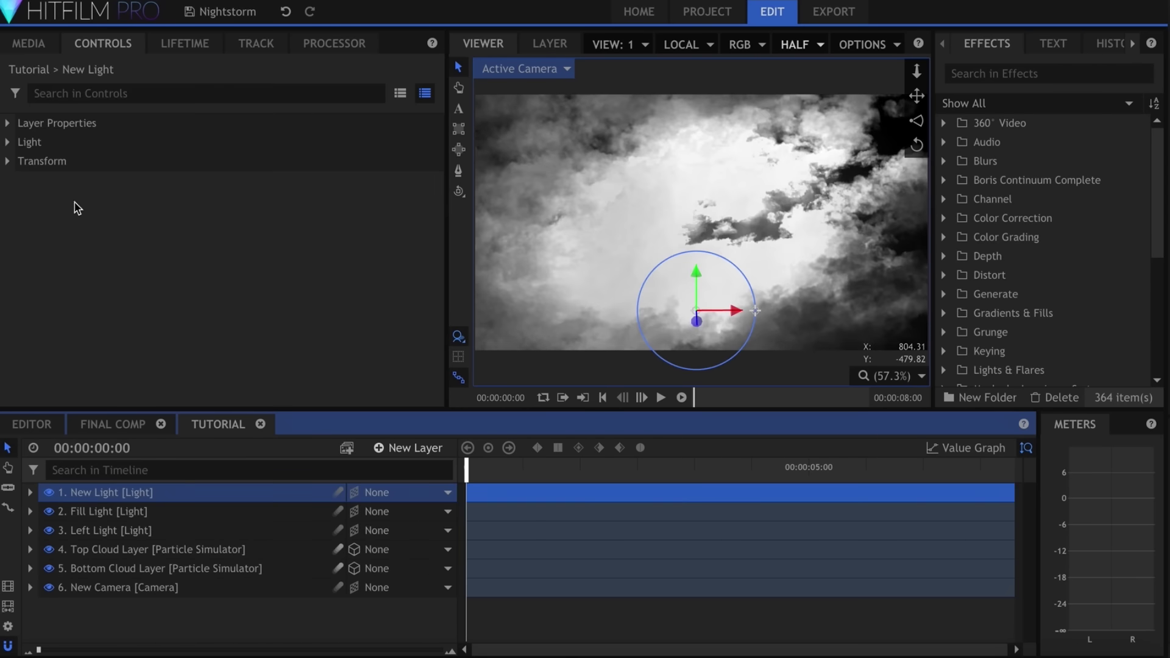
left_click(18, 143)
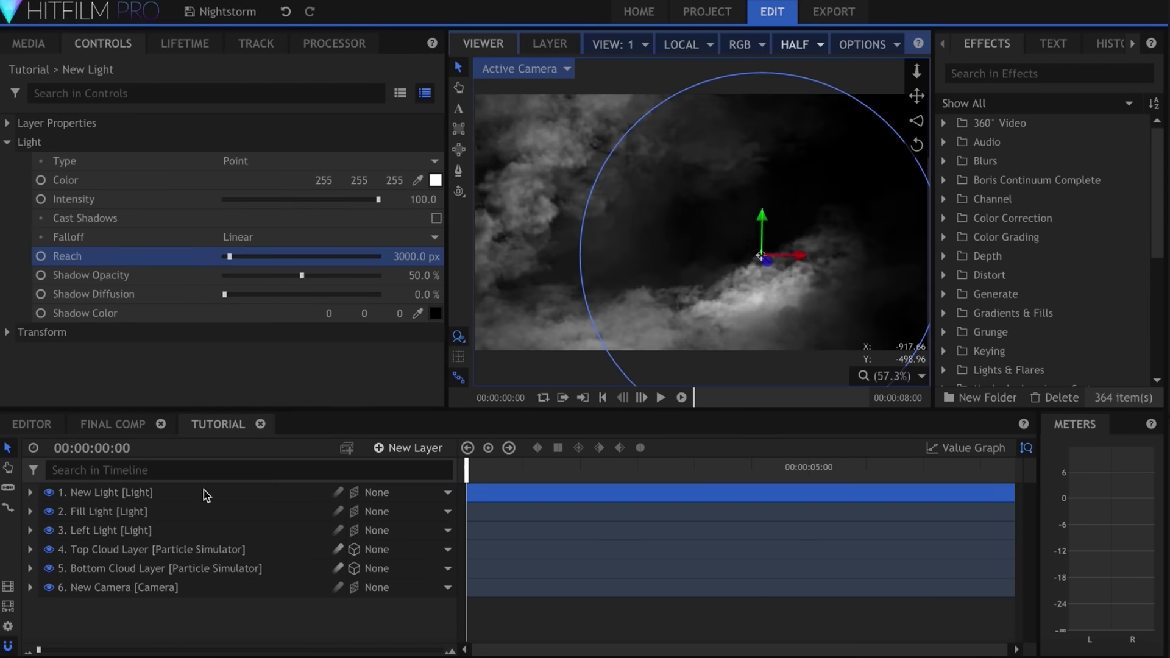
Start keyframing the new light's Intensity with a value of 0 shortly before 00:00:01:17.
left_click(30, 493)
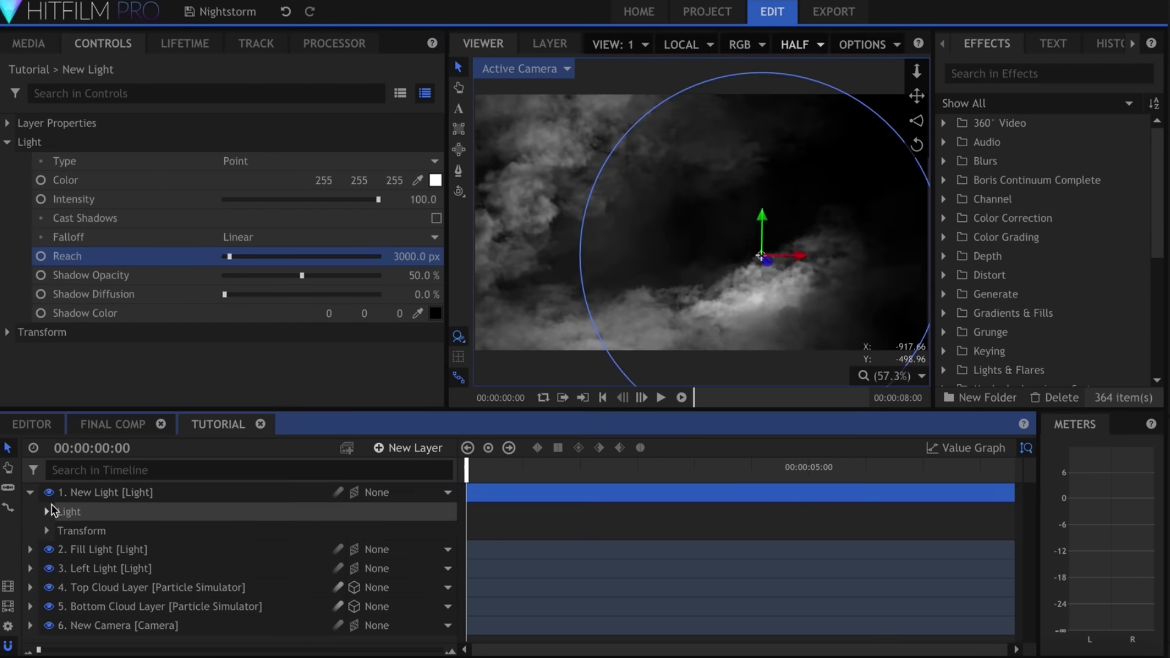
left_click(46, 512)
left_click(94, 551)
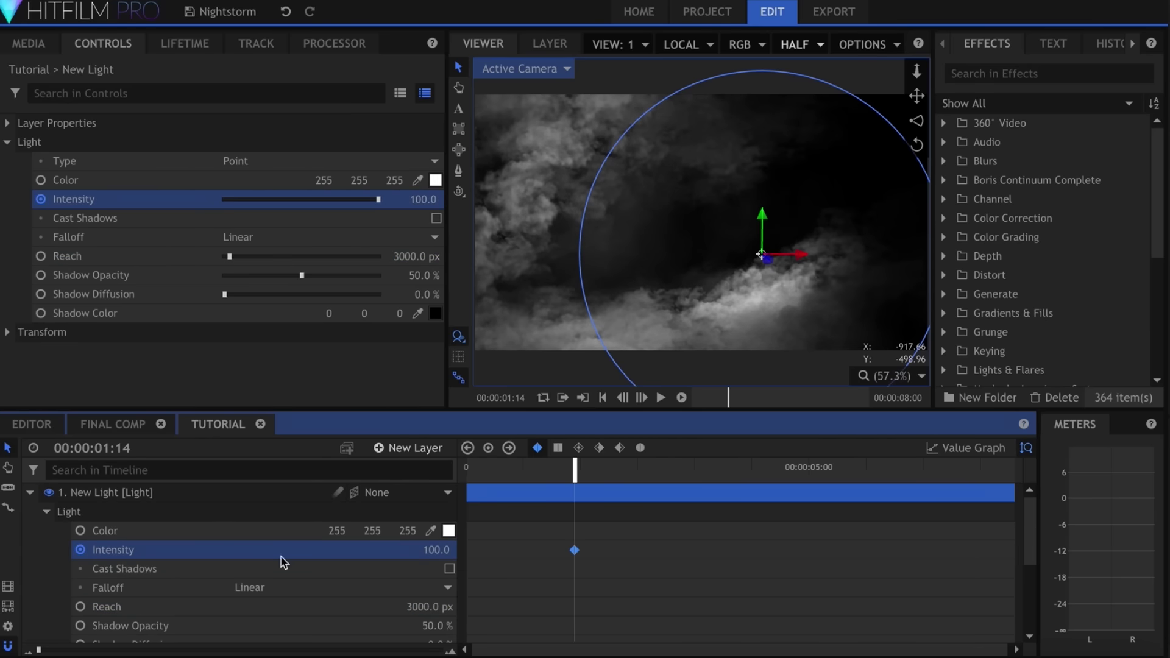
double_click(437, 549)
type("0")
key("Return")
Add Intensity keyframes of 100 at 00:00:01:17 and 0 at 00:00:01:22, and play back the flash.
left_click_drag(575, 469, 584, 470)
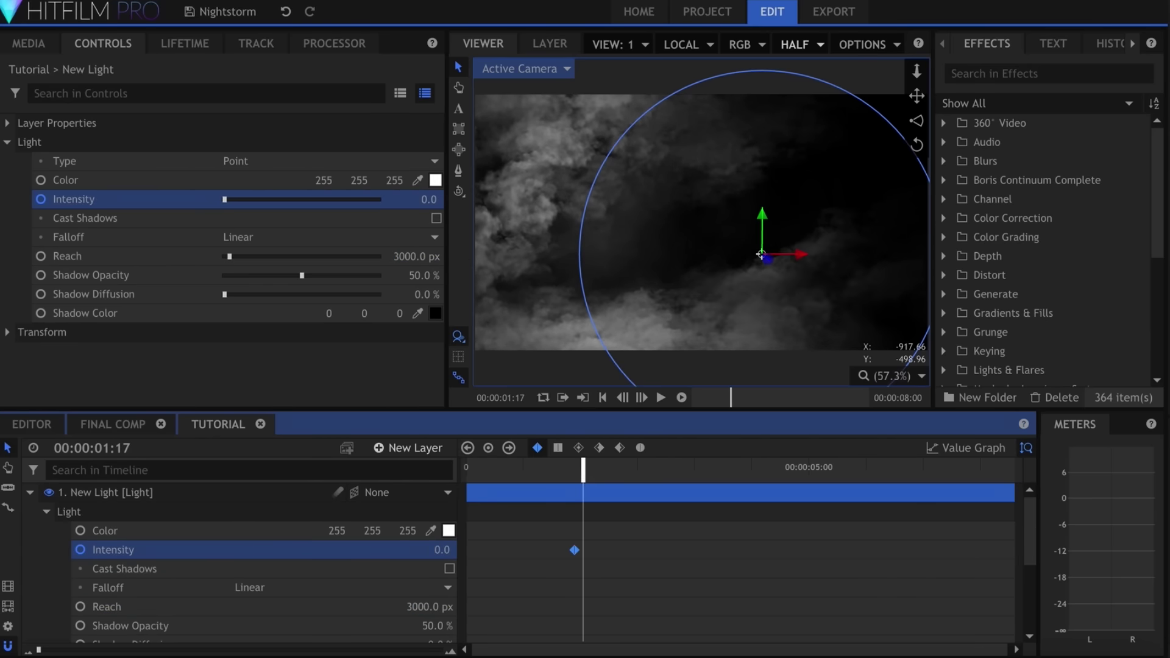
left_click_drag(442, 550, 502, 550)
left_click_drag(583, 470, 597, 471)
left_click_drag(438, 550, 384, 550)
left_click(509, 551)
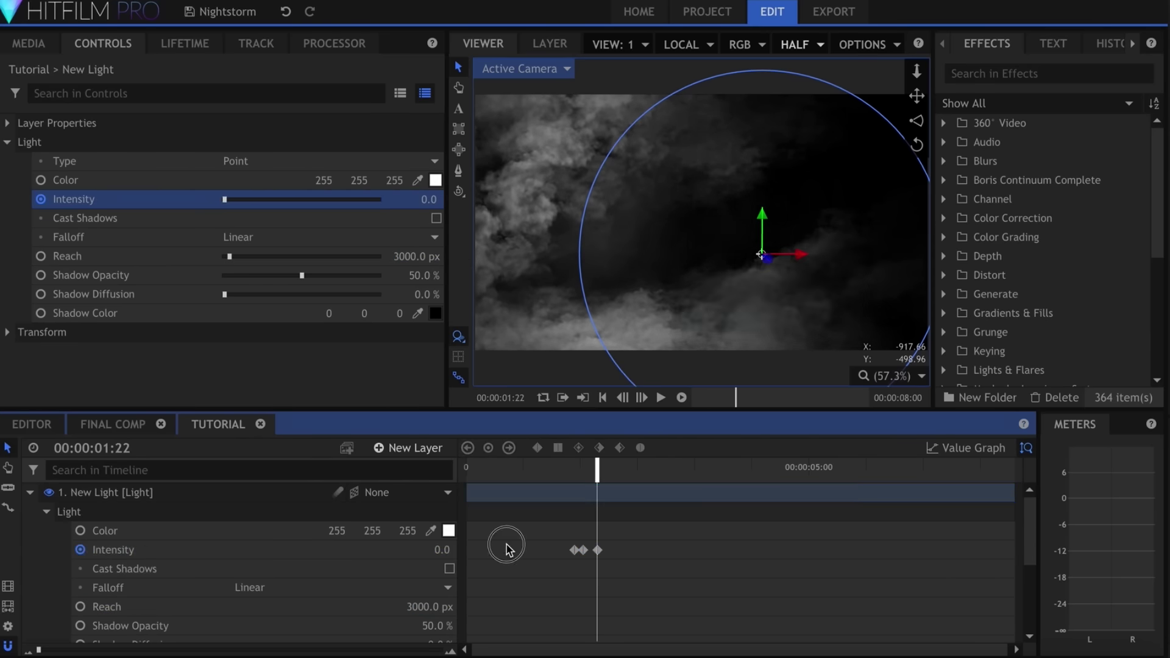
key("Home")
key("space")
Copy the three flash keyframes to two further times, the last set starting at 00:00:04:07, and play back the flashes.
left_click_drag(537, 556, 624, 551)
left_click(758, 470)
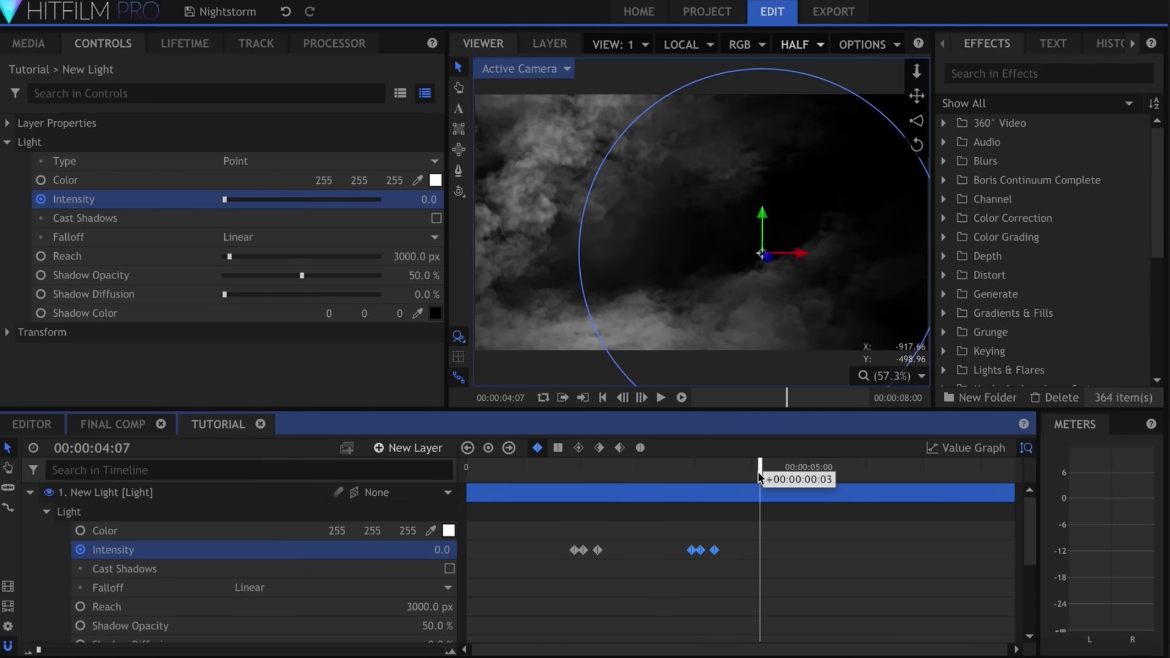
key("ctrl+v")
left_click(736, 525)
key("Home")
key("space")
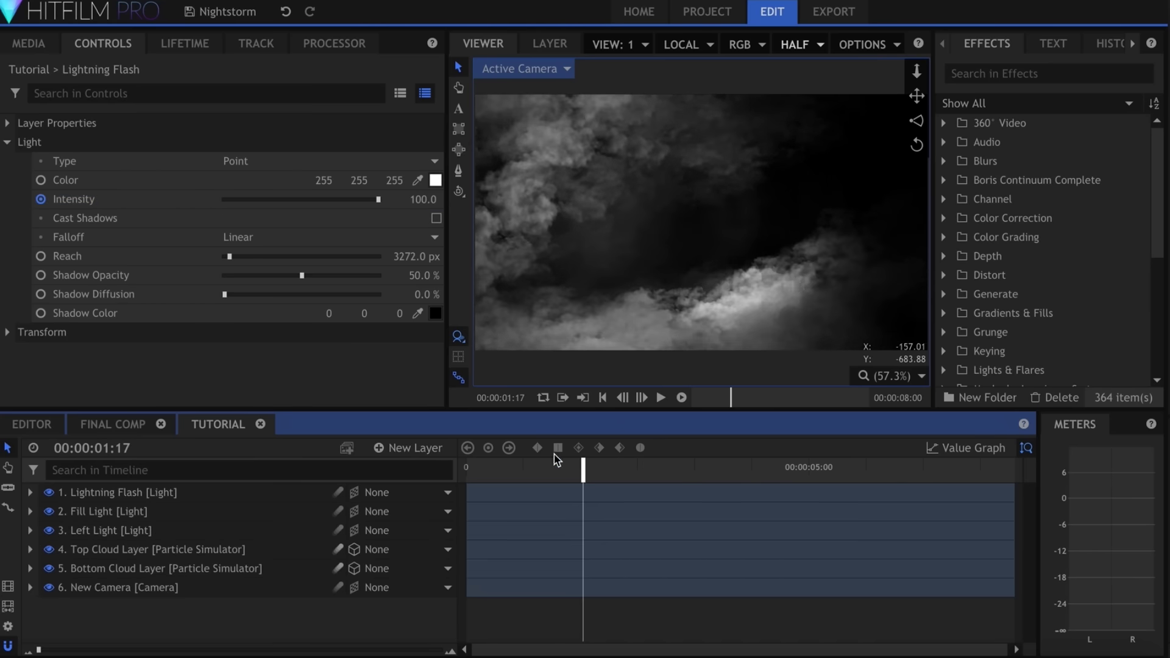
Add a plane layer named Lightning and apply the Lightning & Electricity effect to it.
left_click(416, 449)
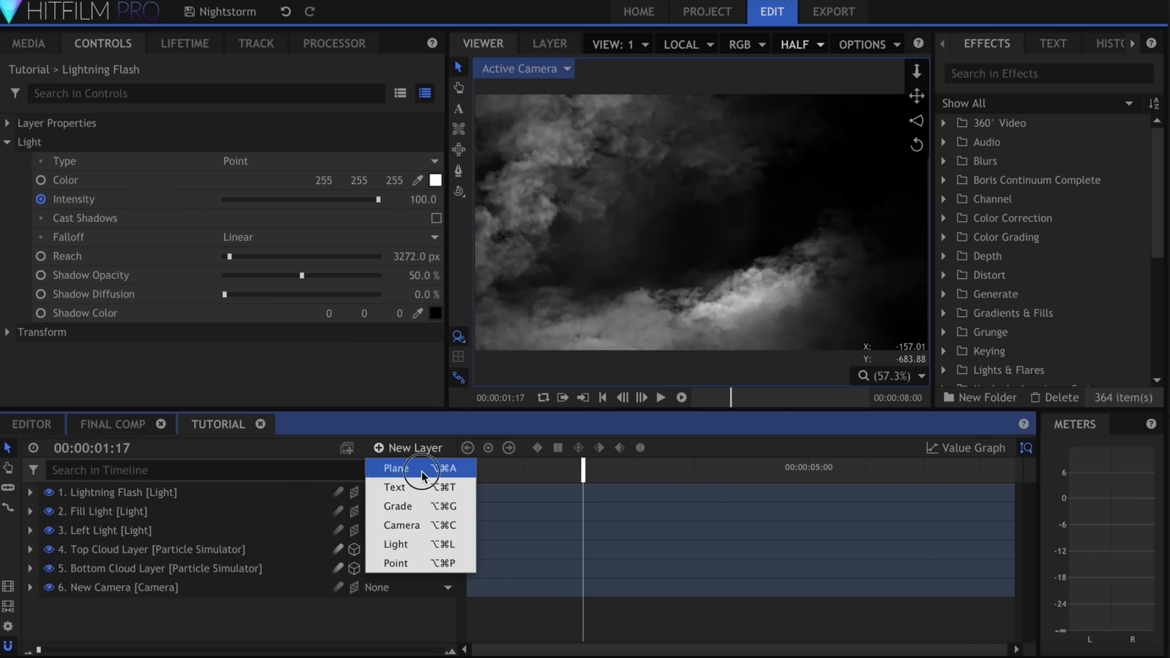
left_click(422, 470)
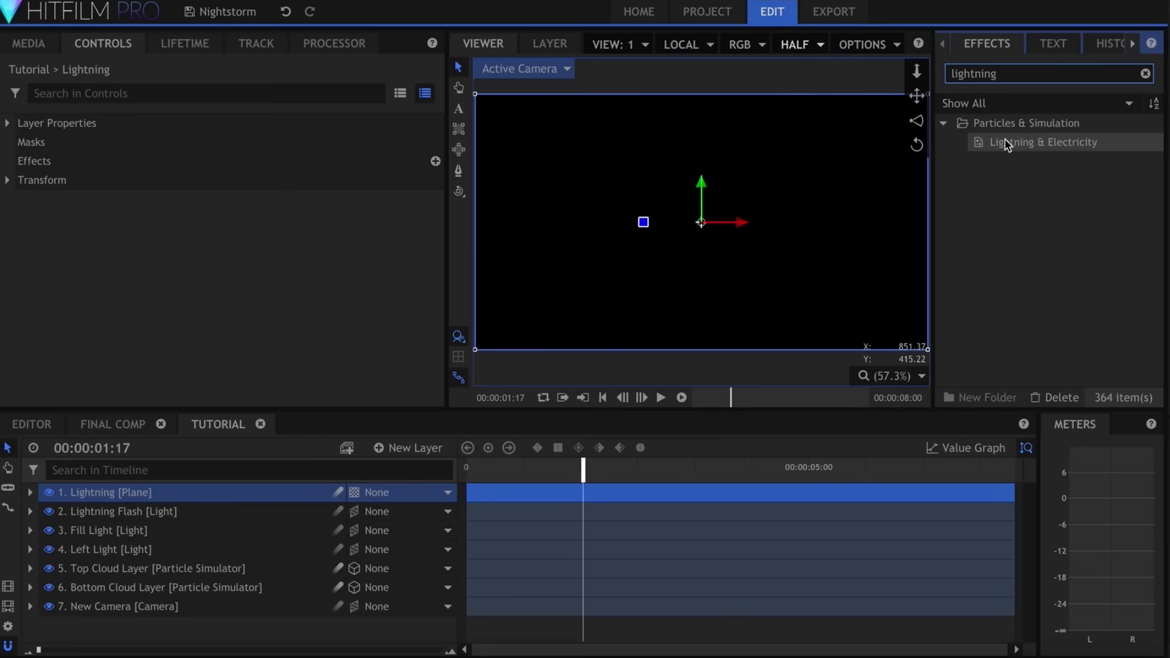
left_click_drag(1008, 144, 497, 277)
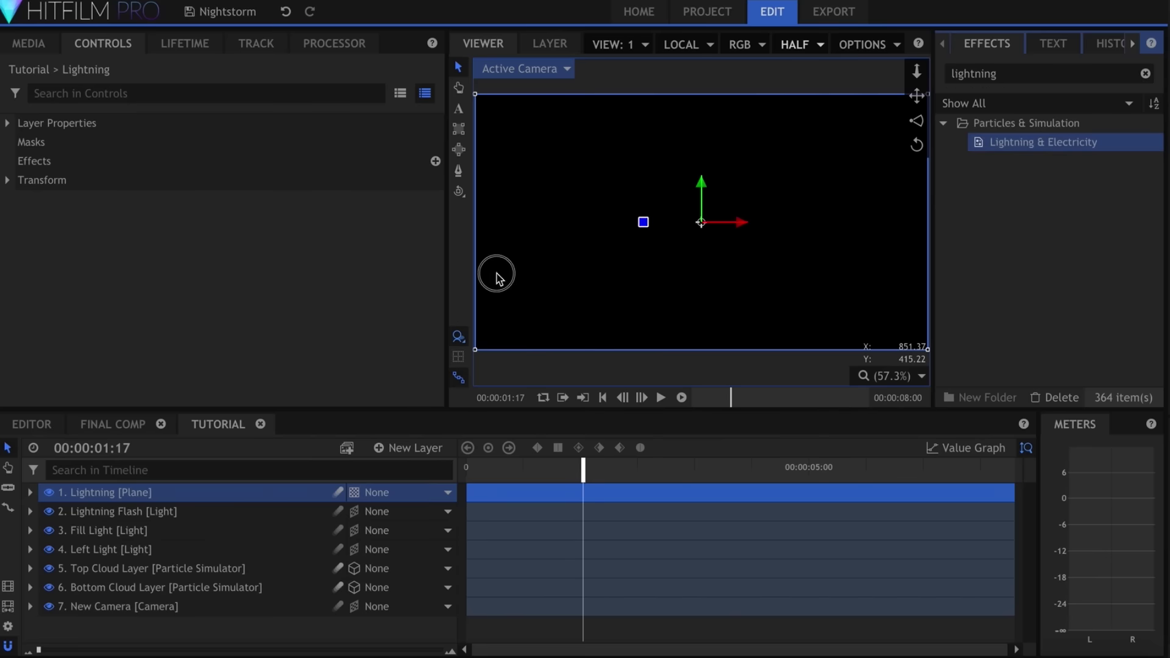
left_click_drag(242, 480, 238, 497)
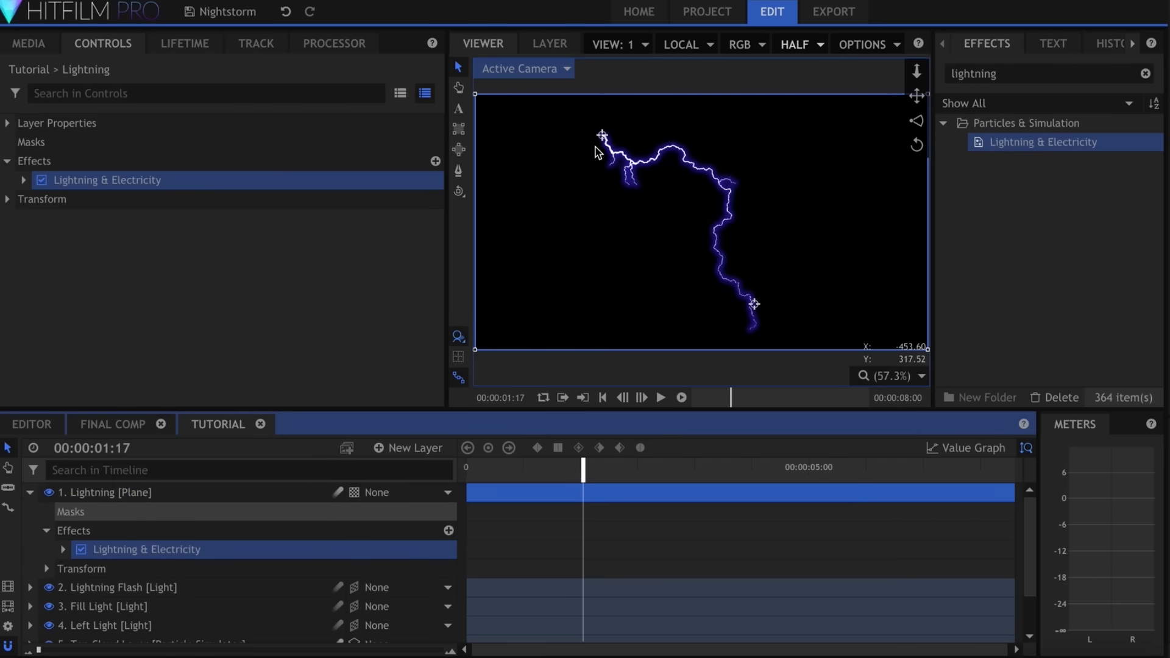
Place the bolt's start point near the frame's top centre and its end point near the bottom centre.
left_click_drag(620, 135, 693, 110)
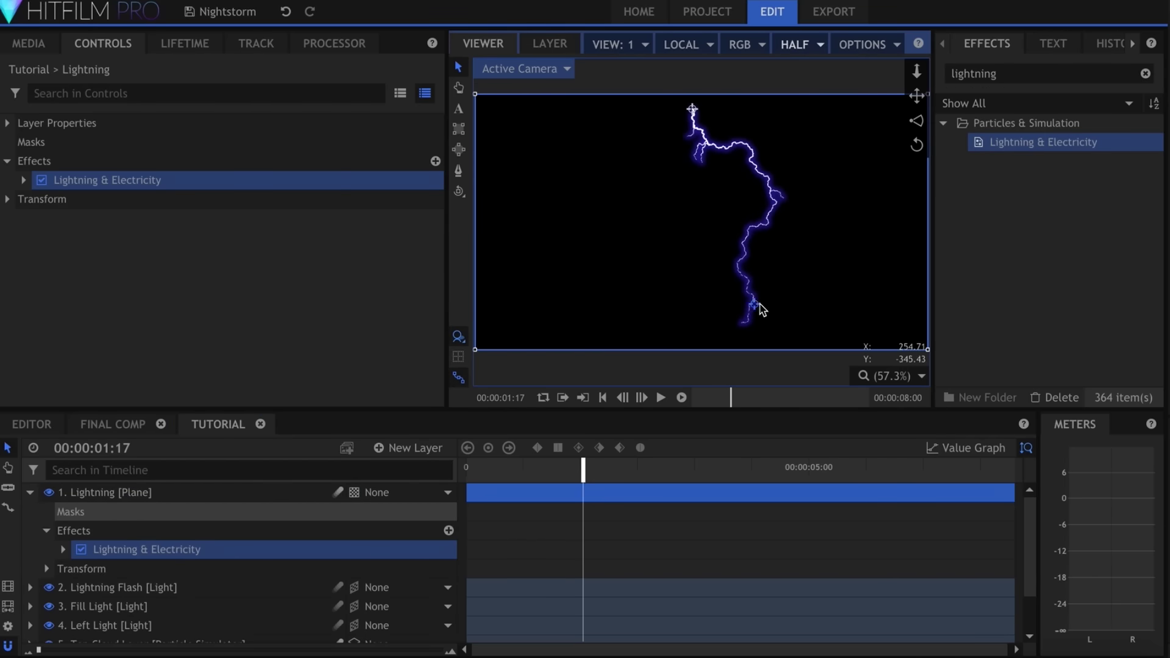
left_click_drag(757, 307, 699, 325)
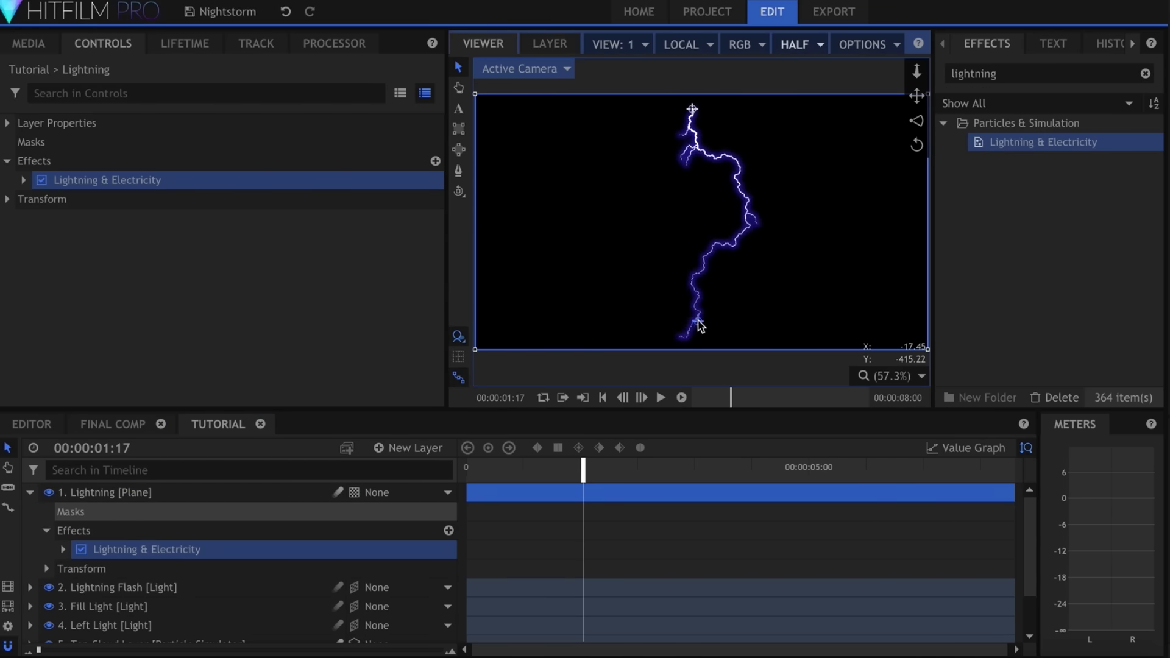
left_click(29, 492)
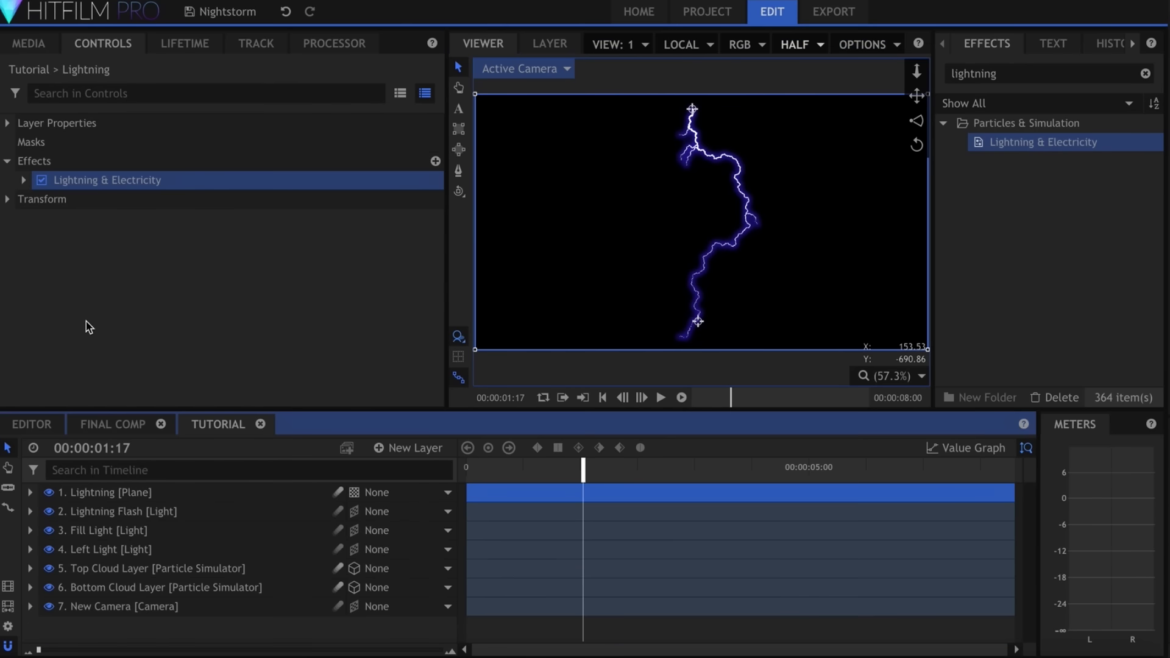
Set the Lightning & Electricity effect's animation Speed to 0.
left_click(24, 181)
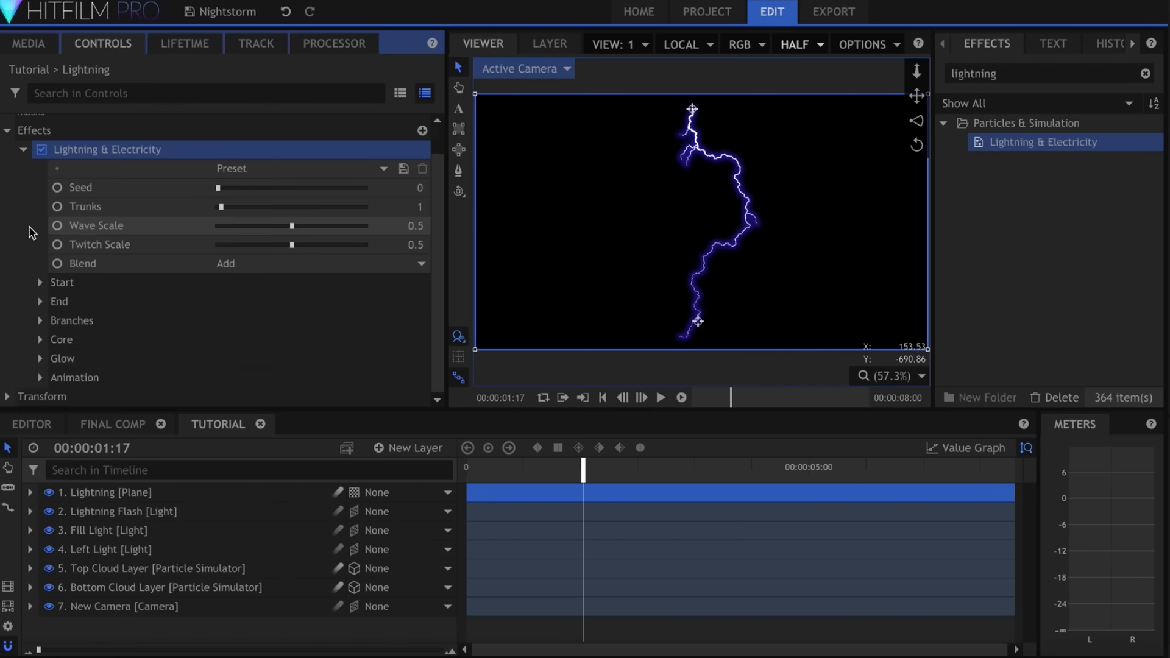
left_click(41, 376)
left_click_drag(203, 345, 136, 350)
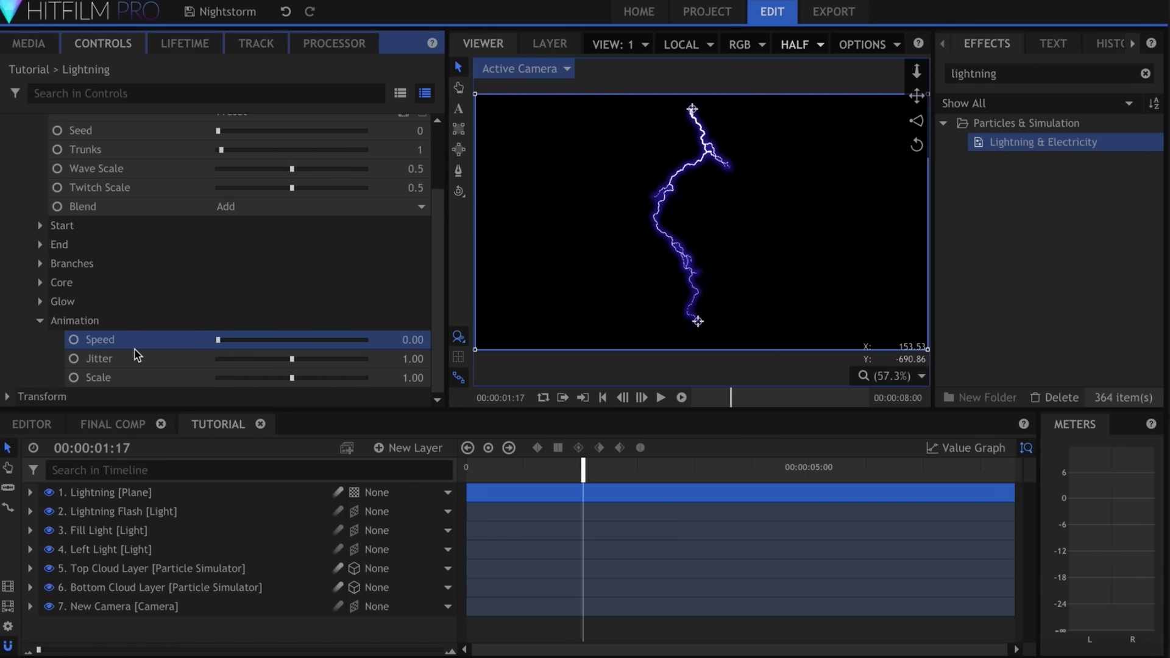
Set the lightning's Glow color to pale orange (255, 221, 175) and the Glow Opacity to 0.22.
left_click(40, 301)
scroll(359, 262, "down", 1)
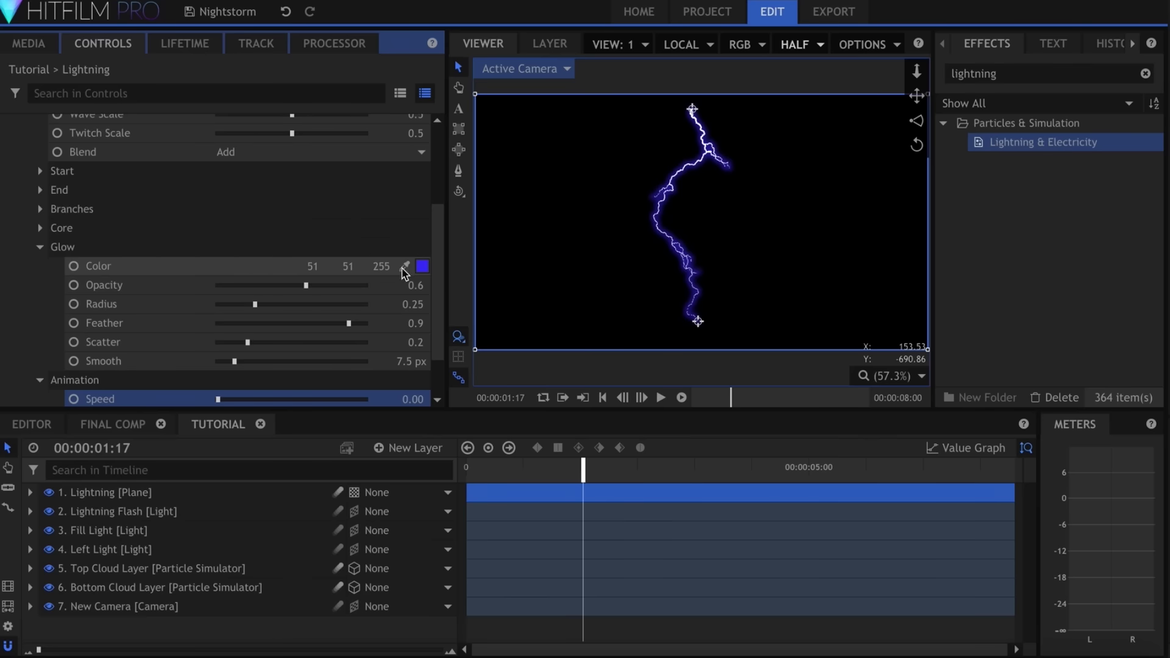
left_click(423, 266)
left_click(404, 316)
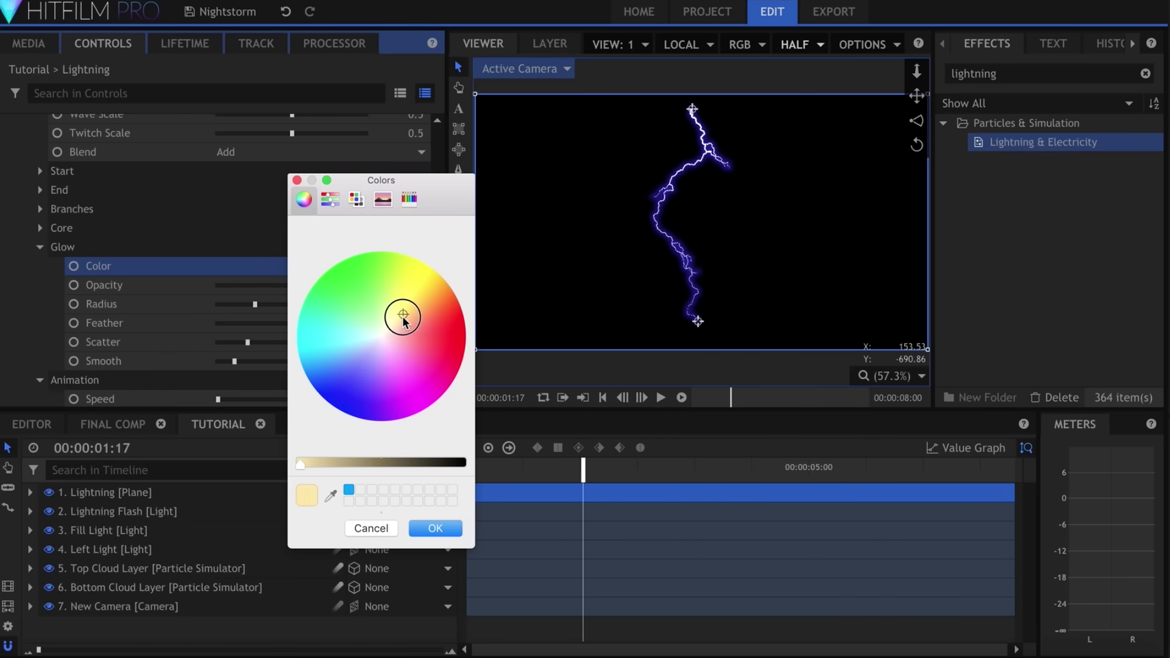
left_click_drag(392, 328, 400, 325)
key("Return")
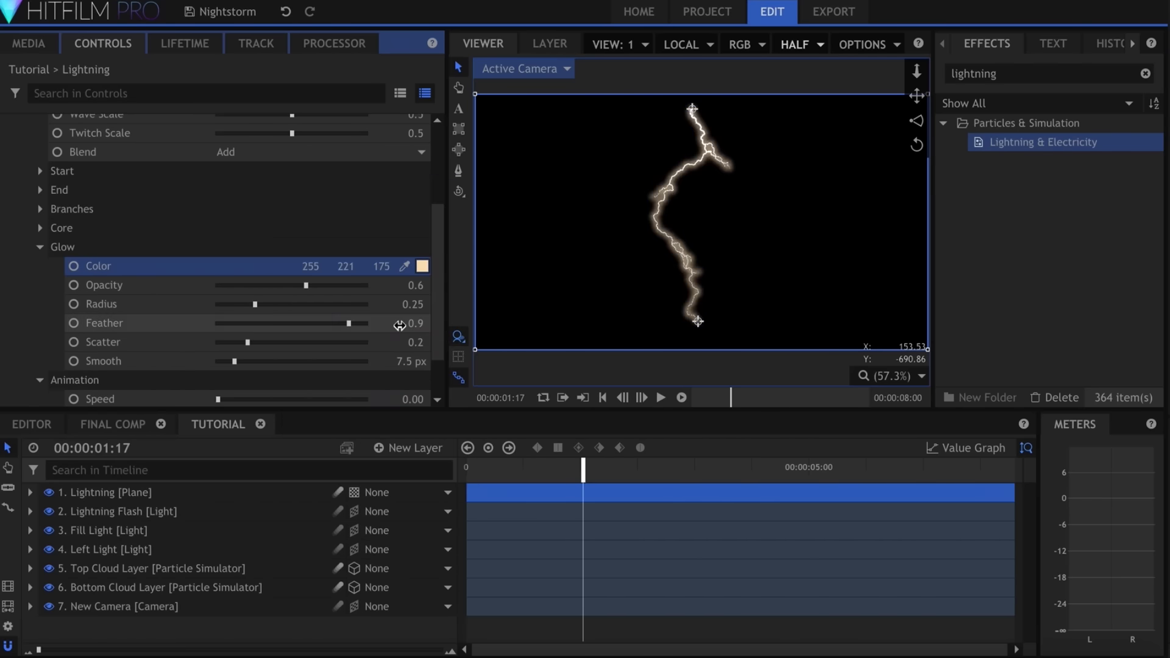
left_click_drag(287, 286, 245, 288)
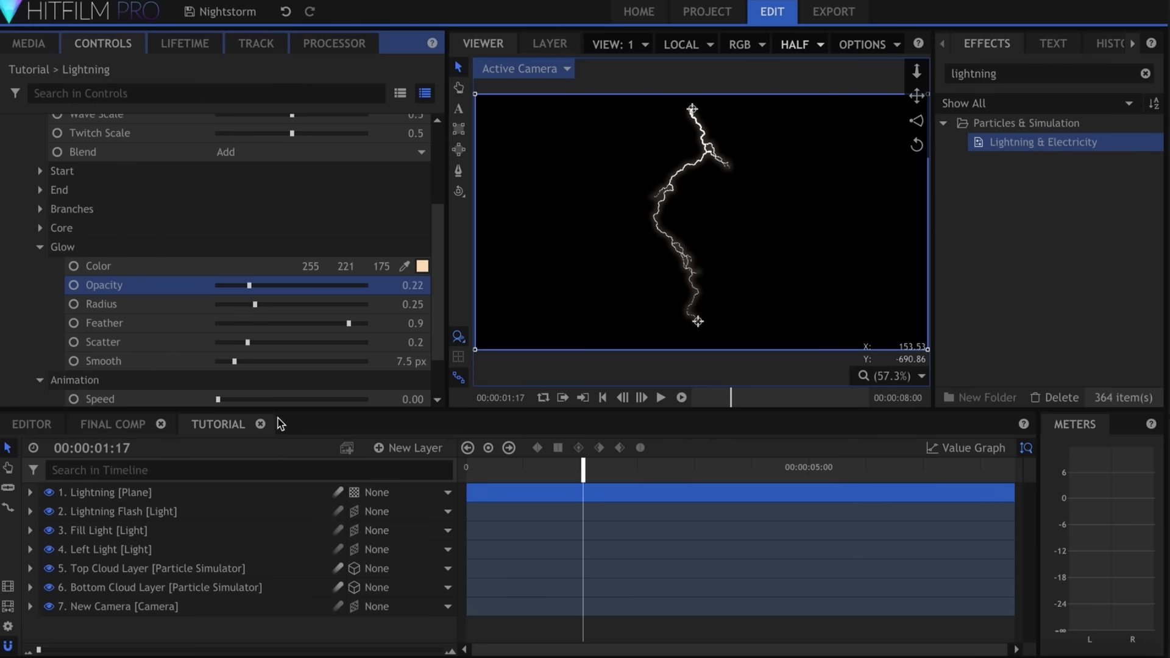
Change the Lightning plane's blend mode so its black background drops out, and make the plane a 3D layer.
right_click(262, 491)
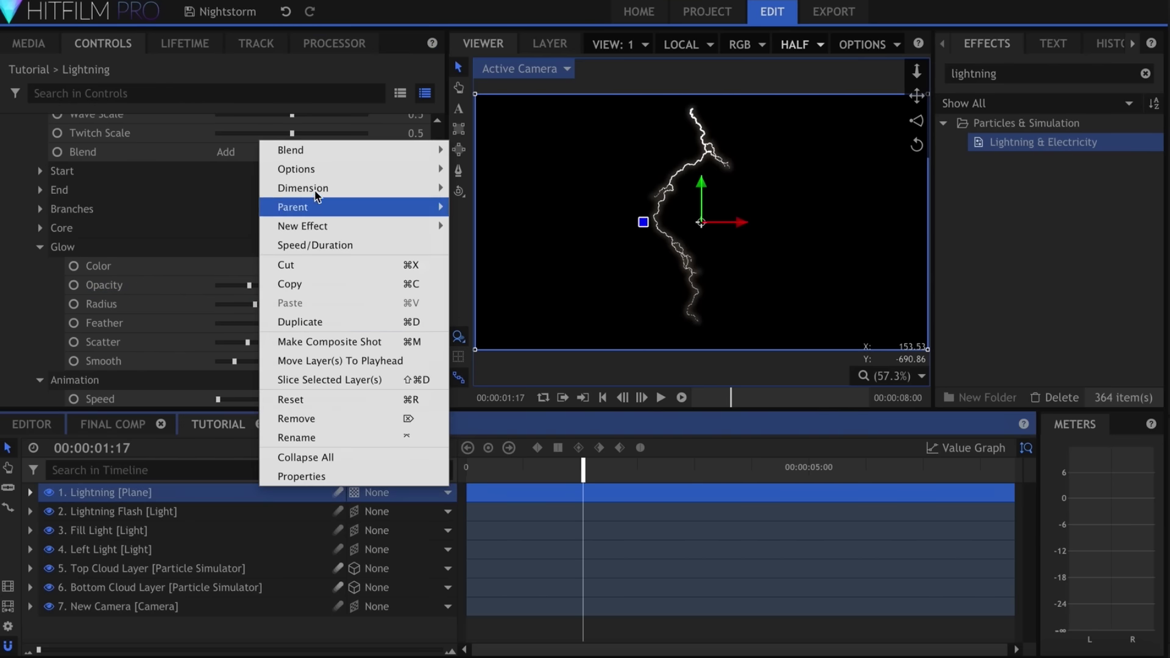
mouse_move(368, 151)
left_click(478, 170)
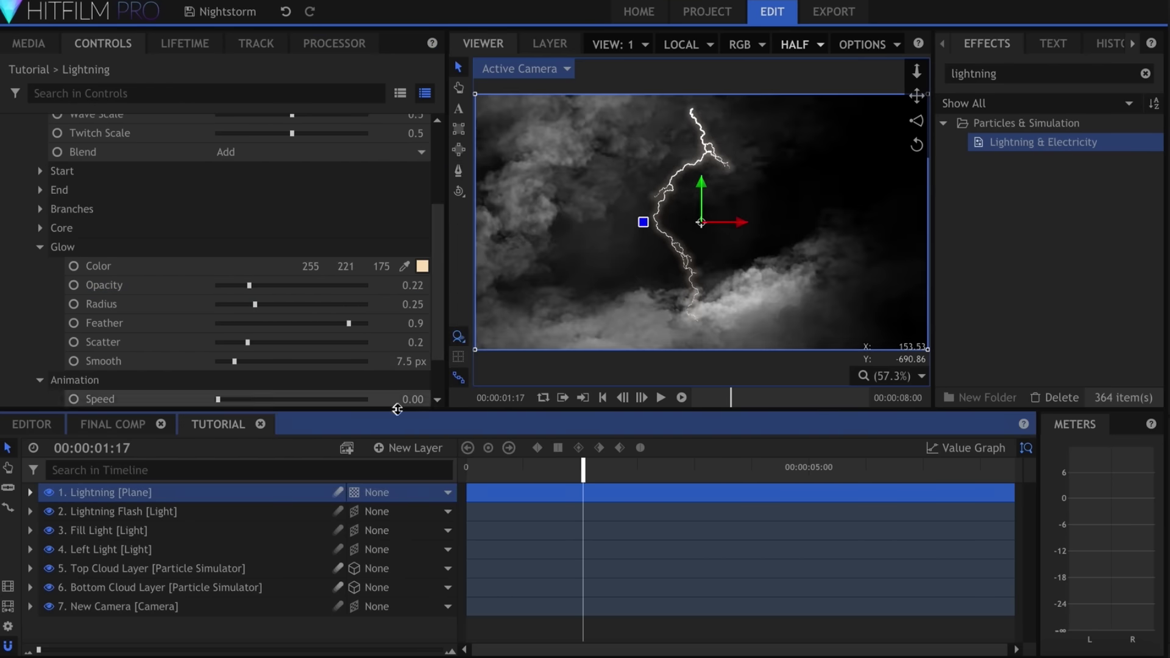
left_click(355, 498)
left_click(381, 529)
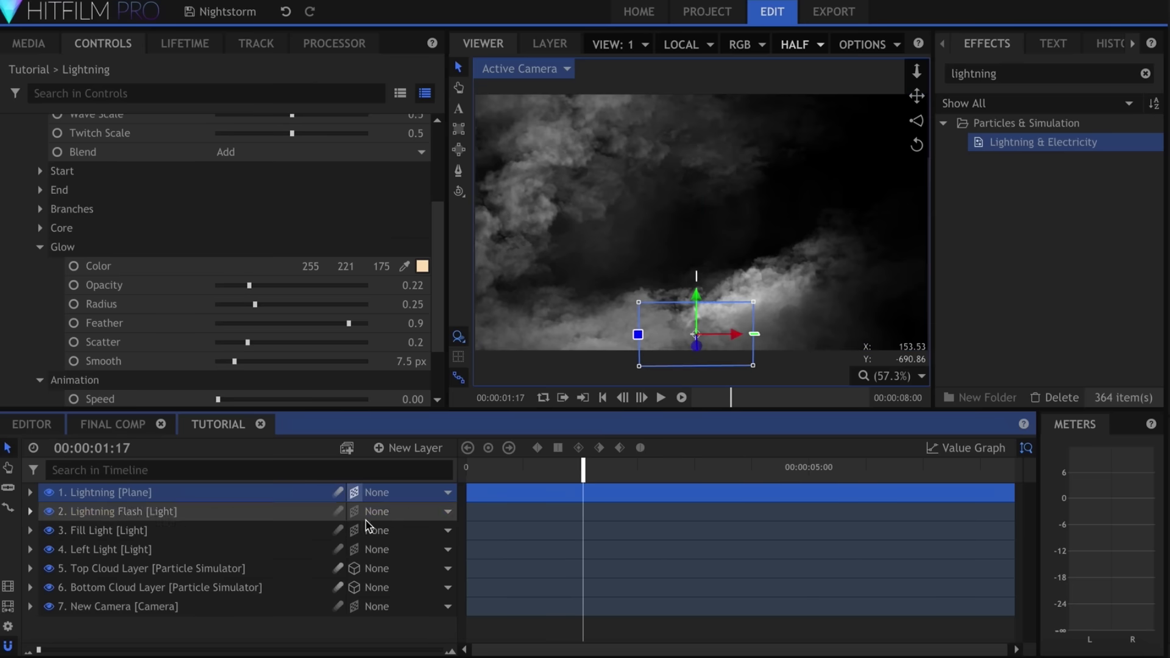
Turn off Illuminated in the Lightning plane's material settings.
scroll(321, 240, "up", 5)
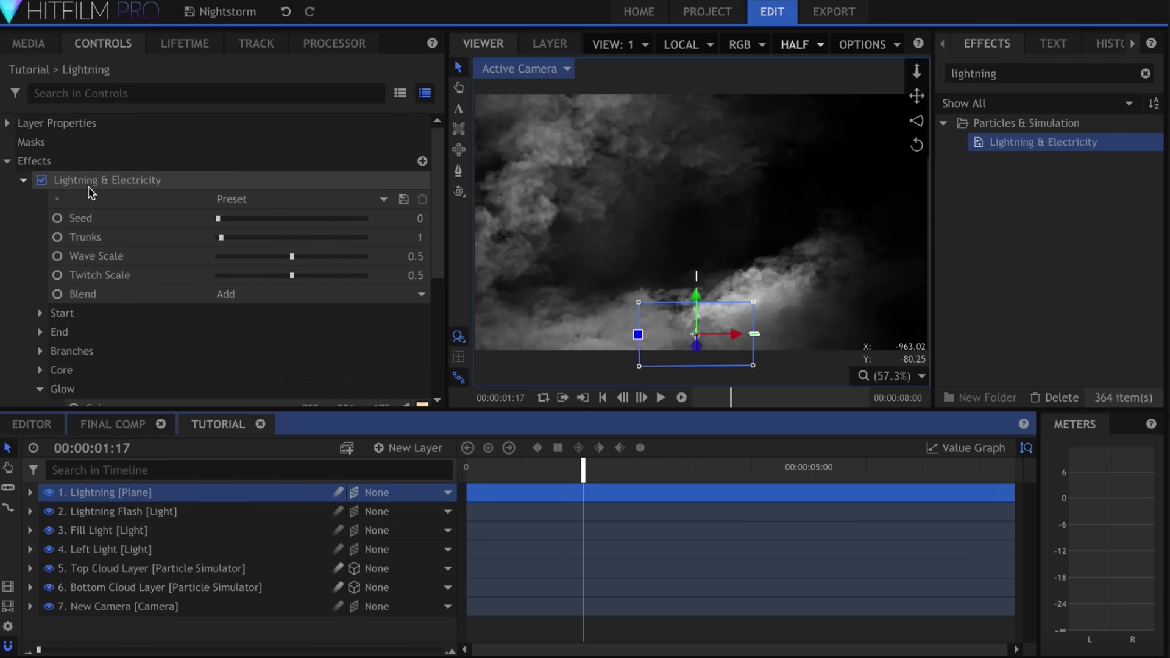
left_click(23, 180)
left_click(8, 219)
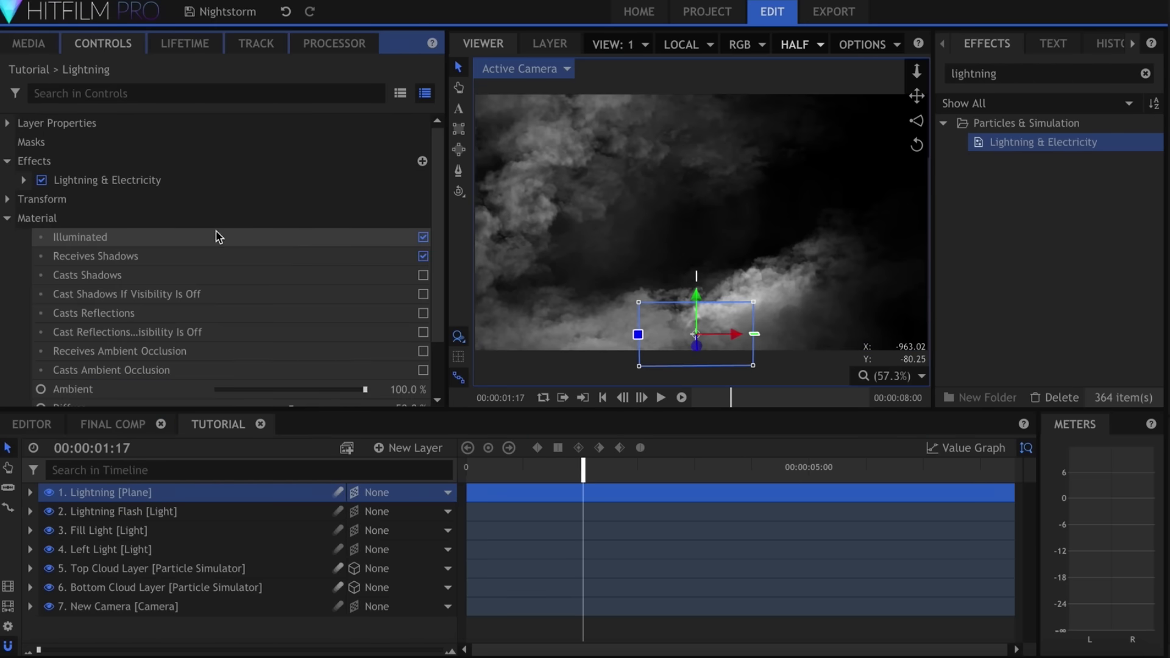
left_click(423, 237)
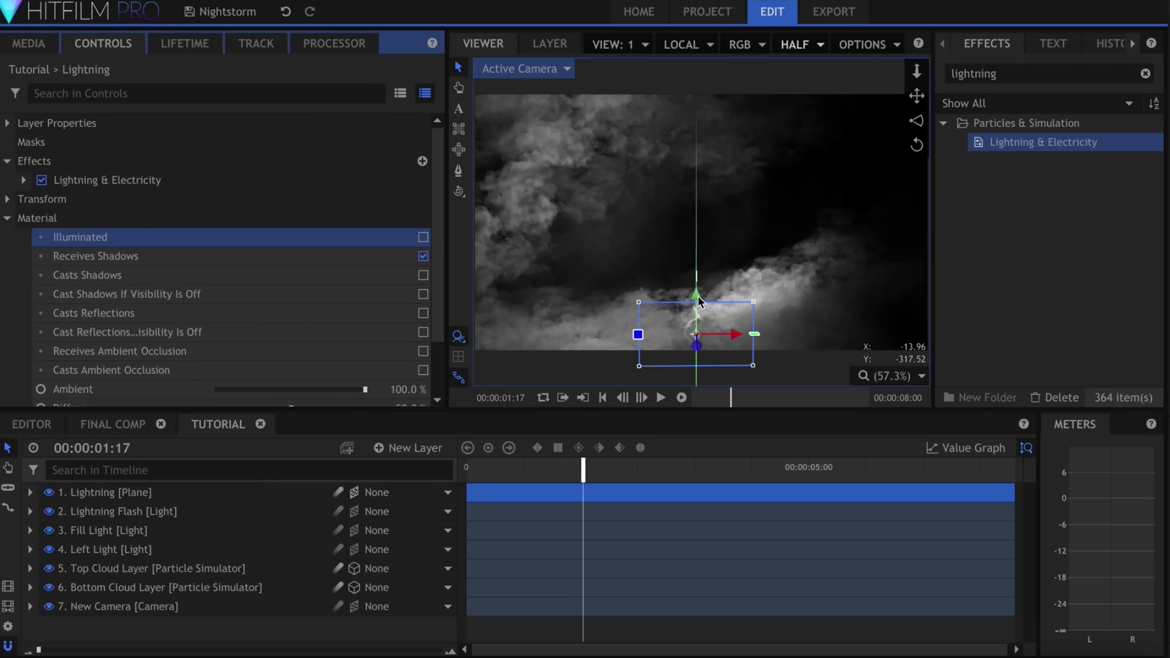
Raise the Lightning plane and position it so the bolt strikes the bright right-hand part of the lower clouds.
left_click_drag(698, 295, 697, 190)
left_click(8, 219)
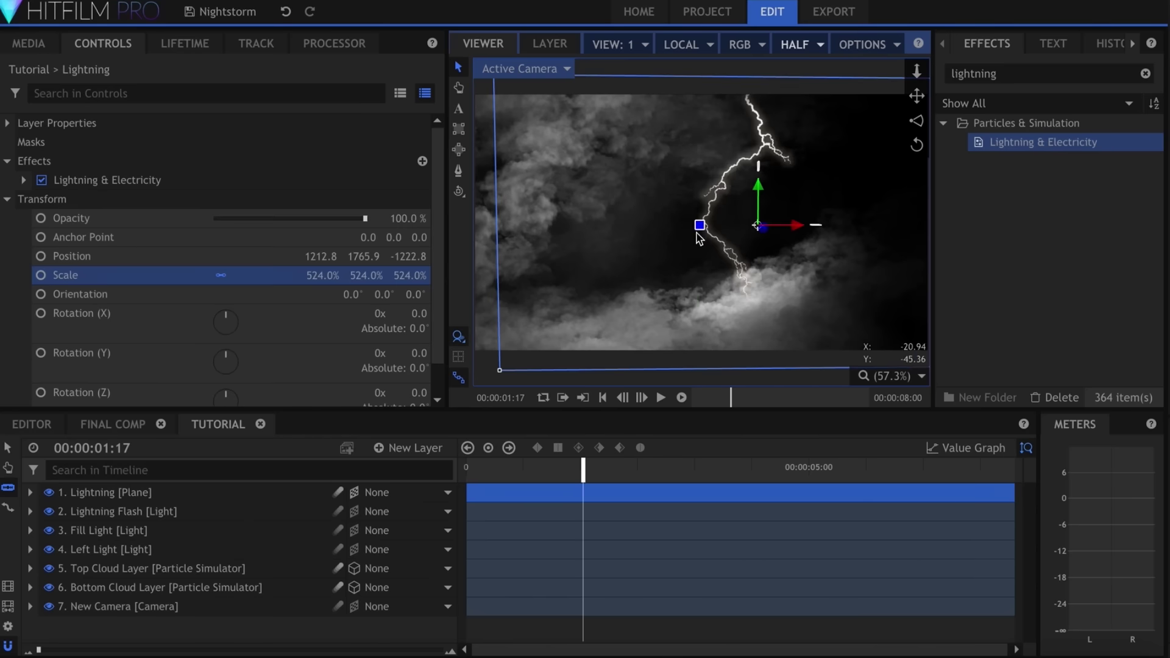
left_click(700, 227)
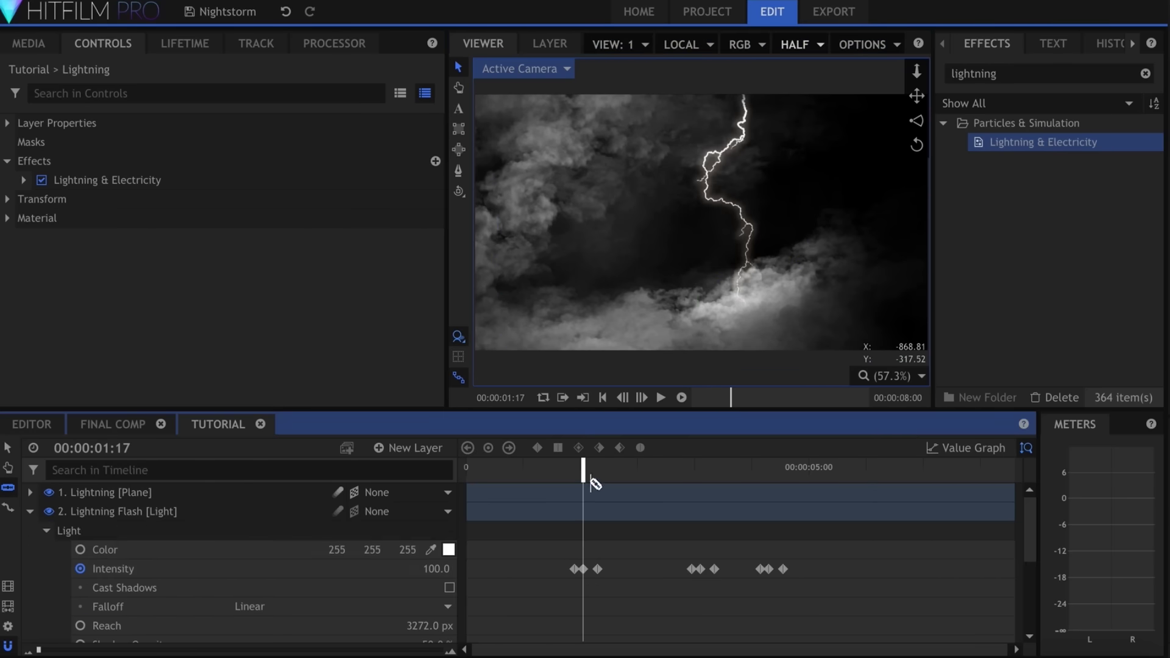
Slice the Lightning plane at 00:00:01:17 and at the first flash's last keyframe, and delete the pieces before and after.
left_click(584, 492)
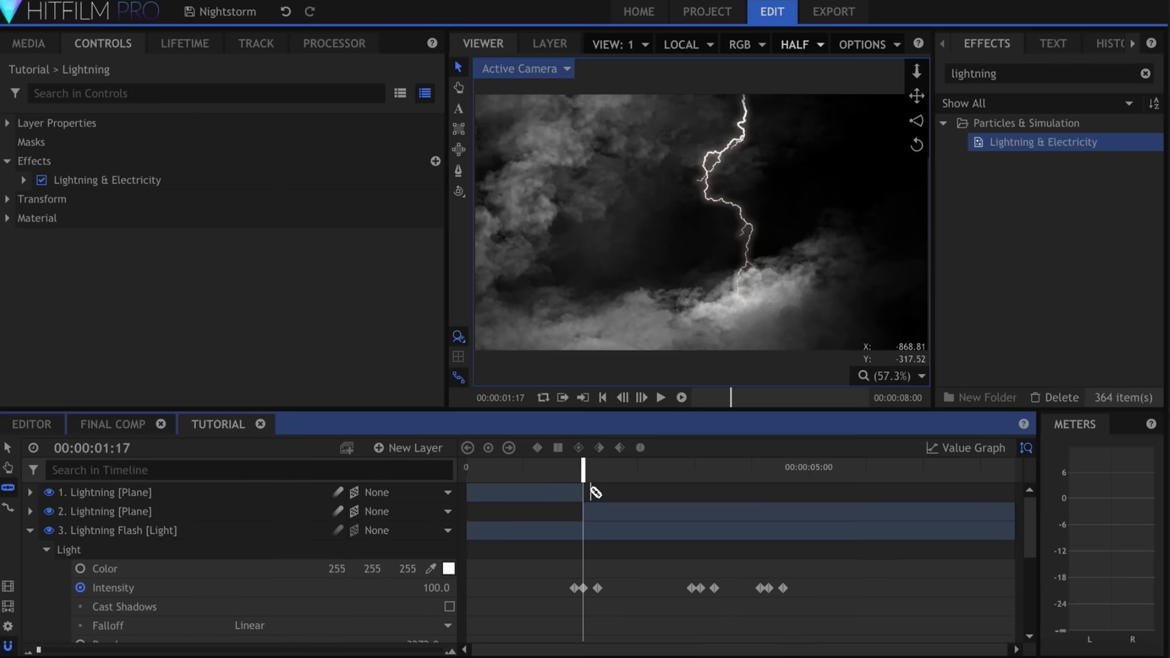
left_click(598, 511)
key("v")
left_click(610, 528)
key("Delete")
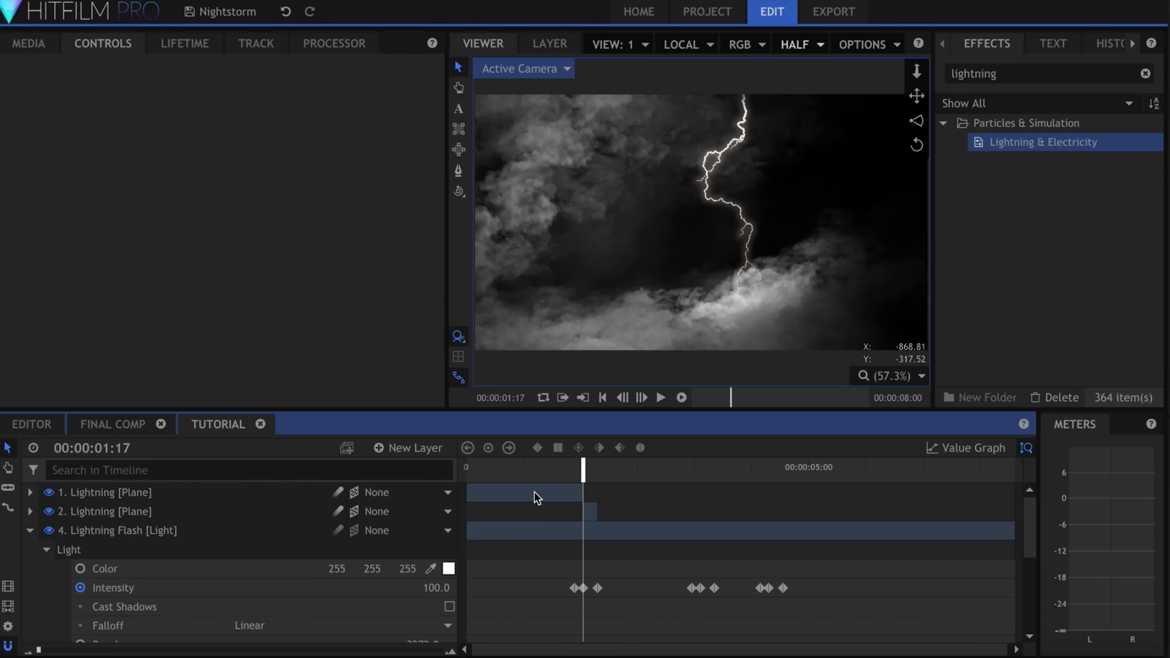
left_click(536, 495)
key("Delete")
Play back the timeline from just before the lightning strike to review the bolt and flash together.
left_click(541, 468)
key("space")
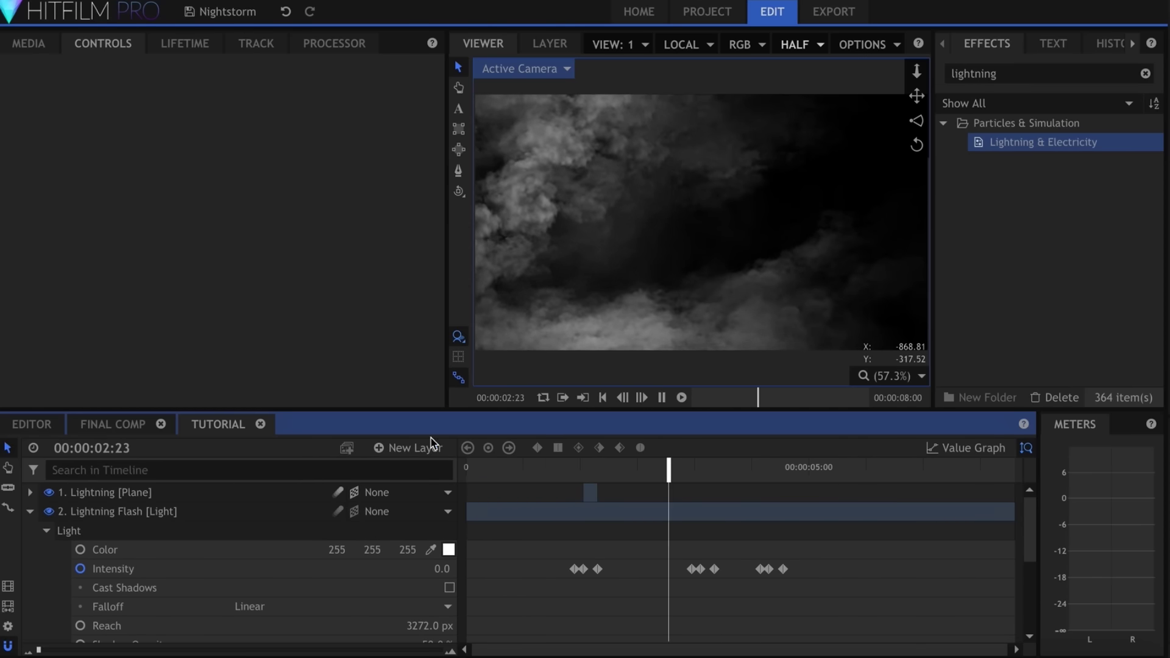
left_click(540, 469)
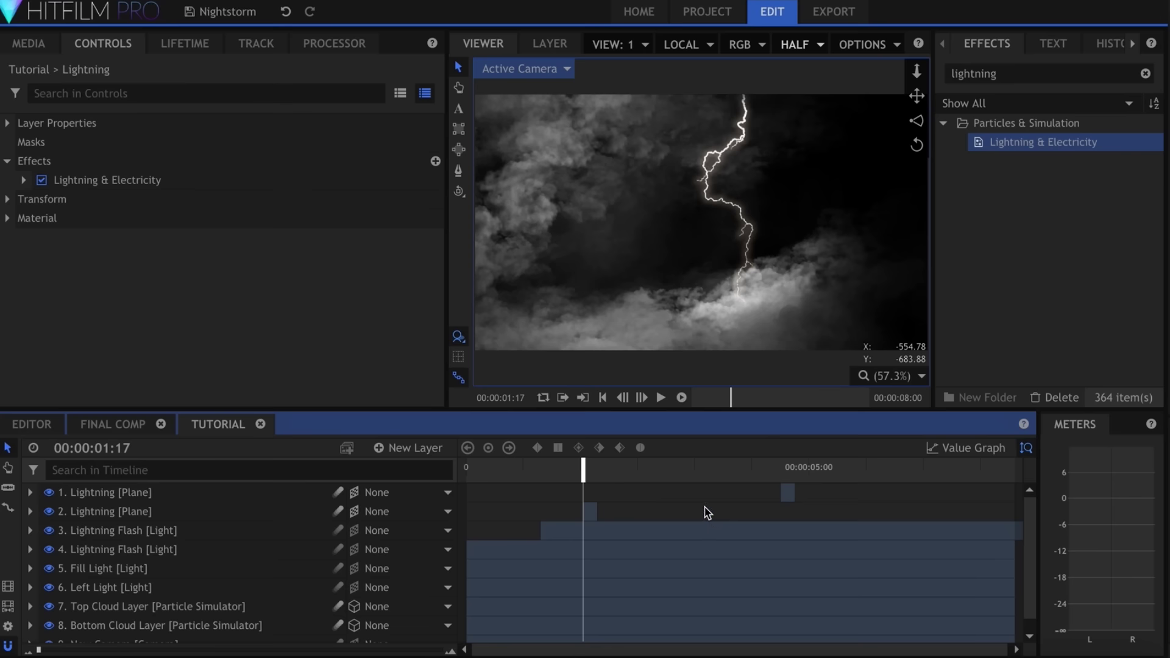
Add a grade layer above all other layers and apply the Levels Histogram effect to it.
left_click(415, 448)
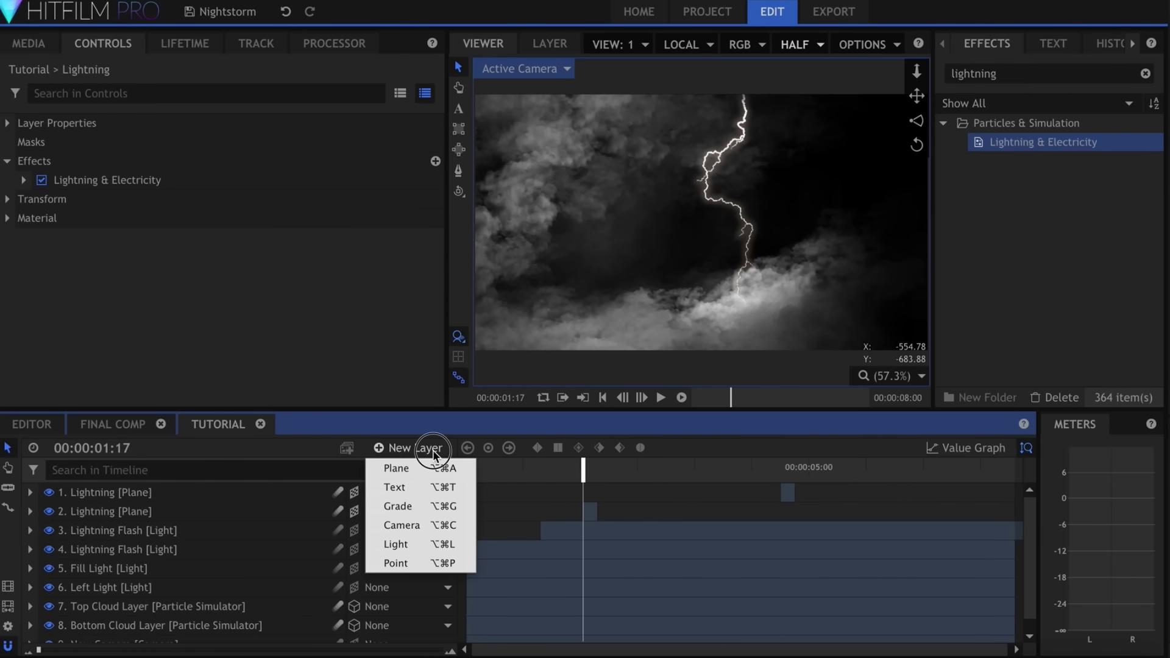
left_click(396, 504)
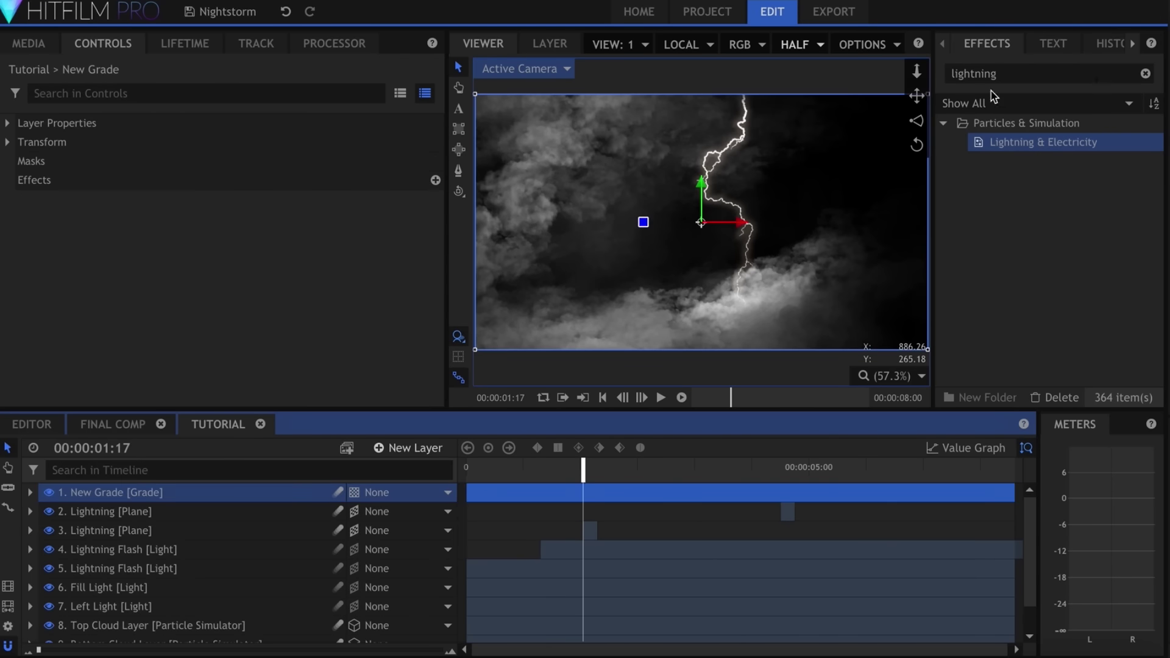
left_click_drag(1017, 74, 880, 76)
type("histo")
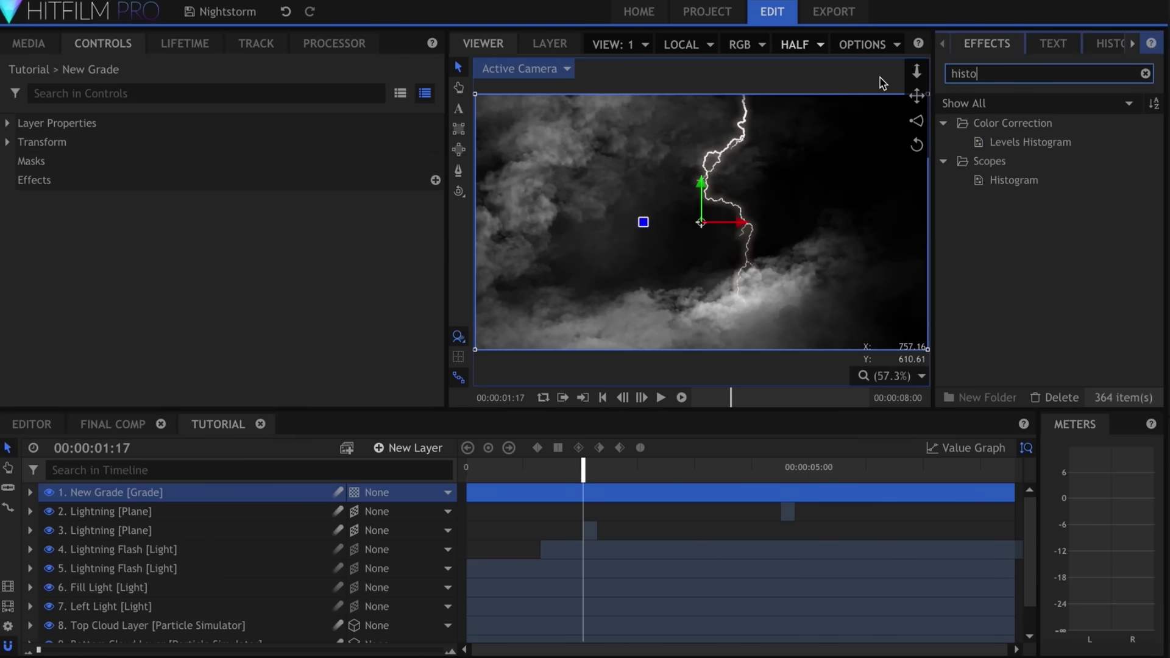
left_click_drag(1015, 142, 272, 504)
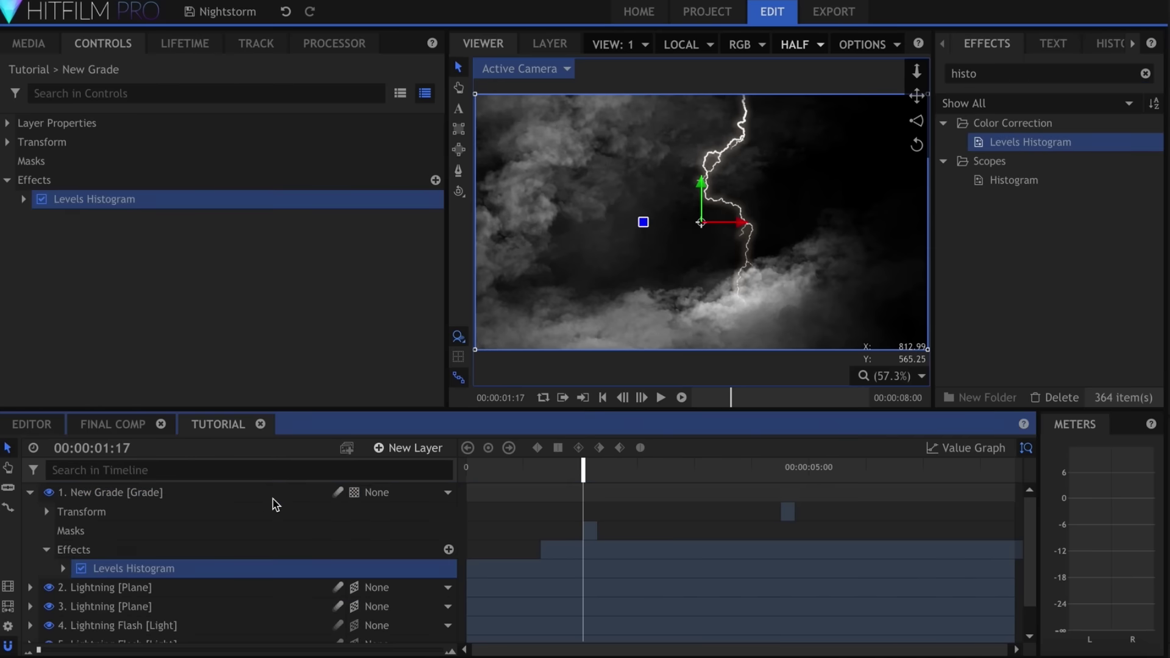
Lower the Levels Histogram's input white point towards the end of the image's bright tones to brighten the clouds.
left_click(22, 201)
scroll(253, 264, "down", 2)
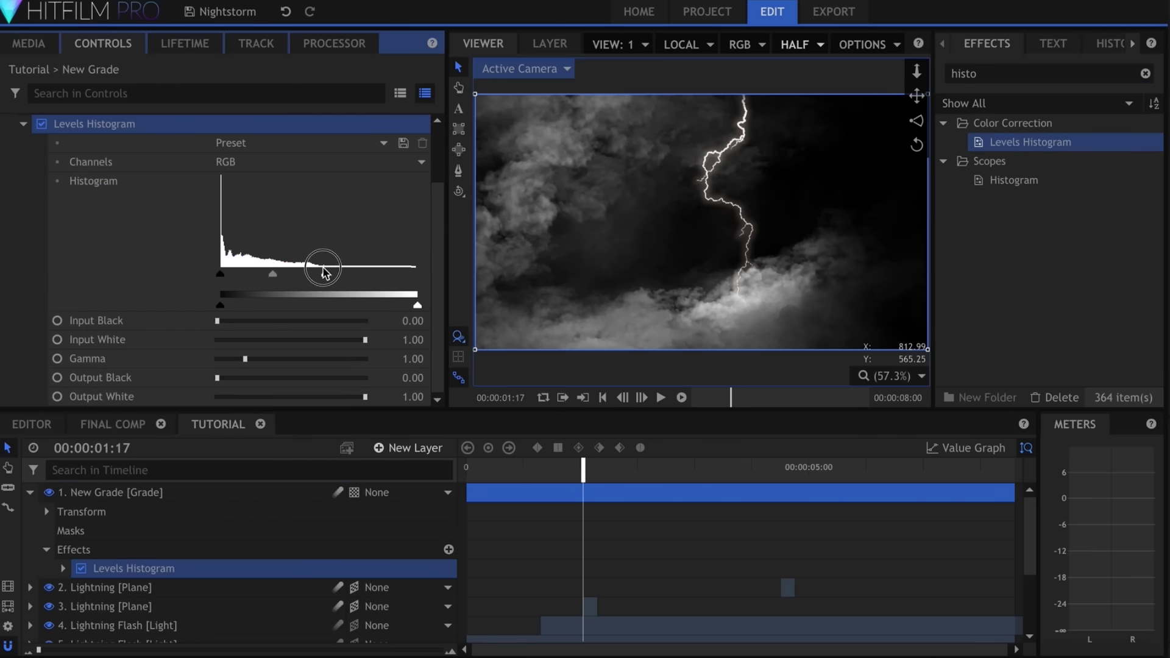
left_click_drag(323, 272, 339, 272)
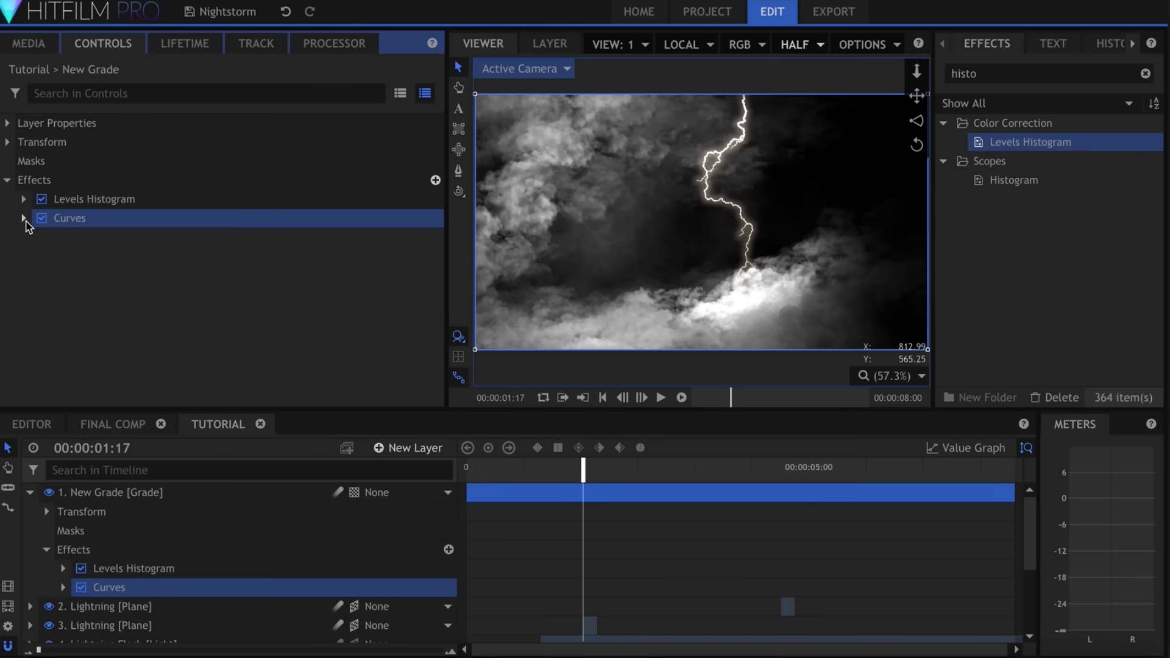
In the grade layer's Curves effect, shape the Red channel into an S-curve with lowered shadows and raised highlights.
left_click(24, 218)
left_click(250, 237)
left_click(247, 254)
scroll(249, 256, "down", 3)
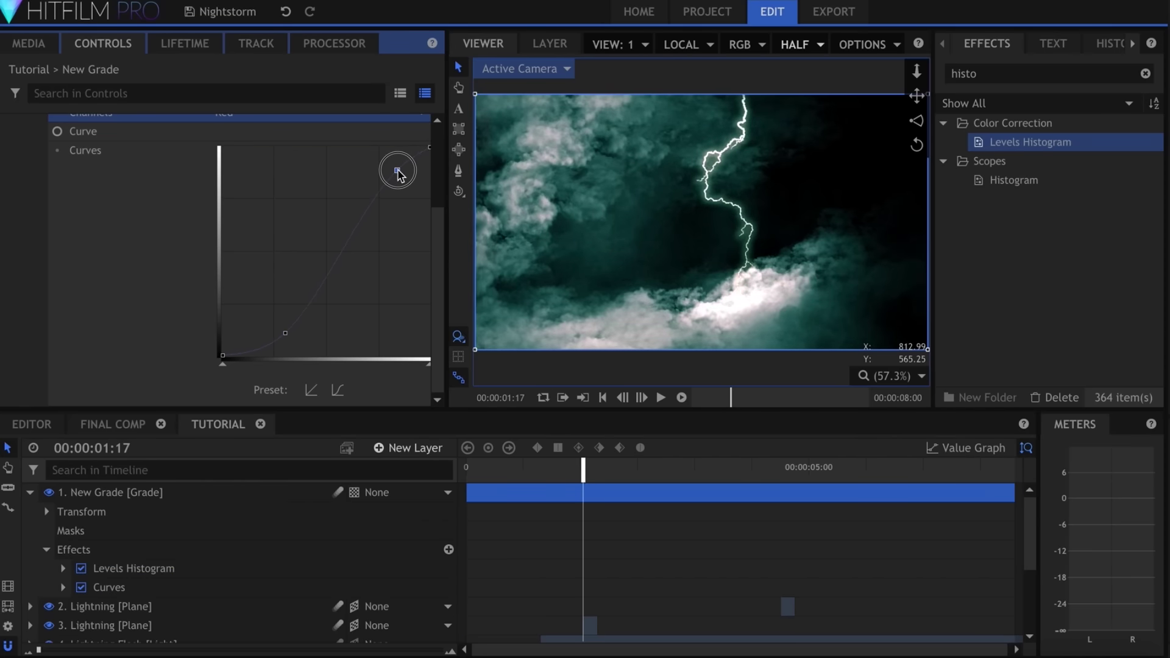
Pull the Green channel's curve slightly down in the shadows and raise the Blue channel's shadows to tint the clouds blue.
scroll(305, 191, "up", 3)
left_click(273, 237)
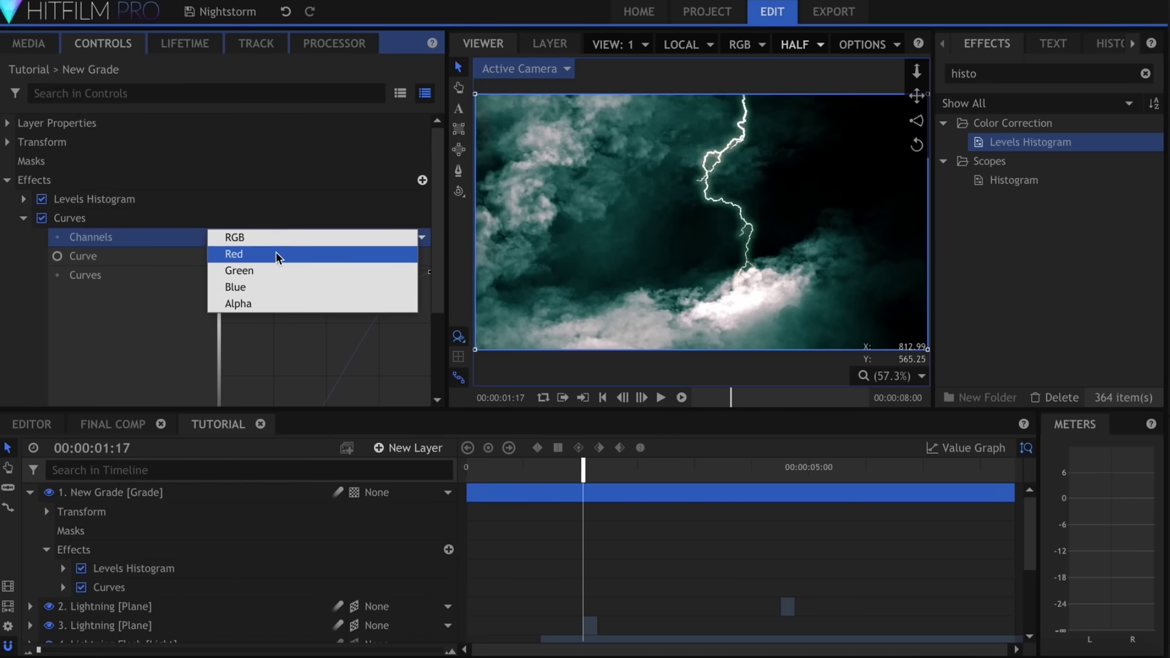
left_click(277, 267)
scroll(279, 264, "down", 3)
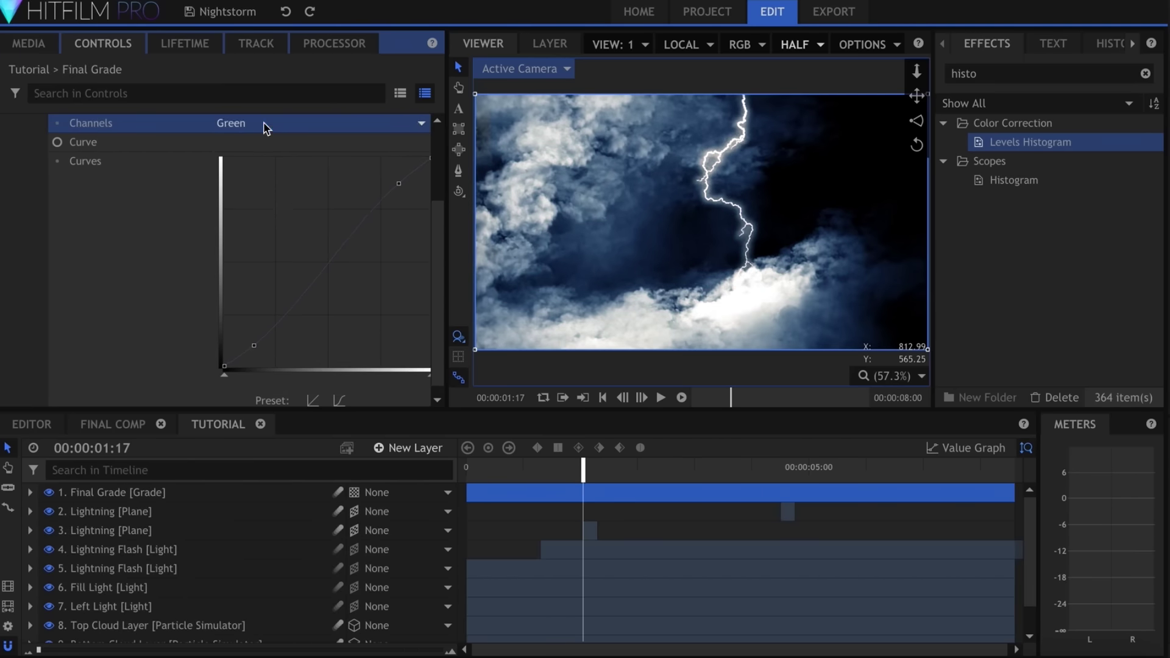
left_click(264, 124)
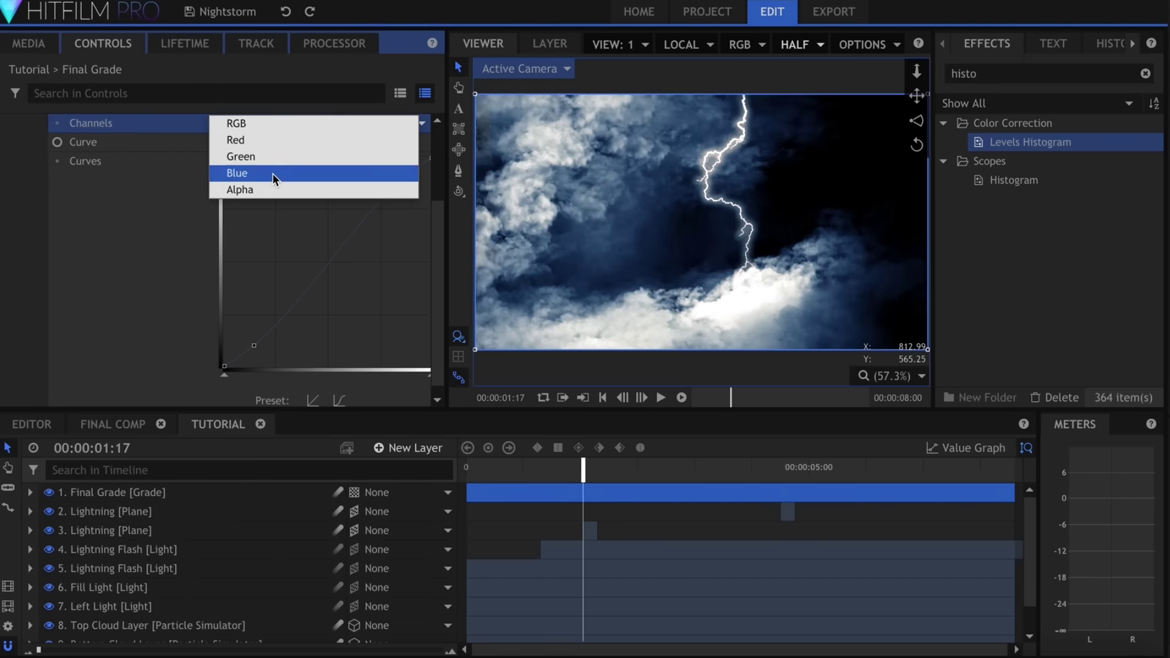
left_click(273, 174)
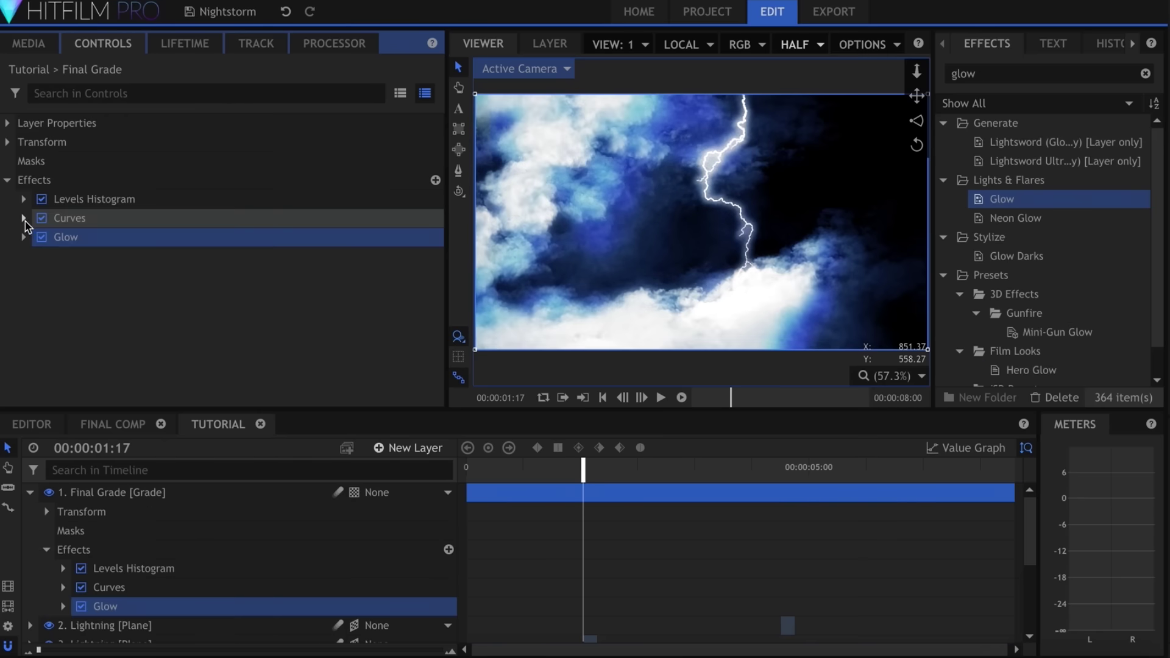
Set the Final Grade layer's Glow to Threshold 90%, Radius about 250 px and Blend mode Add.
left_click(23, 237)
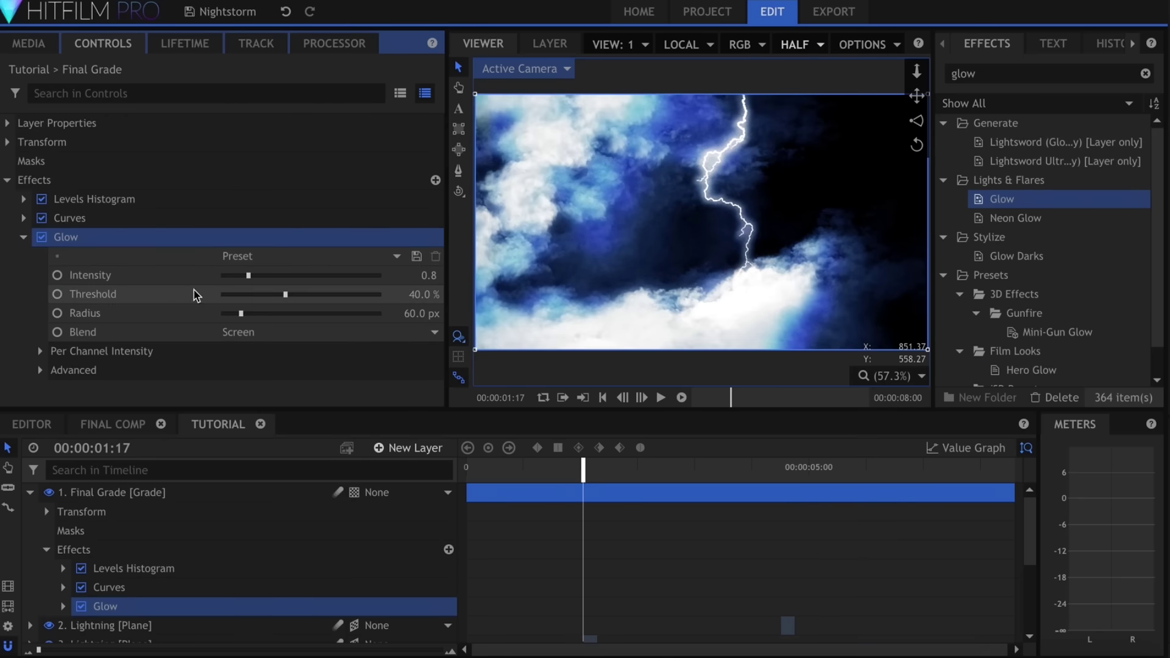
left_click(364, 295)
left_click_drag(267, 314, 301, 314)
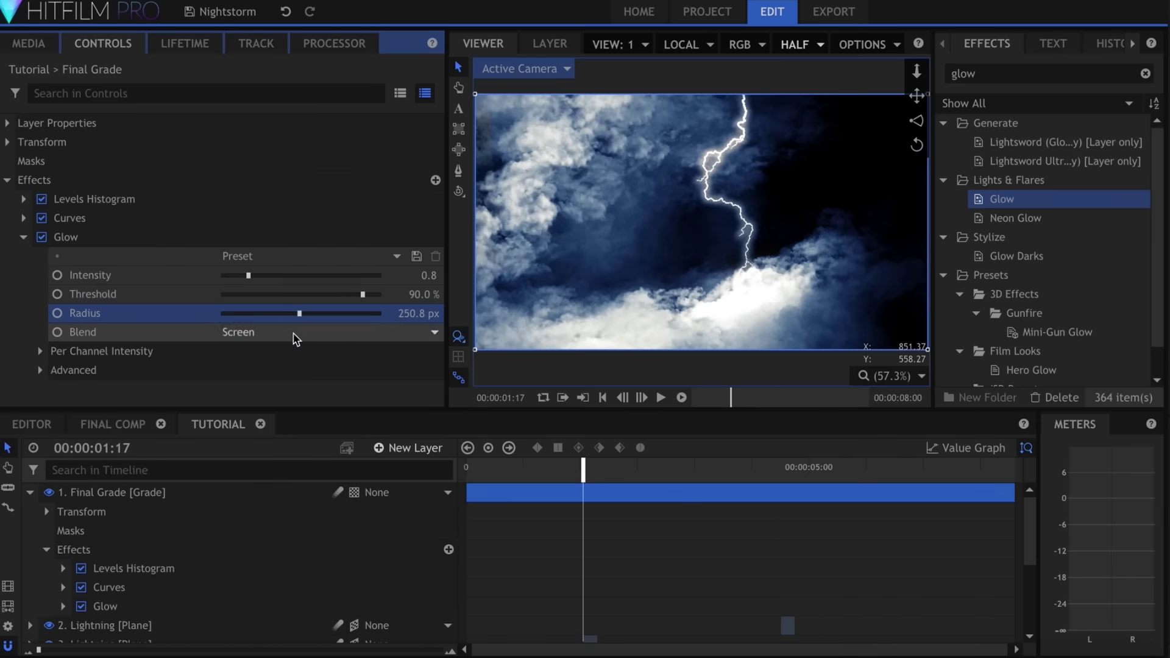
left_click(294, 334)
left_click(289, 364)
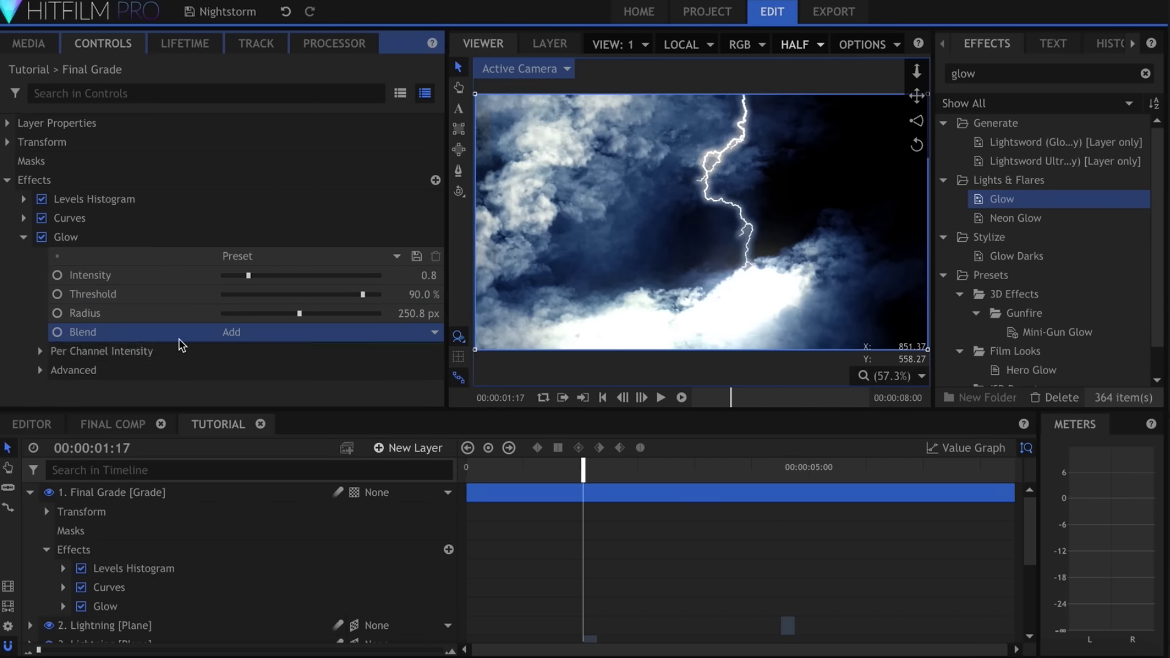
Set the glow's per-channel intensity to Red 2.00, Green 0.72 and Blue 0.00, and increase its overall Intensity.
left_click(40, 351)
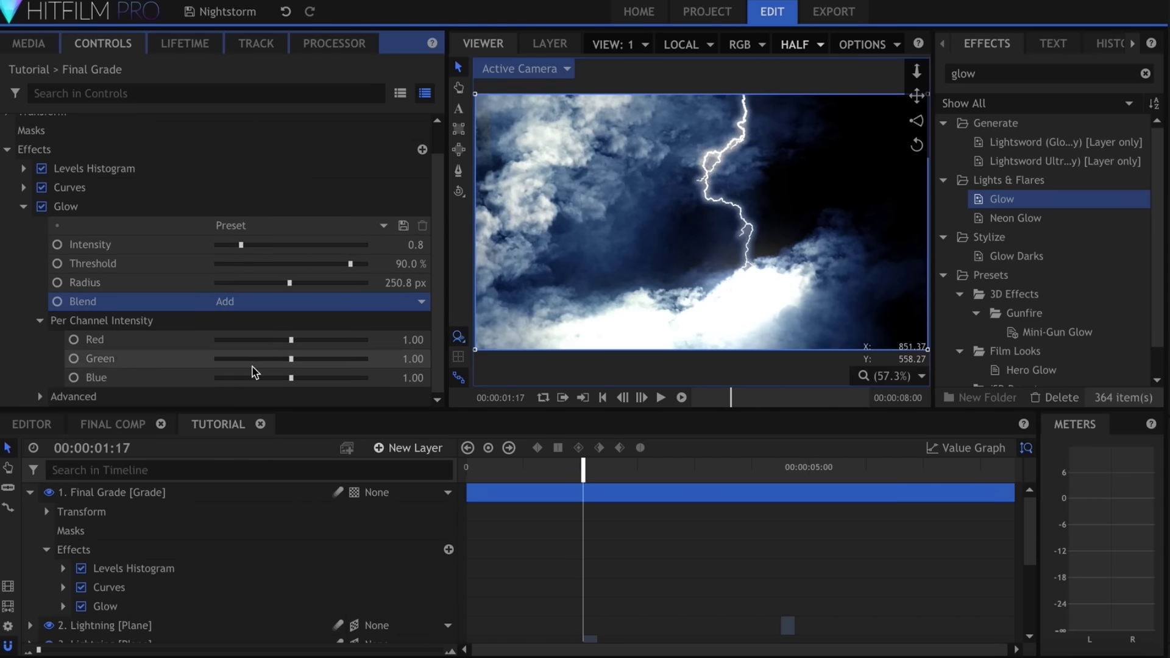
left_click_drag(292, 378, 187, 385)
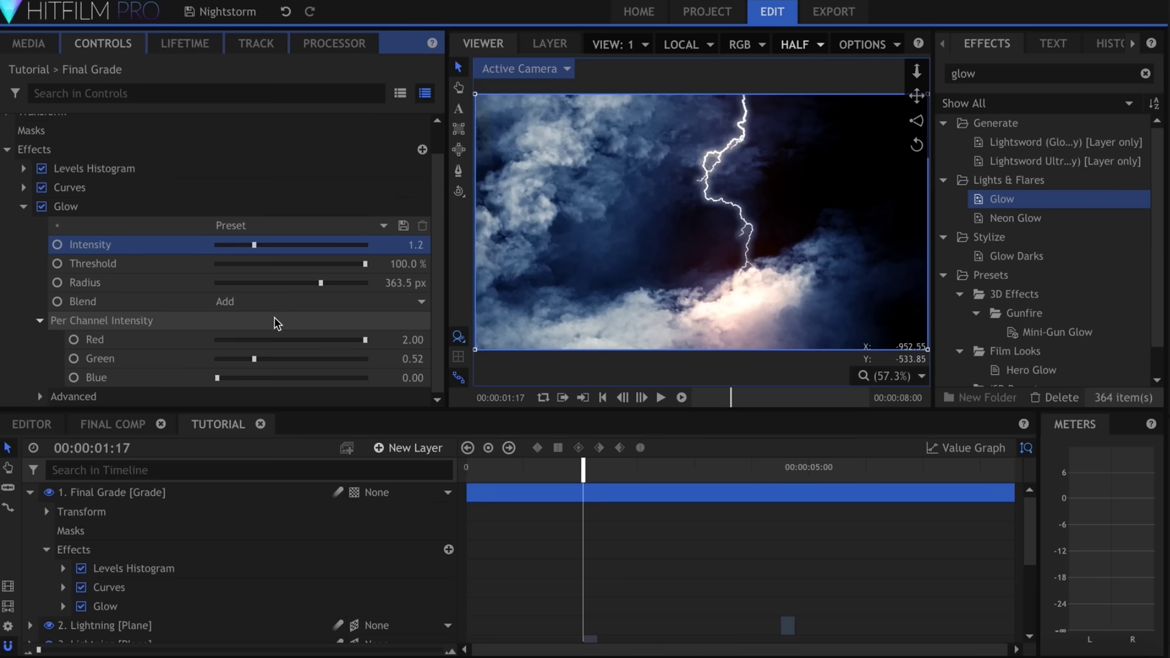
left_click_drag(292, 359, 273, 362)
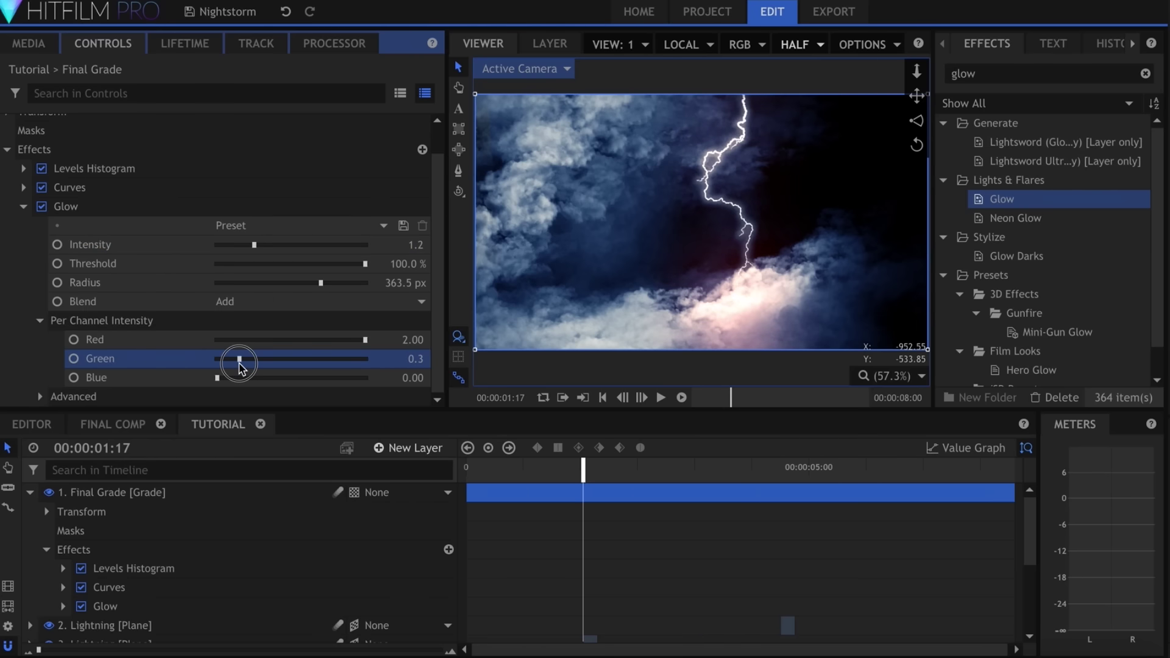
left_click_drag(271, 363, 276, 361)
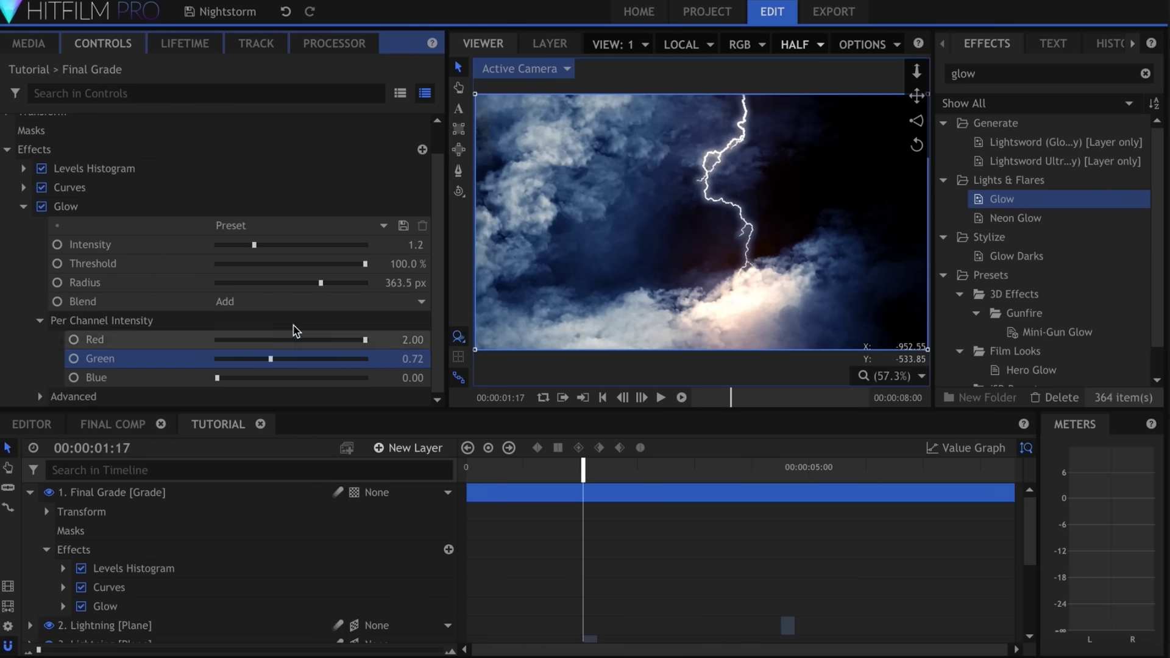
left_click_drag(274, 244, 298, 244)
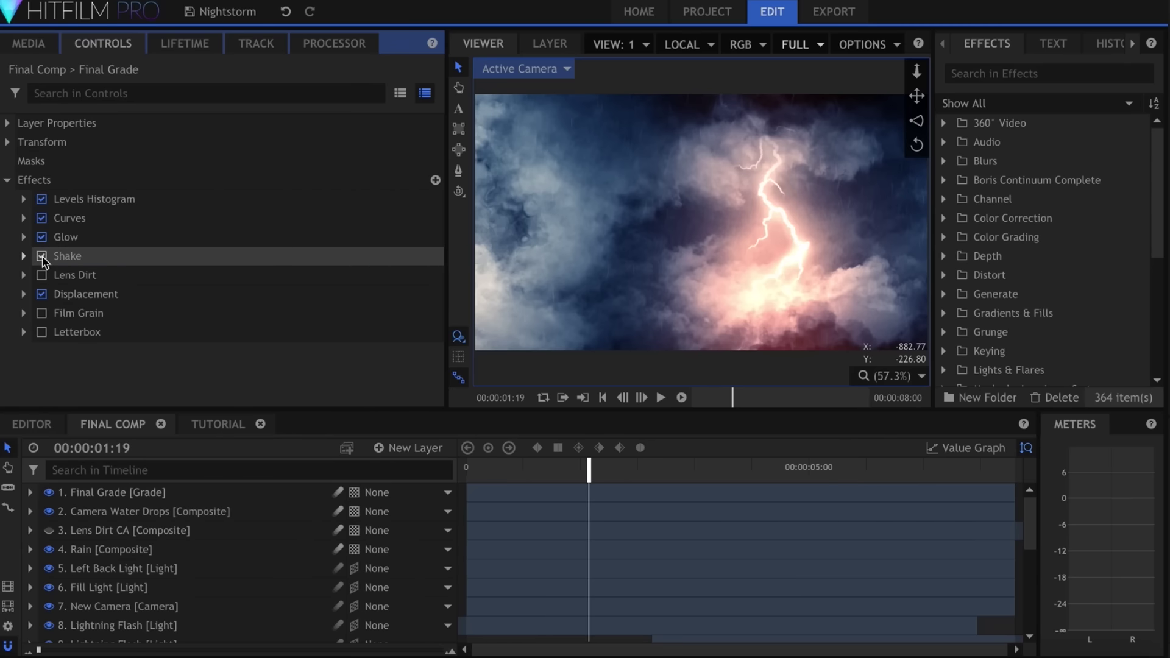
Enable the Lens Dirt, Film Grain and Letterbox effects on the Final Grade layer of the Final Comp.
left_click(42, 276)
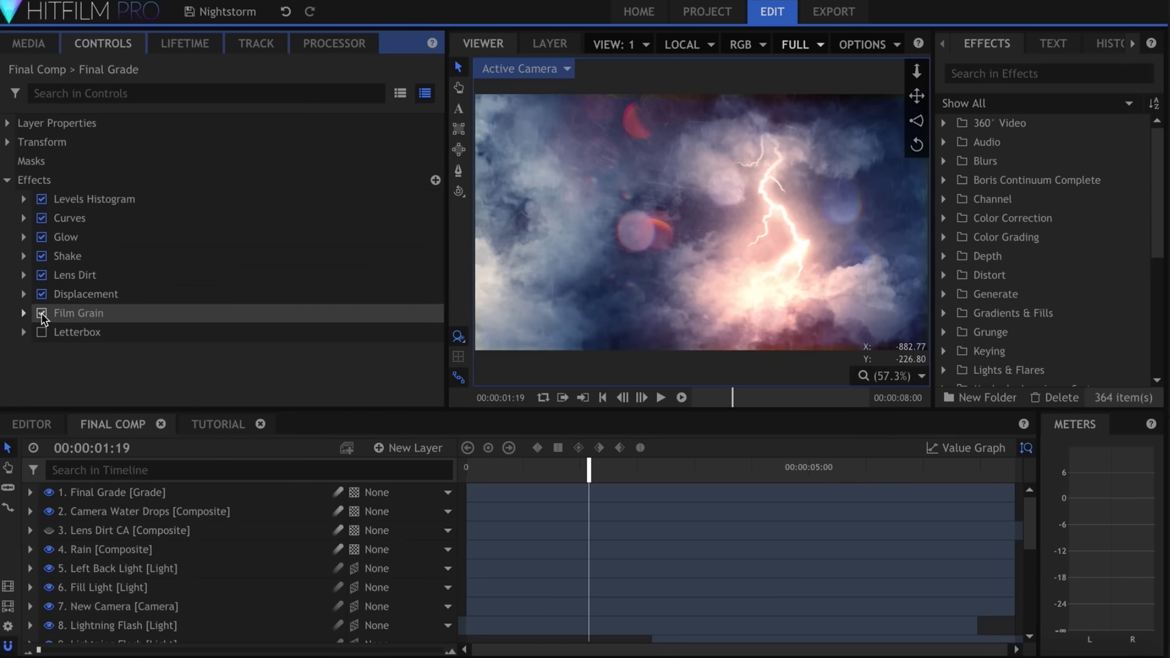
left_click(41, 332)
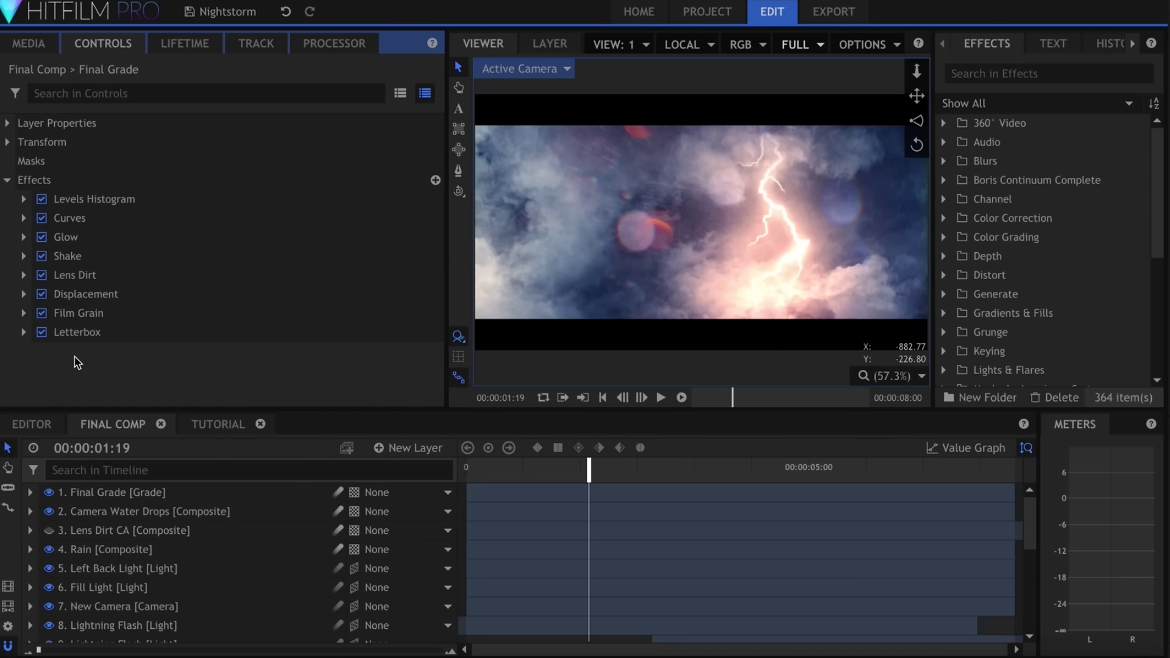
Look through the Final Comp's layer stack, including its lightning flashes, staggered lightning planes and cloud layers.
scroll(630, 587, "down", 5)
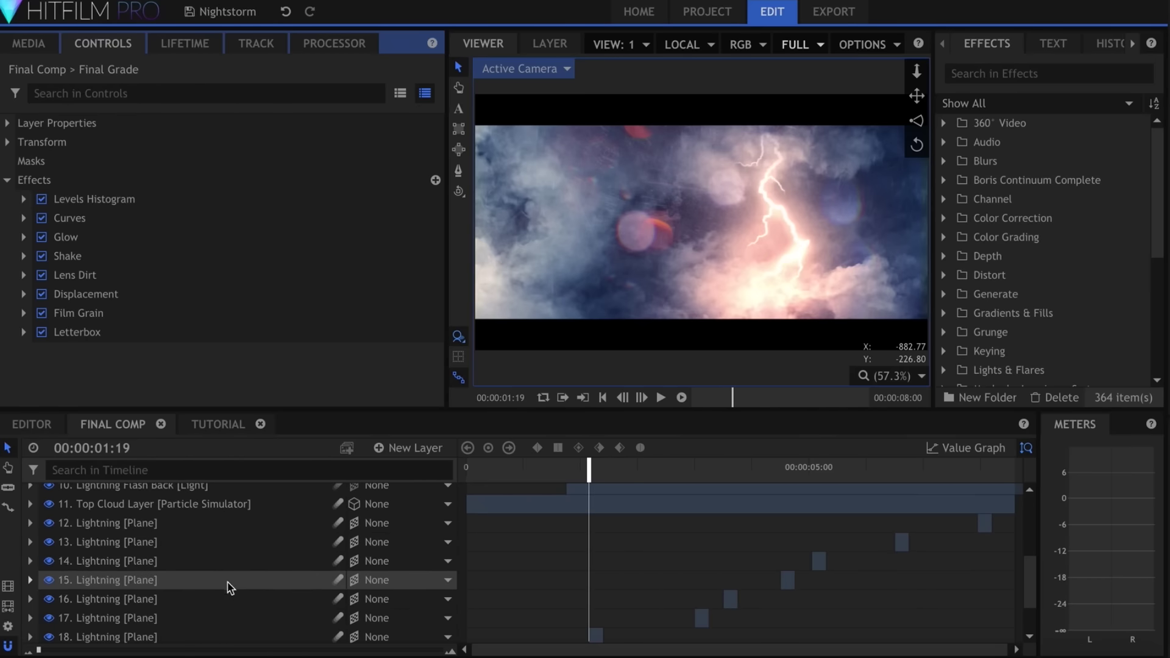
scroll(244, 596, "down", 3)
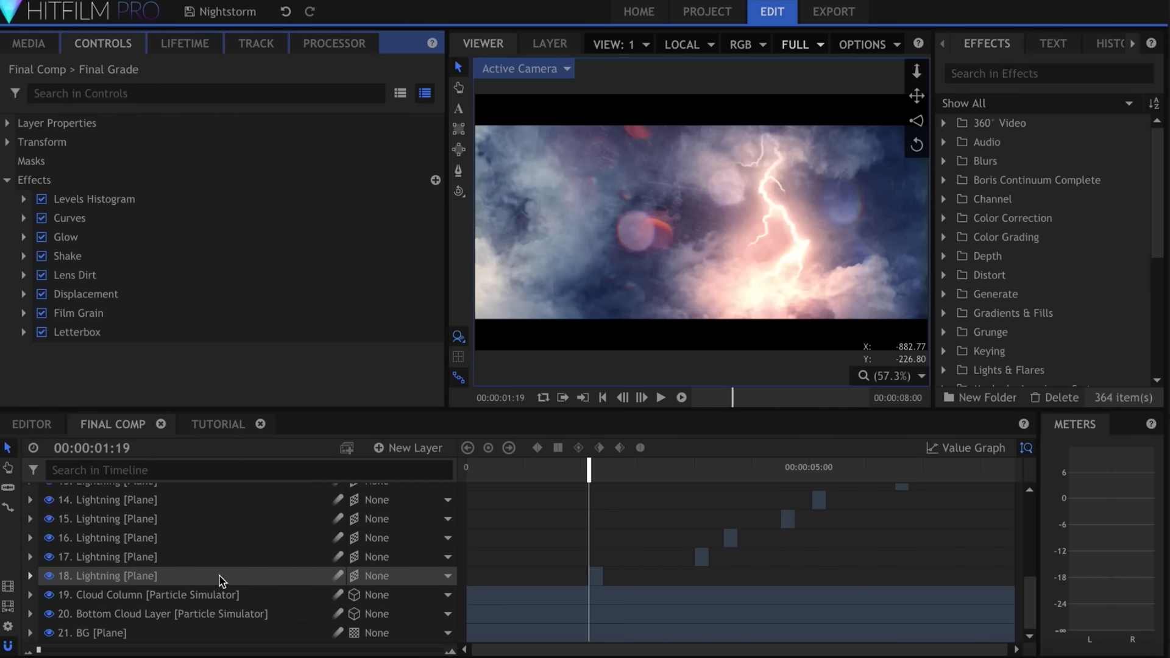
scroll(214, 585, "up", 6)
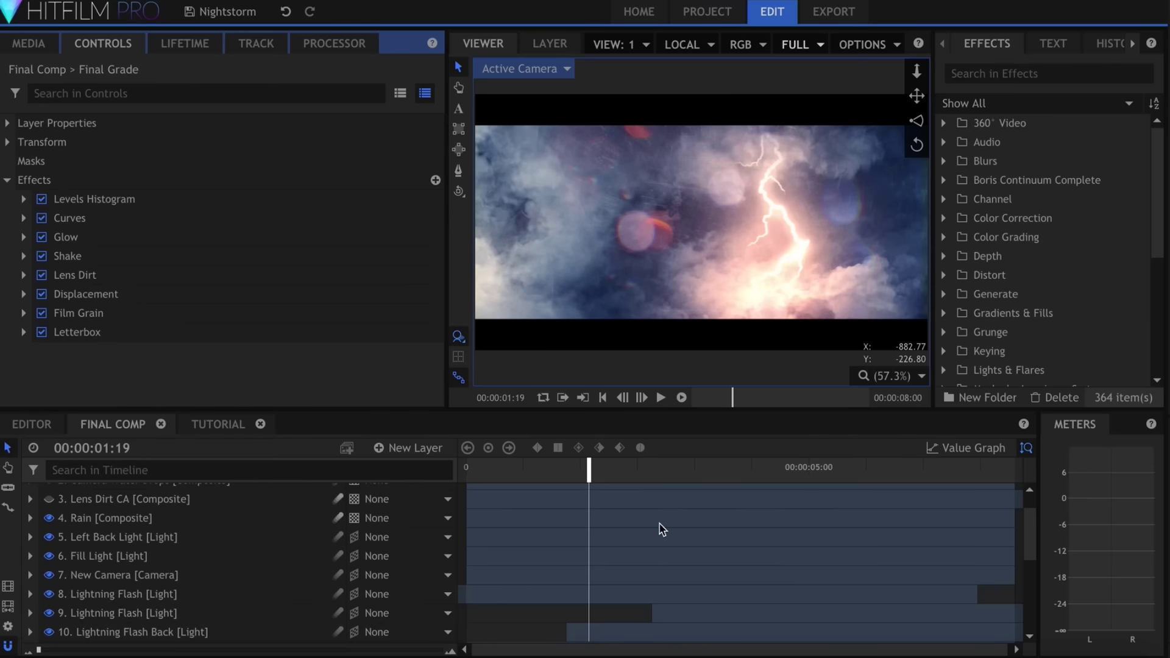
scroll(655, 503, "down", 3)
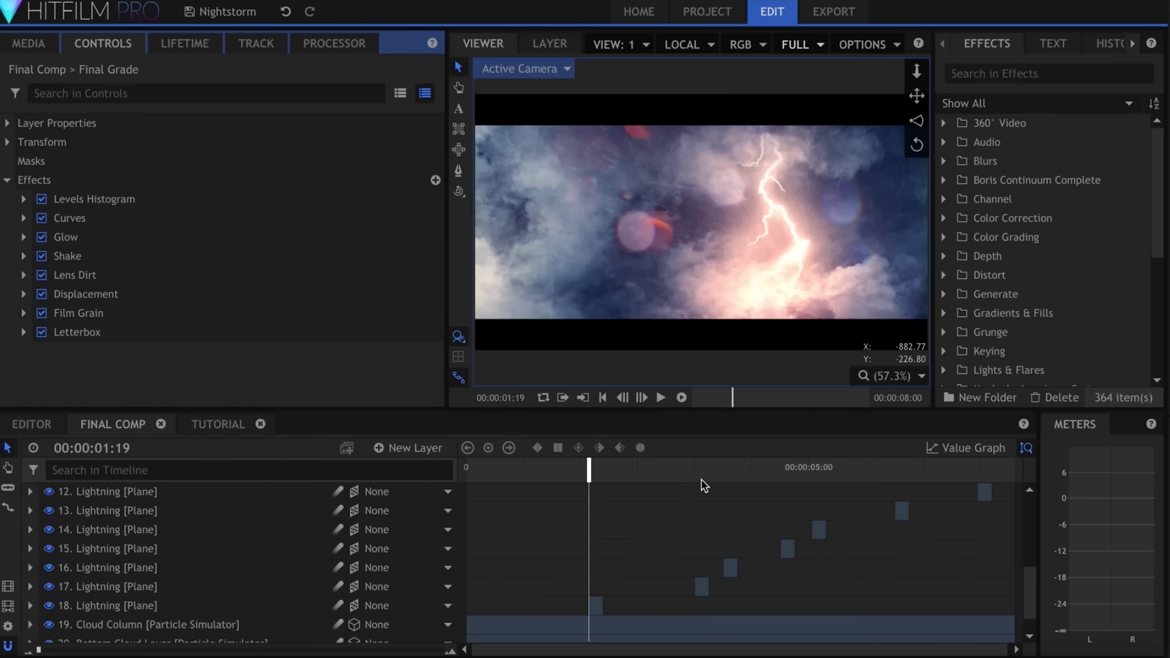